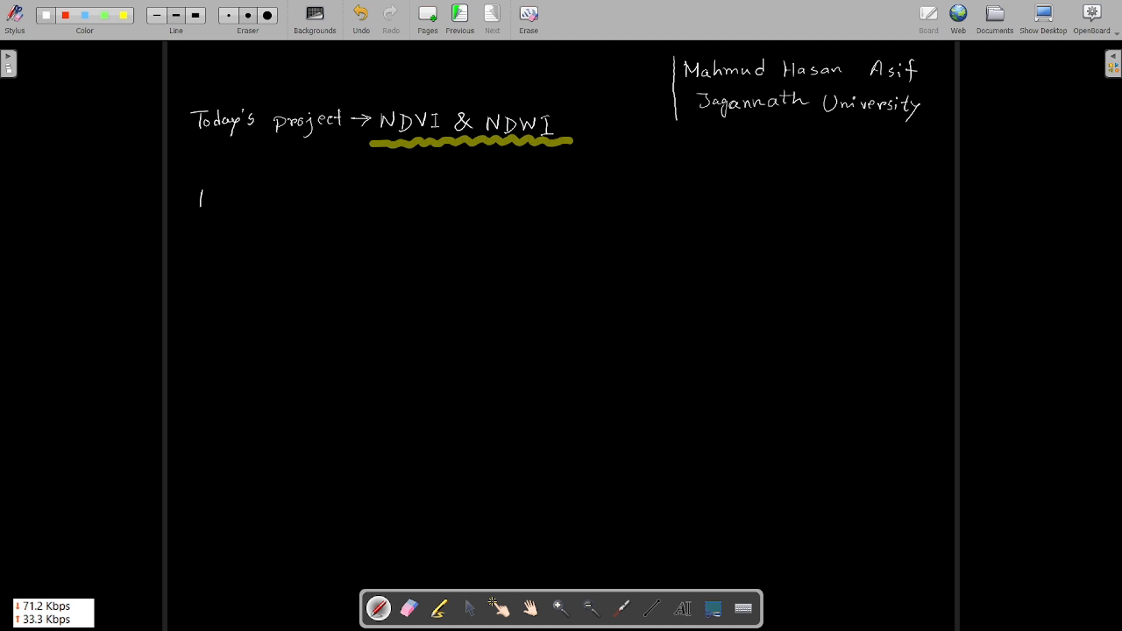
# Step: Handwrite the formula NDVI = (NIR − Red)/(NIR + Red) on the board
pyautogui.moveTo(201, 190); pyautogui.dragTo(216, 203)
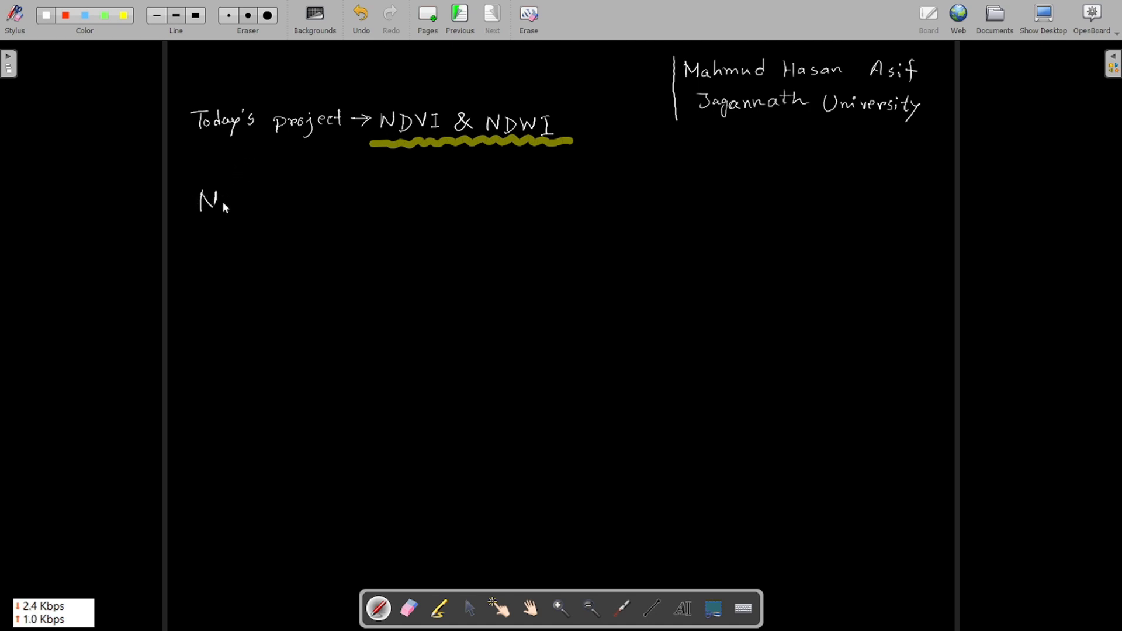
pyautogui.moveTo(226, 190)
pyautogui.mouseDown()
pyautogui.moveTo(294, 204)
pyautogui.moveTo(542, 204)
pyautogui.mouseUp()
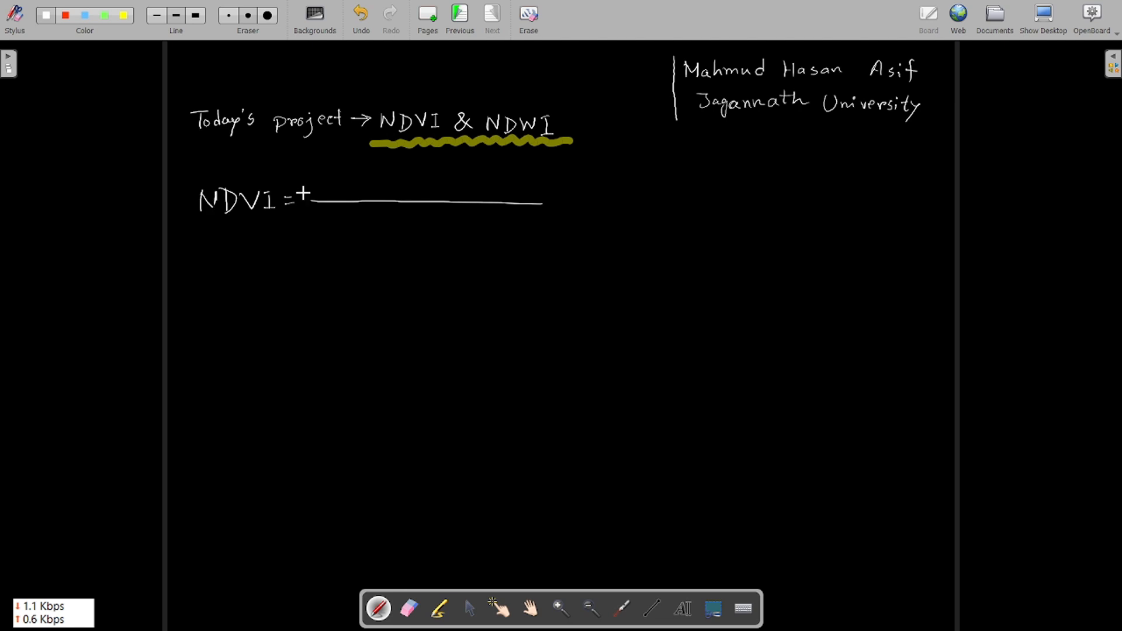
pyautogui.moveTo(352, 177)
pyautogui.mouseDown()
pyautogui.moveTo(352, 191)
pyautogui.moveTo(422, 182)
pyautogui.moveTo(439, 194)
pyautogui.mouseUp()
pyautogui.moveTo(440, 175); pyautogui.dragTo(461, 191)
pyautogui.moveTo(471, 175); pyautogui.dragTo(471, 191)
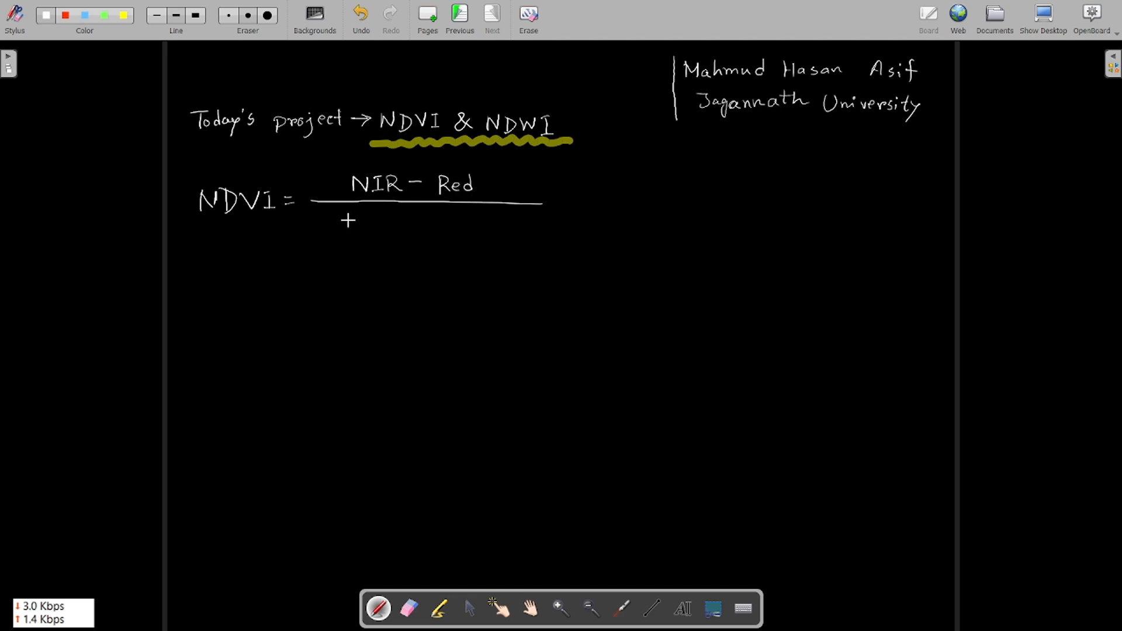
pyautogui.moveTo(349, 234)
pyautogui.mouseDown()
pyautogui.moveTo(416, 234)
pyautogui.moveTo(425, 222)
pyautogui.moveTo(470, 233)
pyautogui.mouseUp()
pyautogui.moveTo(481, 226); pyautogui.dragTo(483, 234)
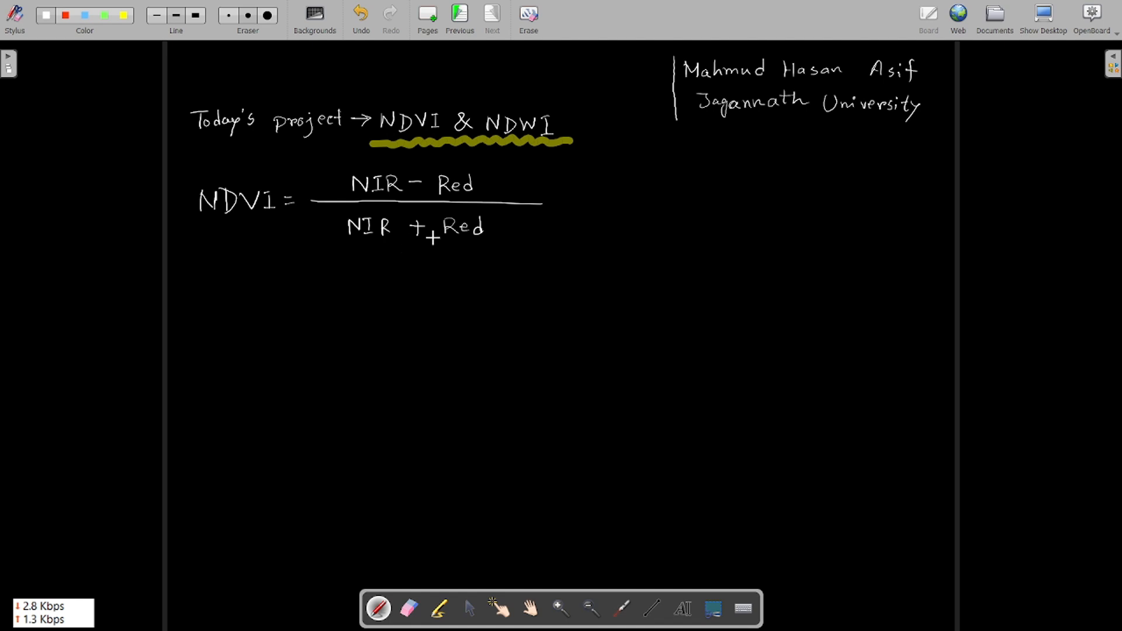
# Step: Beside a divider line, note NIR as Band 5 and Red as Band 4
pyautogui.moveTo(629, 164); pyautogui.dragTo(628, 289)
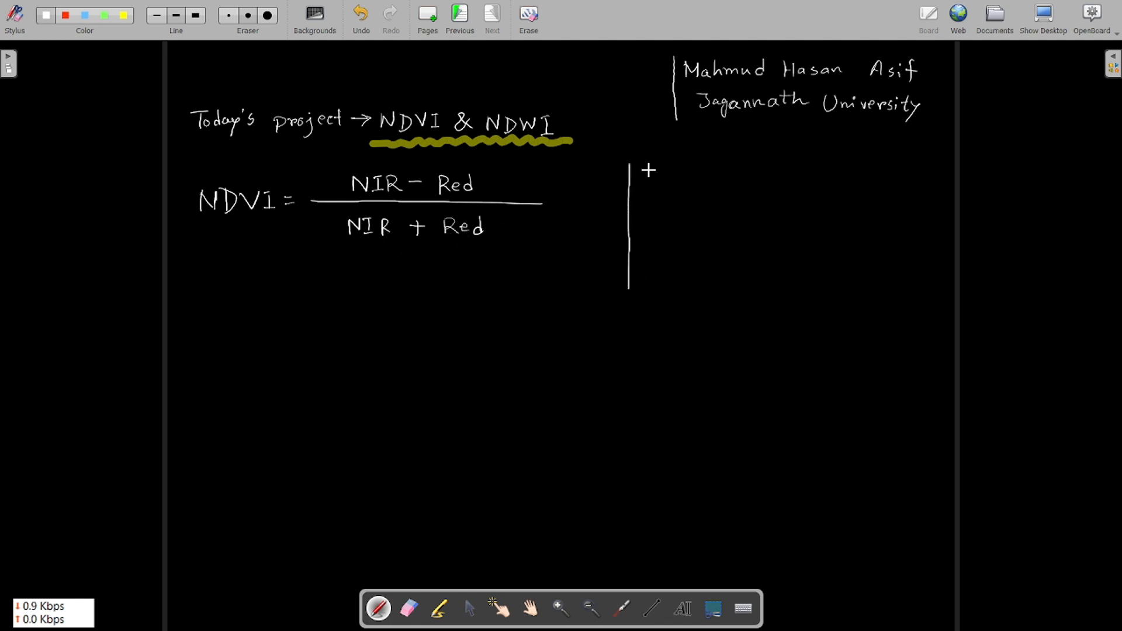
pyautogui.moveTo(657, 177)
pyautogui.mouseDown()
pyautogui.moveTo(669, 176)
pyautogui.moveTo(674, 193)
pyautogui.moveTo(720, 183)
pyautogui.moveTo(770, 192)
pyautogui.mouseUp()
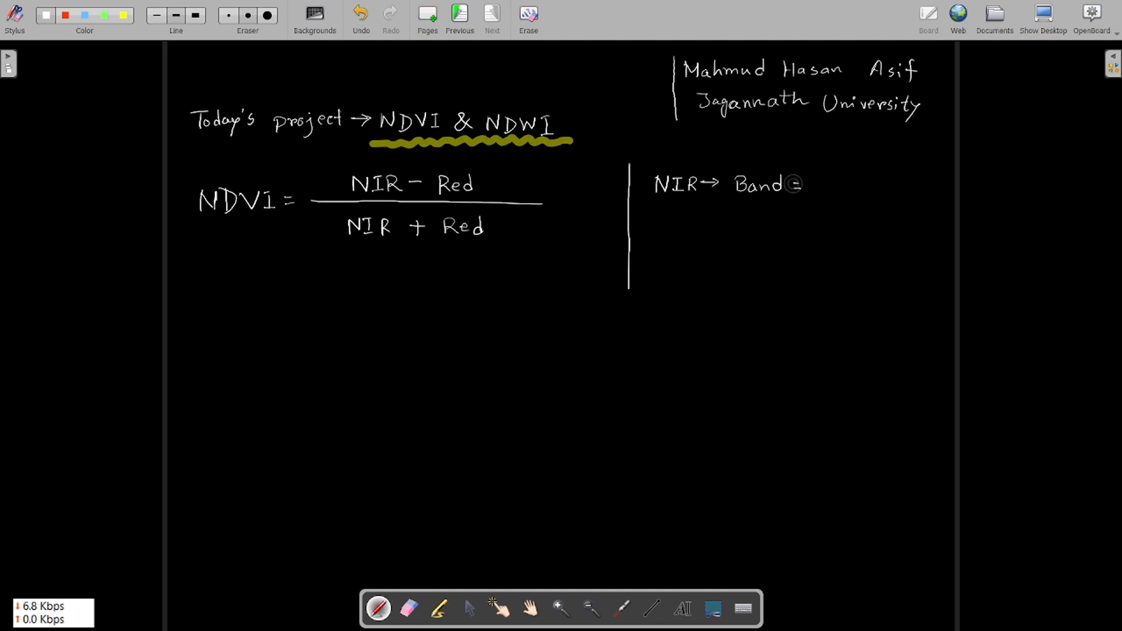
pyautogui.moveTo(793, 177); pyautogui.dragTo(801, 188)
pyautogui.moveTo(824, 178); pyautogui.dragTo(821, 190)
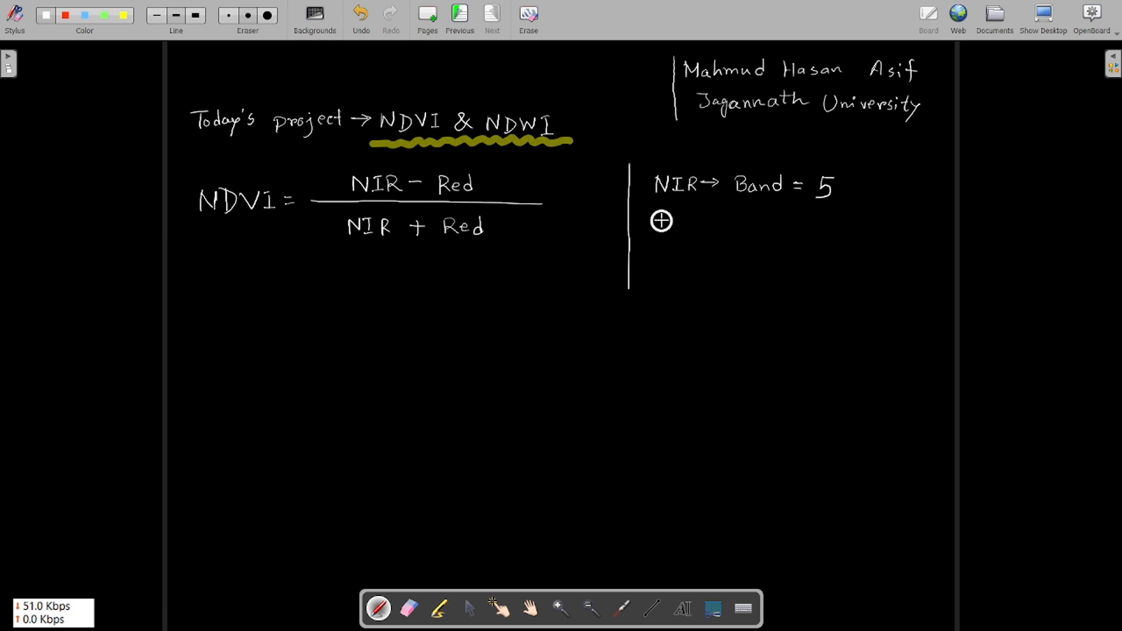
pyautogui.moveTo(660, 217); pyautogui.dragTo(679, 234)
pyautogui.moveTo(694, 217); pyautogui.dragTo(688, 232)
pyautogui.moveTo(702, 226); pyautogui.dragTo(719, 227)
pyautogui.moveTo(711, 219)
pyautogui.mouseDown()
pyautogui.moveTo(711, 234)
pyautogui.moveTo(729, 227)
pyautogui.mouseUp()
pyautogui.moveTo(723, 221)
pyautogui.mouseDown()
pyautogui.moveTo(723, 232)
pyautogui.moveTo(807, 226)
pyautogui.mouseUp()
pyautogui.moveTo(800, 232); pyautogui.dragTo(830, 232)
pyautogui.moveTo(826, 226); pyautogui.dragTo(826, 241)
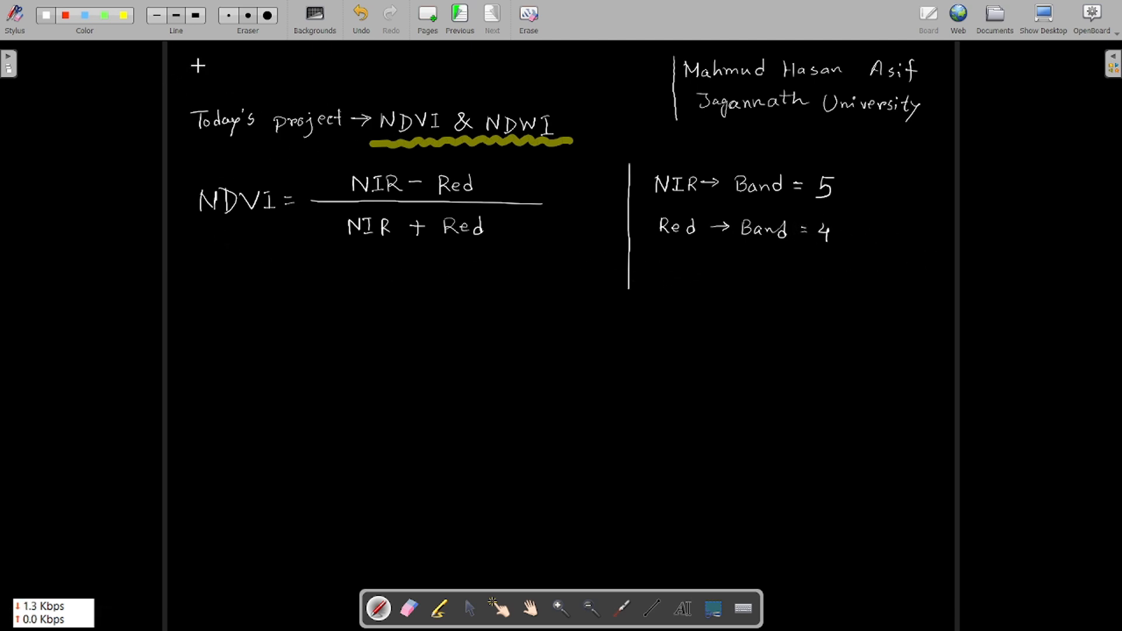
# Step: Write the heading 'Land sat - 8' at the top left and underline it
pyautogui.moveTo(197, 65)
pyautogui.mouseDown()
pyautogui.moveTo(215, 88)
pyautogui.moveTo(232, 86)
pyautogui.mouseUp()
pyautogui.moveTo(236, 76)
pyautogui.mouseDown()
pyautogui.moveTo(256, 85)
pyautogui.moveTo(262, 53)
pyautogui.moveTo(263, 85)
pyautogui.mouseUp()
pyautogui.moveTo(279, 70); pyautogui.dragTo(281, 84)
pyautogui.moveTo(271, 75); pyautogui.dragTo(318, 74)
pyautogui.moveTo(289, 73); pyautogui.dragTo(302, 72)
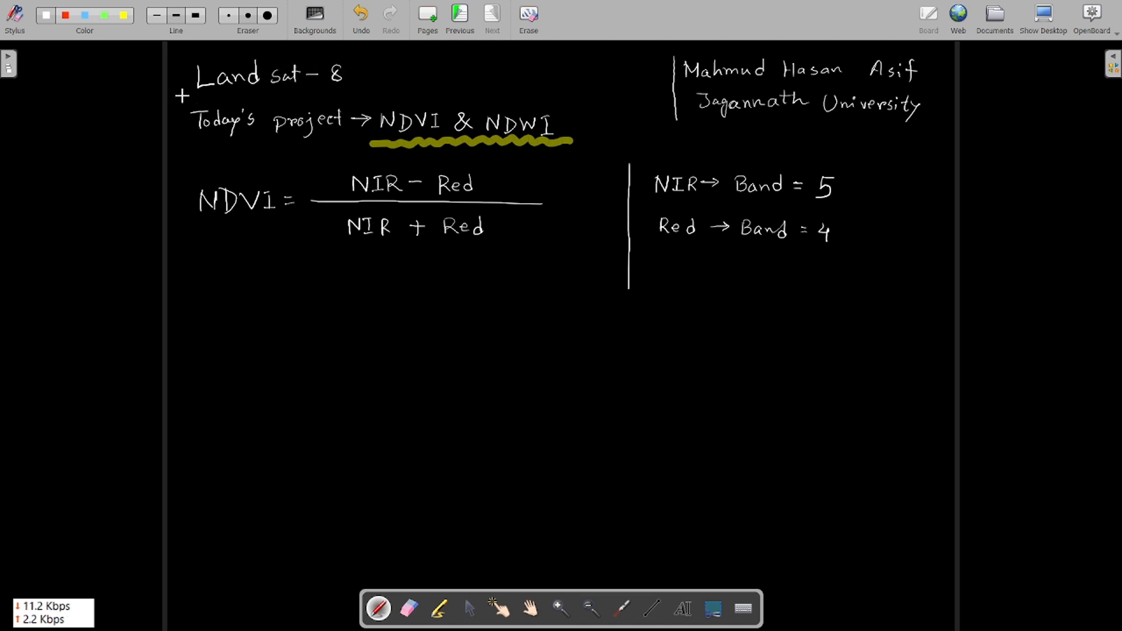
pyautogui.moveTo(183, 97); pyautogui.dragTo(357, 91)
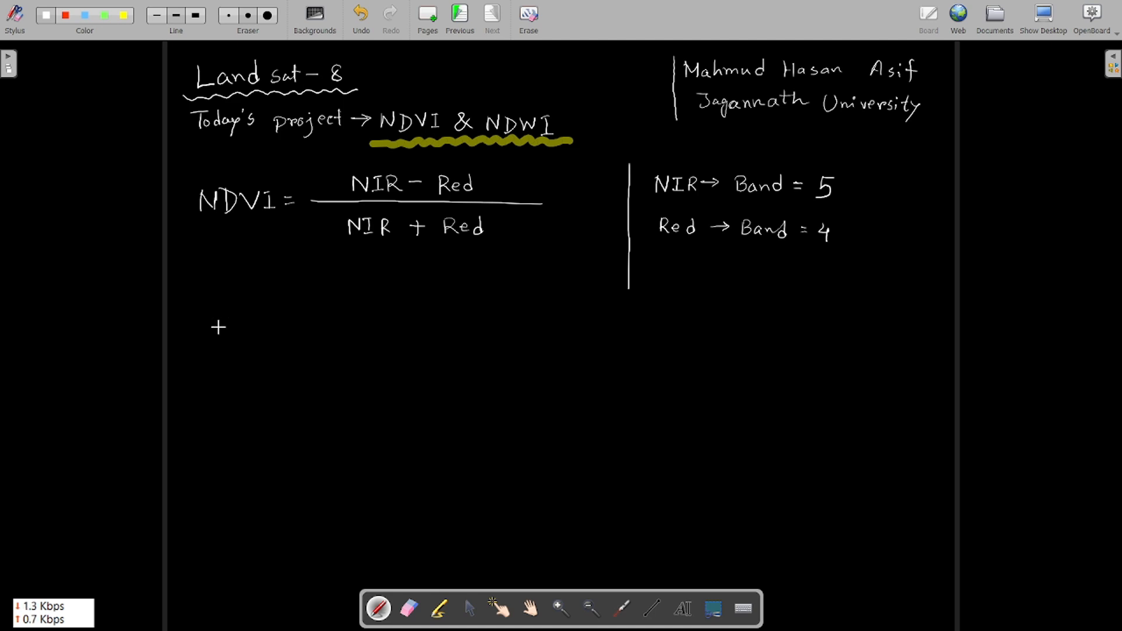
# Step: Write NDWI = (Green − SWIR)/(Green + SWIR), erasing a stray stroke first
pyautogui.moveTo(204, 352); pyautogui.dragTo(223, 368)
pyautogui.click(408, 609)
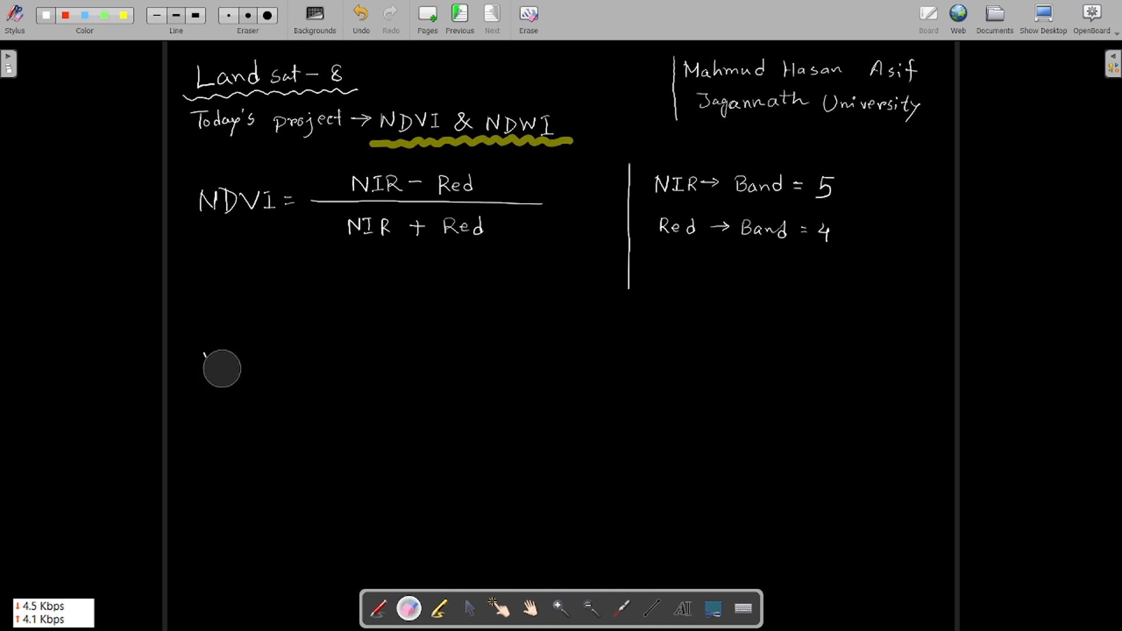
pyautogui.moveTo(222, 368); pyautogui.dragTo(223, 353)
pyautogui.click(379, 608)
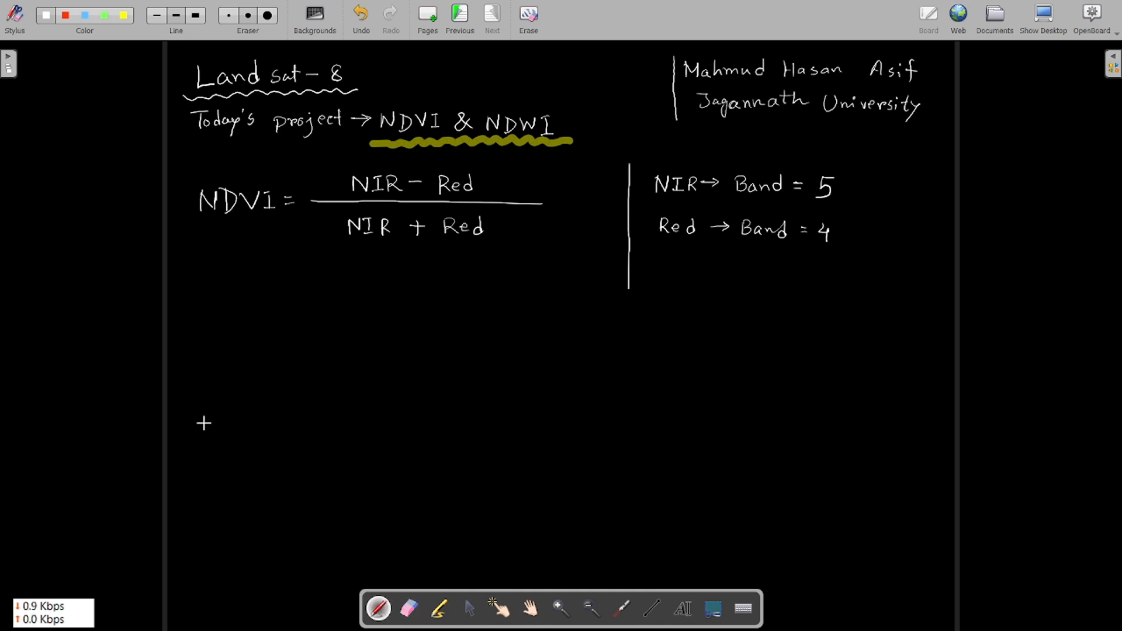
pyautogui.moveTo(238, 402)
pyautogui.mouseDown()
pyautogui.moveTo(238, 380)
pyautogui.moveTo(250, 408)
pyautogui.moveTo(318, 384)
pyautogui.mouseUp()
pyautogui.moveTo(311, 386)
pyautogui.mouseDown()
pyautogui.moveTo(311, 404)
pyautogui.moveTo(345, 388)
pyautogui.mouseUp()
pyautogui.moveTo(332, 397); pyautogui.dragTo(584, 389)
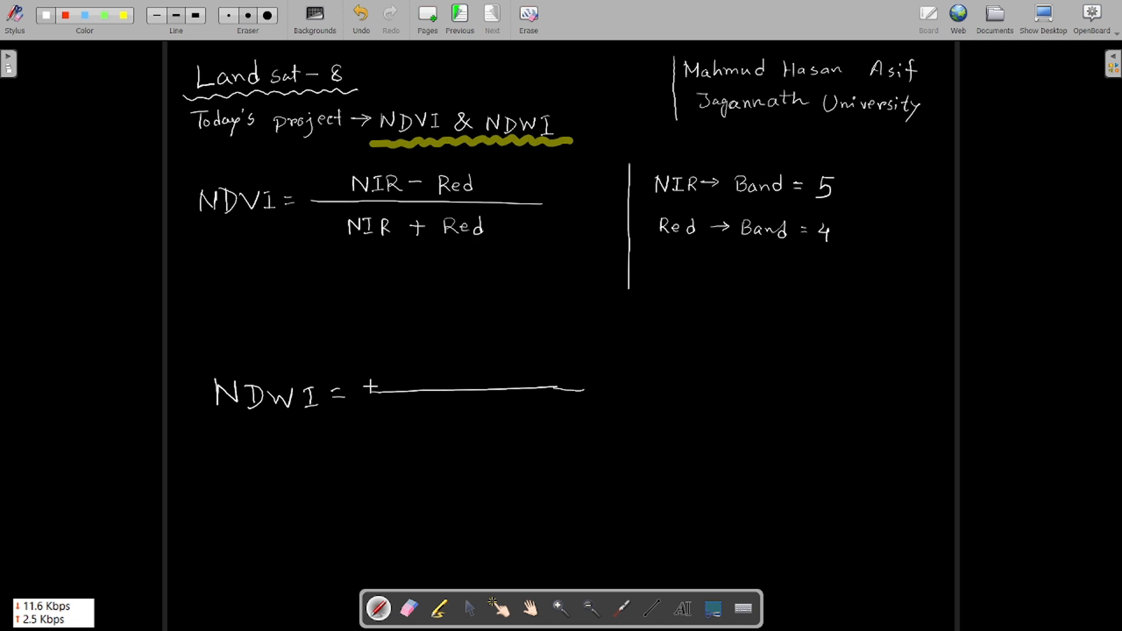
pyautogui.moveTo(388, 369)
pyautogui.mouseDown()
pyautogui.moveTo(405, 361)
pyautogui.moveTo(417, 377)
pyautogui.moveTo(513, 380)
pyautogui.moveTo(540, 363)
pyautogui.moveTo(548, 382)
pyautogui.moveTo(574, 383)
pyautogui.mouseUp()
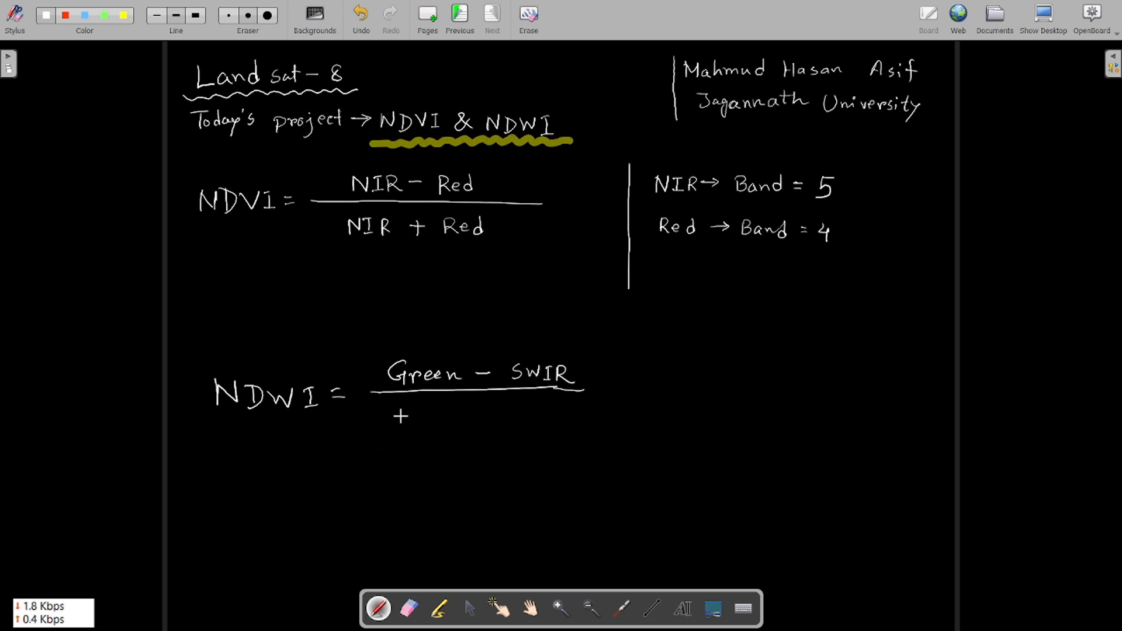
pyautogui.moveTo(407, 407)
pyautogui.mouseDown()
pyautogui.moveTo(402, 416)
pyautogui.moveTo(423, 413)
pyautogui.mouseUp()
pyautogui.moveTo(425, 417); pyautogui.dragTo(489, 416)
pyautogui.moveTo(481, 409)
pyautogui.mouseDown()
pyautogui.moveTo(482, 424)
pyautogui.moveTo(536, 411)
pyautogui.moveTo(538, 425)
pyautogui.moveTo(572, 428)
pyautogui.mouseUp()
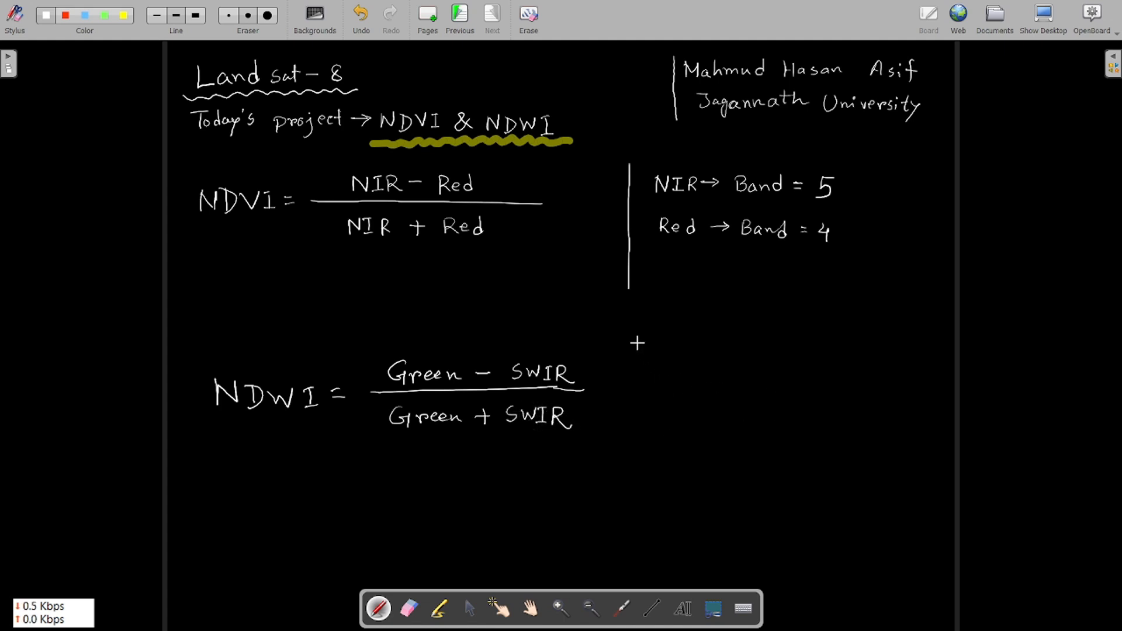
# Step: Draw a divider beside the NDWI formula and note Green as Band 3
pyautogui.moveTo(638, 343); pyautogui.dragTo(642, 504)
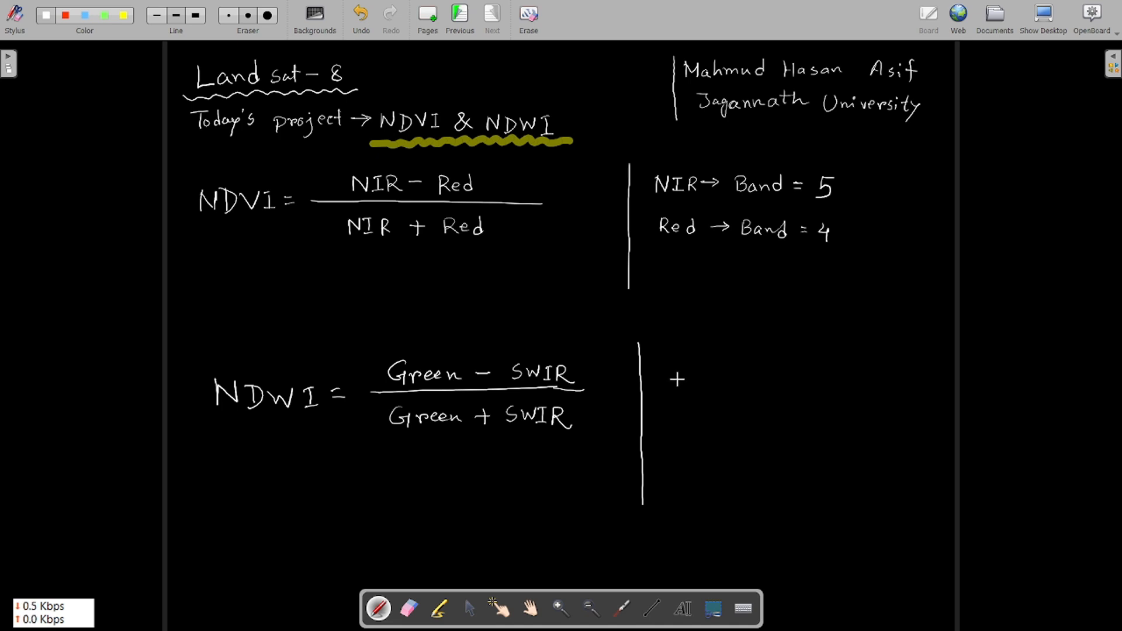
pyautogui.moveTo(681, 380)
pyautogui.mouseDown()
pyautogui.moveTo(672, 395)
pyautogui.moveTo(845, 398)
pyautogui.mouseUp()
pyautogui.moveTo(837, 390)
pyautogui.mouseDown()
pyautogui.moveTo(868, 390)
pyautogui.moveTo(865, 402)
pyautogui.mouseUp()
pyautogui.moveTo(673, 430); pyautogui.dragTo(673, 441)
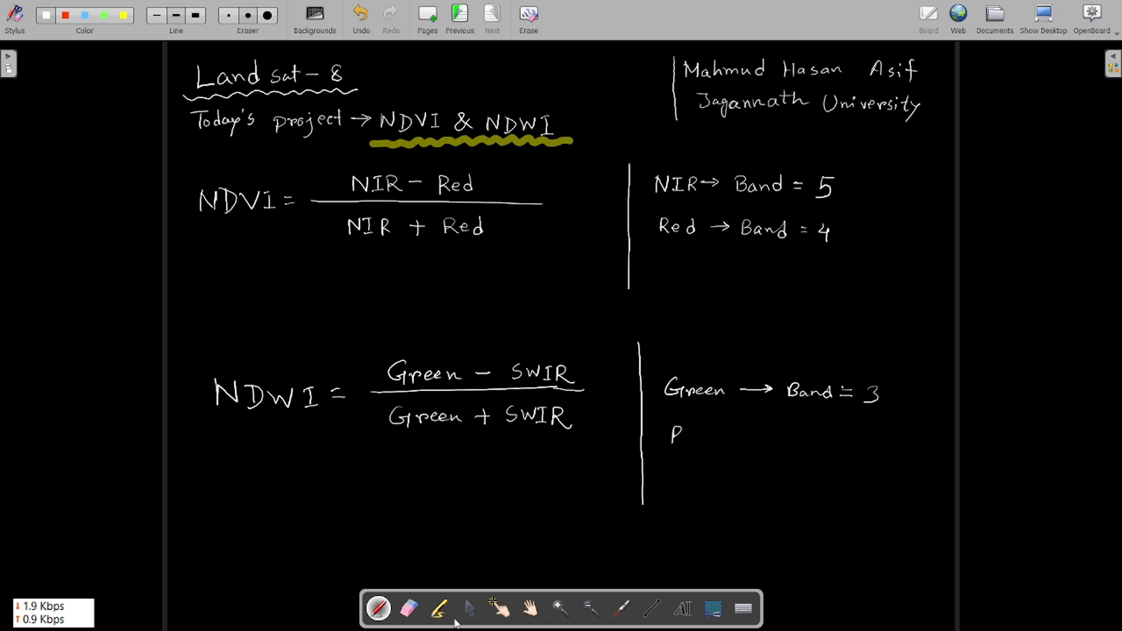
# Step: Erase a stray mark and note SWIR as Band 6 below the Green note
pyautogui.click(408, 609)
pyautogui.moveTo(658, 467)
pyautogui.mouseDown()
pyautogui.moveTo(676, 436)
pyautogui.moveTo(668, 448)
pyautogui.mouseUp()
pyautogui.click(378, 609)
pyautogui.moveTo(687, 428); pyautogui.dragTo(687, 448)
pyautogui.moveTo(678, 437)
pyautogui.mouseDown()
pyautogui.moveTo(725, 449)
pyautogui.moveTo(774, 440)
pyautogui.mouseUp()
pyautogui.moveTo(765, 434)
pyautogui.mouseDown()
pyautogui.moveTo(775, 438)
pyautogui.moveTo(762, 444)
pyautogui.moveTo(793, 449)
pyautogui.mouseUp()
pyautogui.moveTo(794, 434); pyautogui.dragTo(805, 448)
pyautogui.moveTo(812, 444); pyautogui.dragTo(860, 439)
pyautogui.moveTo(846, 445); pyautogui.dragTo(874, 445)
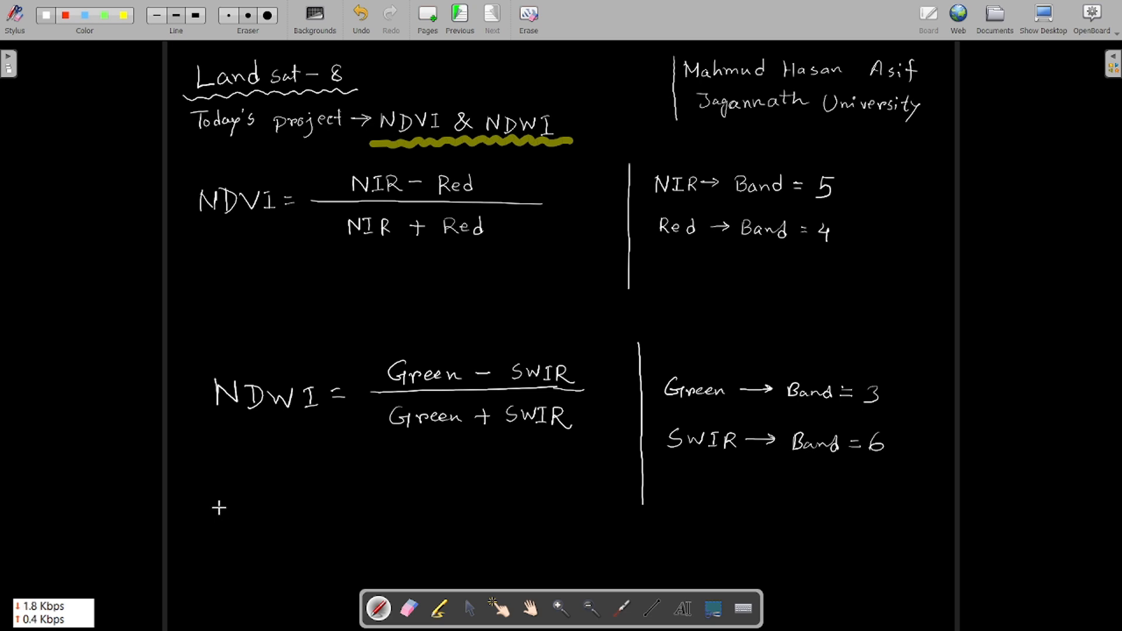
# Step: Write 'ERDAS Imagine – 14/15' below the NDWI formula
pyautogui.moveTo(219, 506)
pyautogui.mouseDown()
pyautogui.moveTo(229, 523)
pyautogui.moveTo(248, 522)
pyautogui.moveTo(233, 516)
pyautogui.mouseUp()
pyautogui.click(408, 608)
pyautogui.moveTo(224, 509)
pyautogui.mouseDown()
pyautogui.moveTo(239, 532)
pyautogui.moveTo(280, 532)
pyautogui.moveTo(300, 514)
pyautogui.moveTo(291, 510)
pyautogui.moveTo(283, 529)
pyautogui.moveTo(299, 532)
pyautogui.moveTo(308, 520)
pyautogui.moveTo(308, 530)
pyautogui.moveTo(513, 524)
pyautogui.mouseUp()
pyautogui.click(409, 608)
pyautogui.click(379, 608)
pyautogui.moveTo(518, 507); pyautogui.dragTo(529, 516)
pyautogui.moveTo(524, 509); pyautogui.dragTo(525, 525)
pyautogui.moveTo(541, 506)
pyautogui.mouseDown()
pyautogui.moveTo(528, 531)
pyautogui.moveTo(554, 525)
pyautogui.mouseUp()
pyautogui.moveTo(556, 503); pyautogui.dragTo(568, 503)
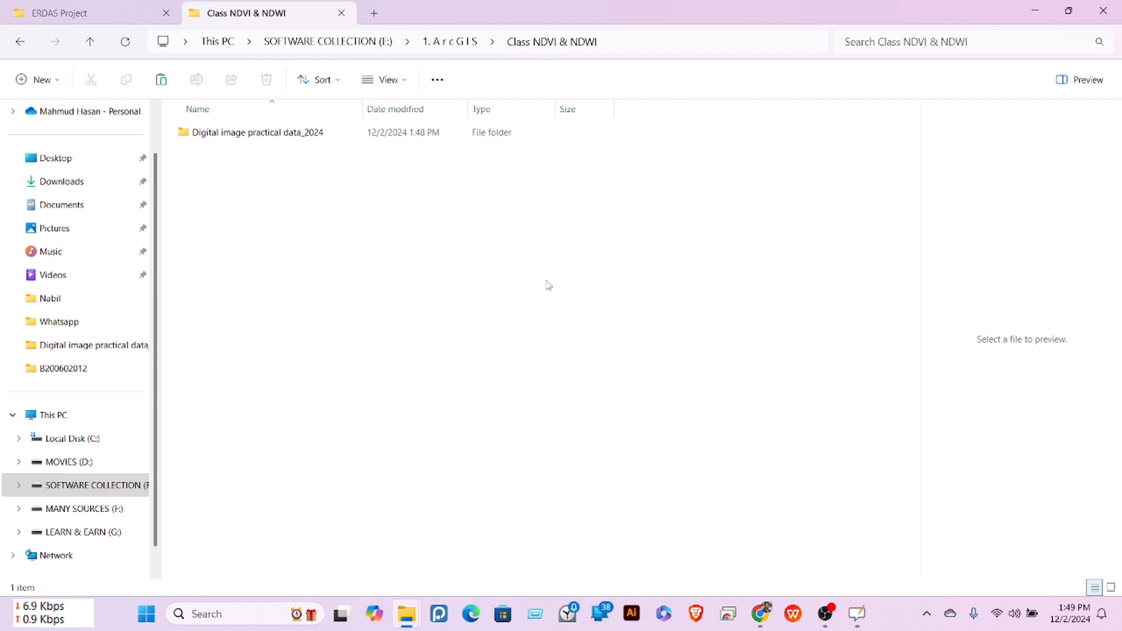
# Step: Open Digital image practical data_2024 and select both Landsat data files
pyautogui.click(239, 134)
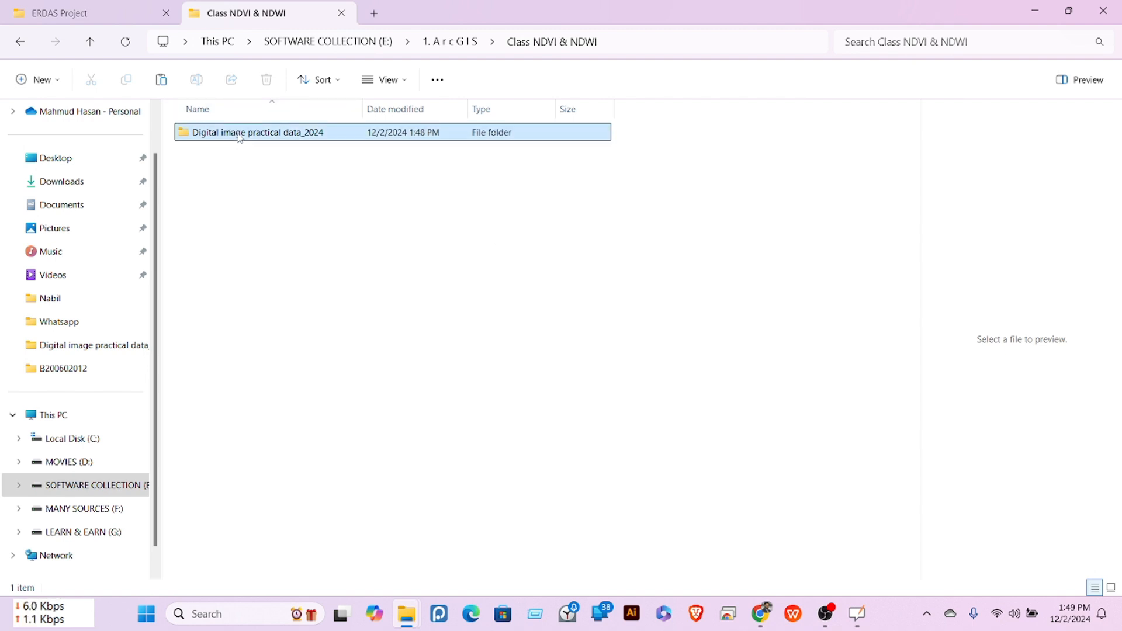
pyautogui.click(319, 170)
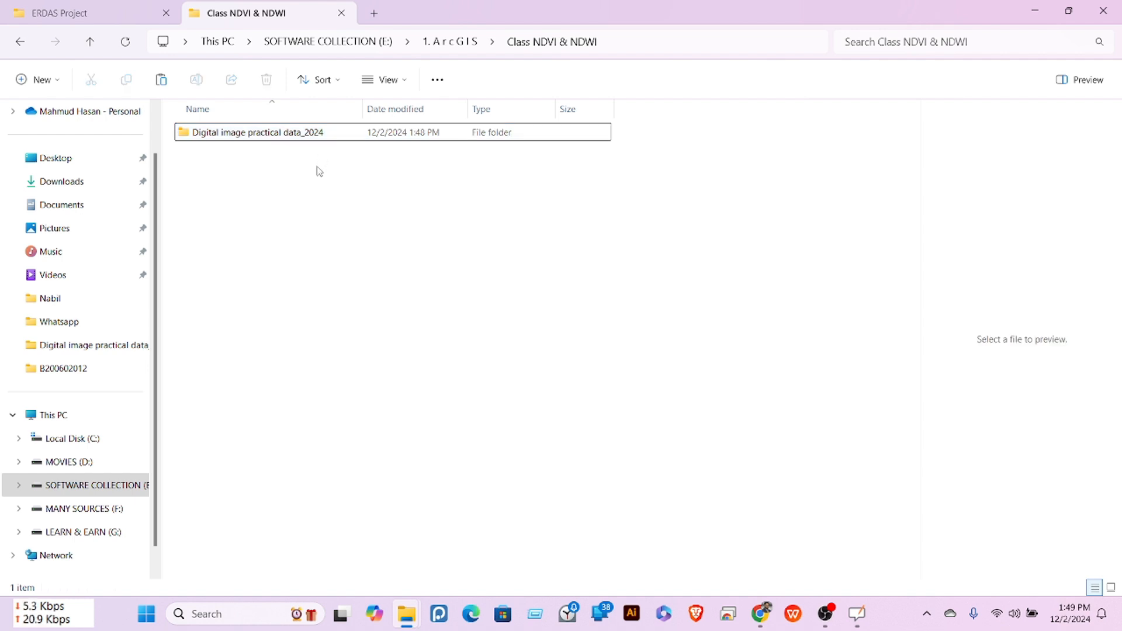
pyautogui.doubleClick(283, 141)
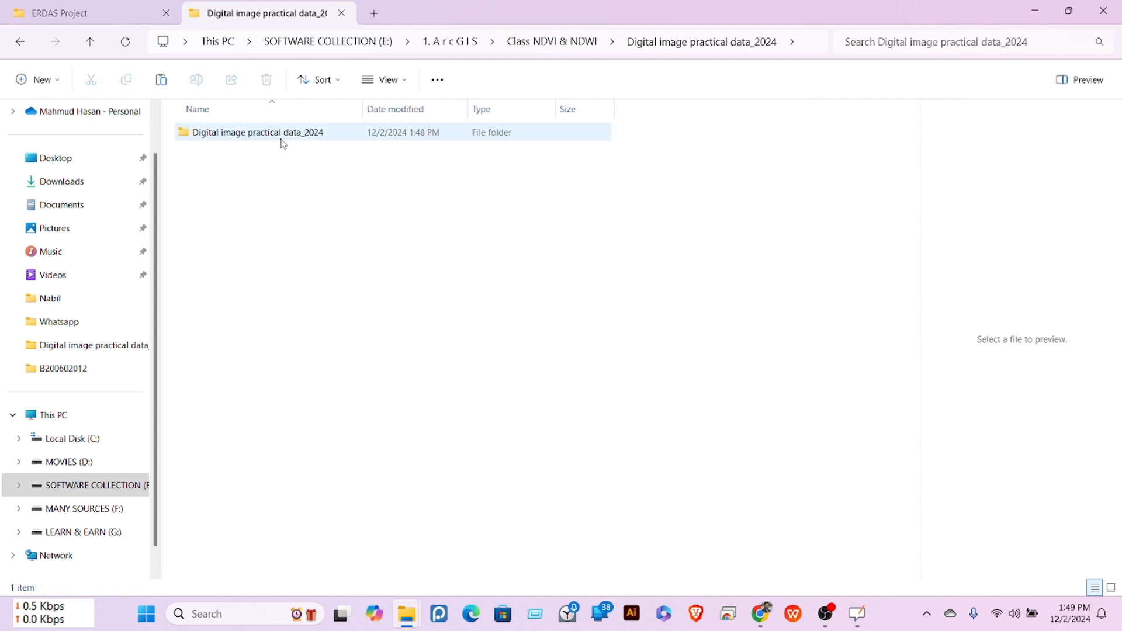
pyautogui.doubleClick(283, 140)
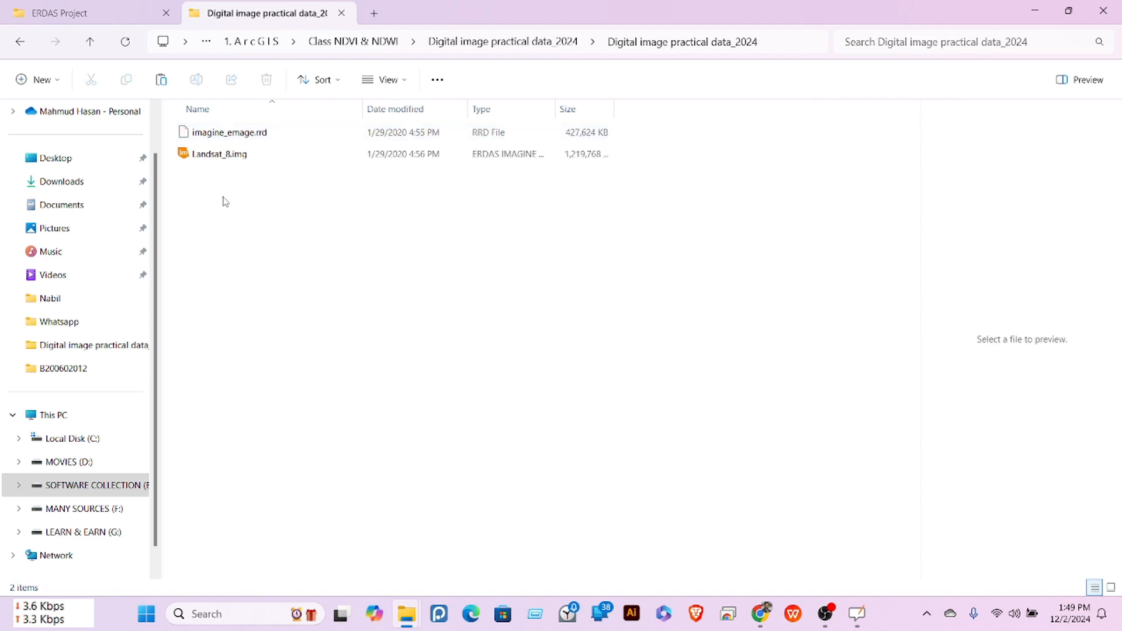
pyautogui.hotkey('ctrl', 'a')
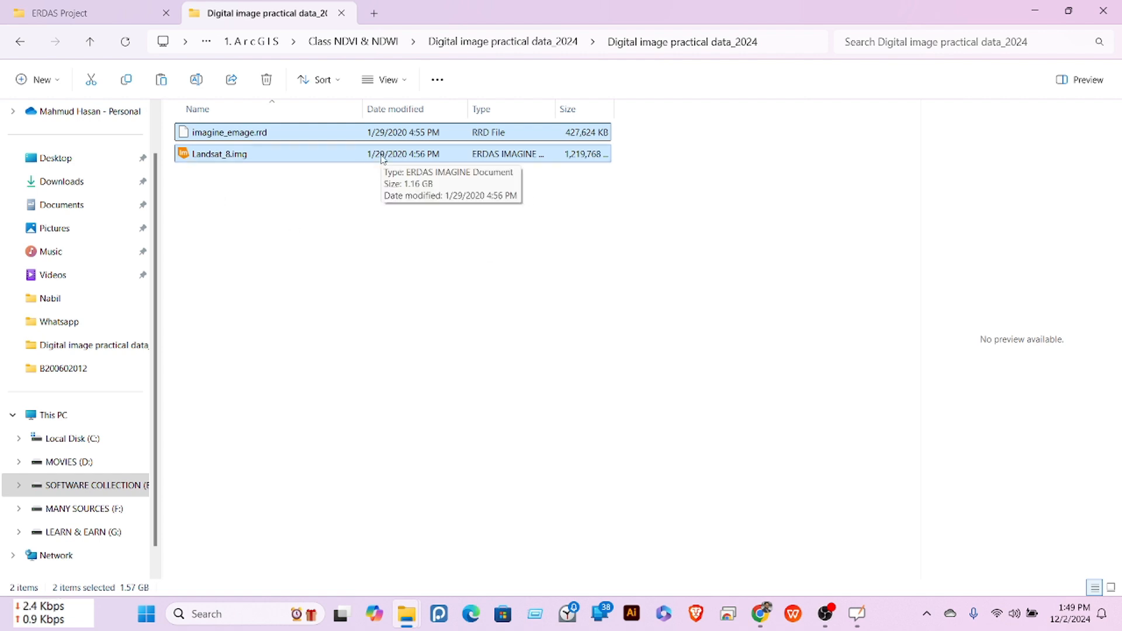
# Step: In Class NDVI & NDWI, create a new folder named with the student's ID and open it
pyautogui.click(90, 46)
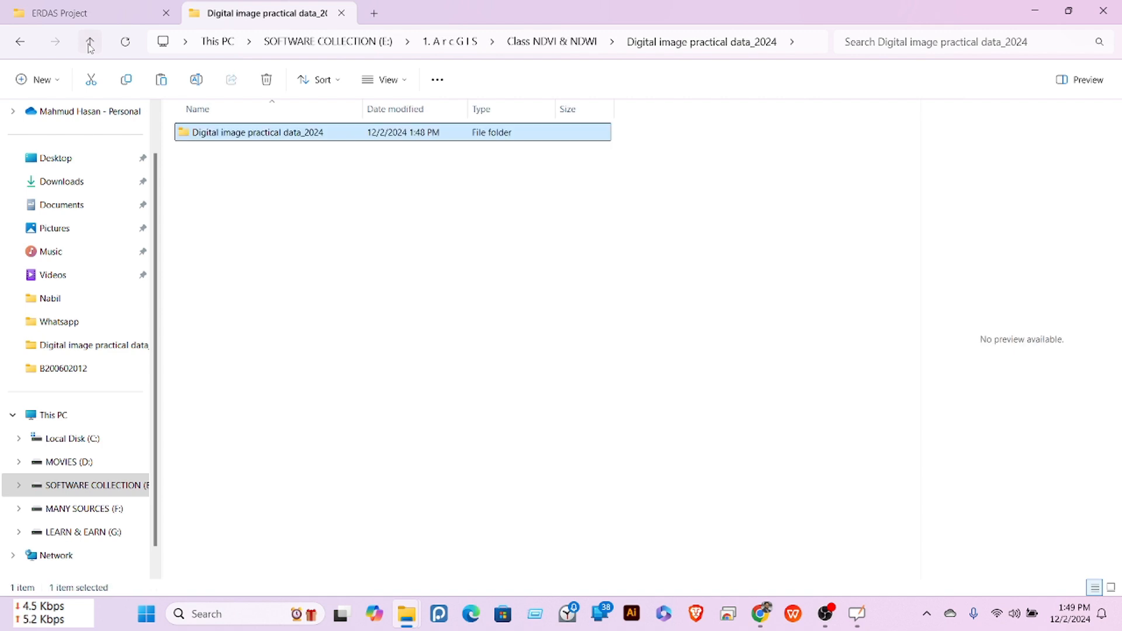
pyautogui.click(90, 44)
pyautogui.click(90, 44)
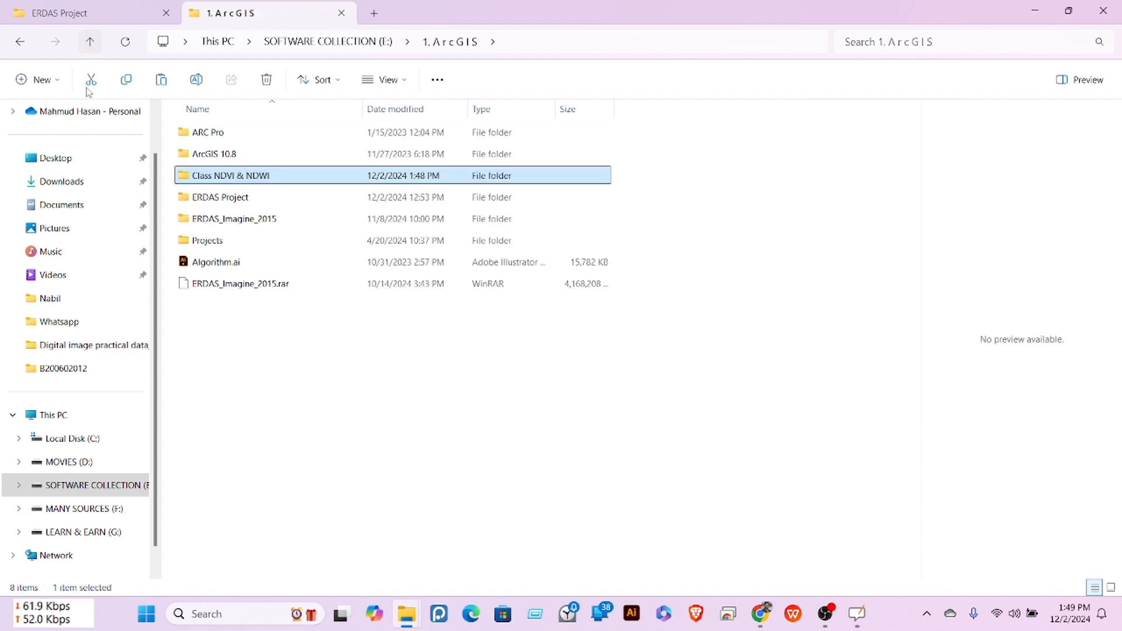
pyautogui.doubleClick(222, 177)
pyautogui.rightClick(240, 239)
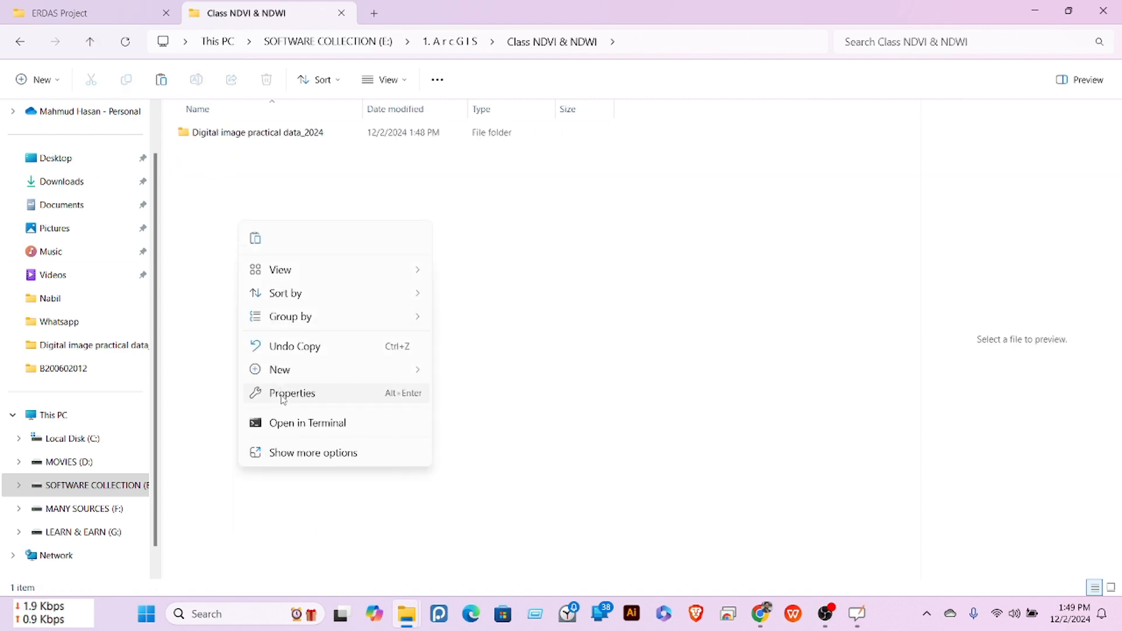
pyautogui.moveTo(297, 374)
pyautogui.click(480, 68)
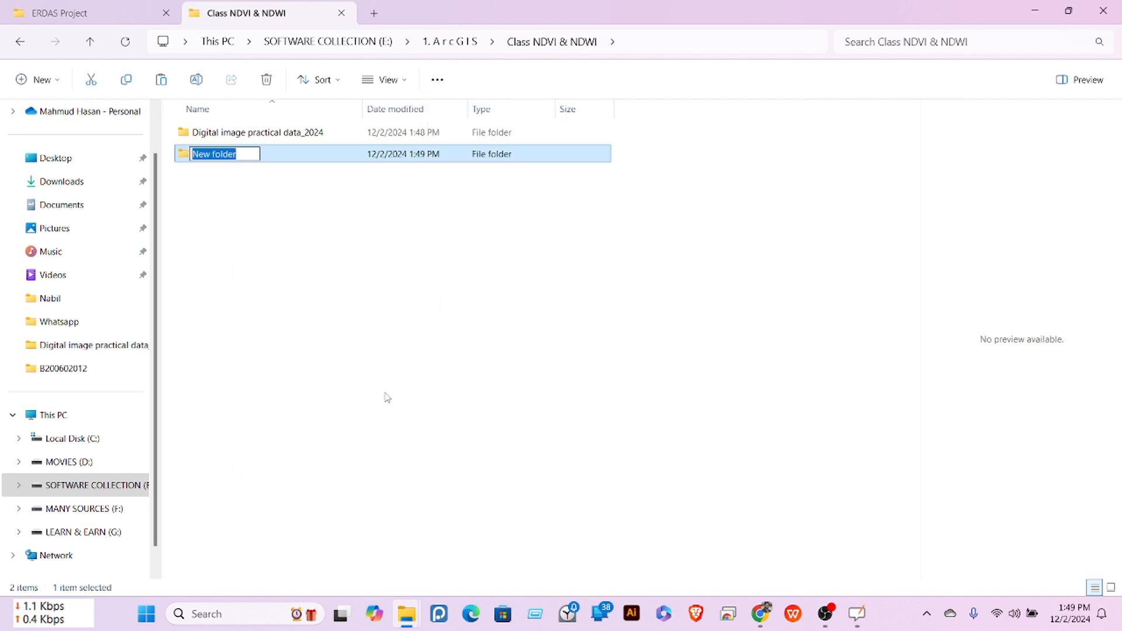
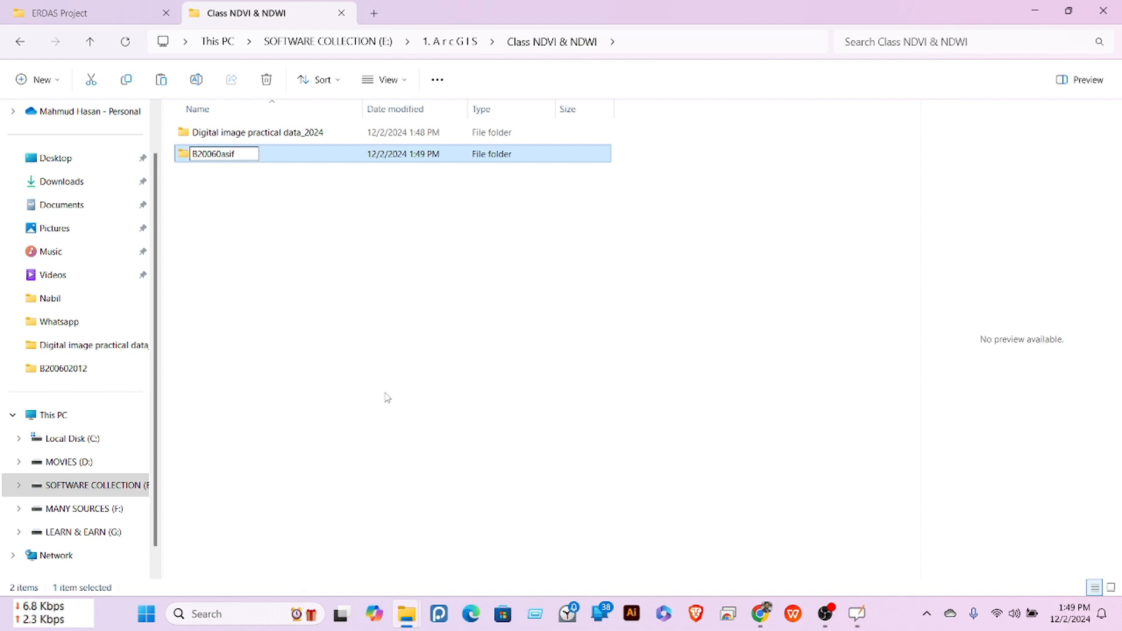
pyautogui.press('Return')
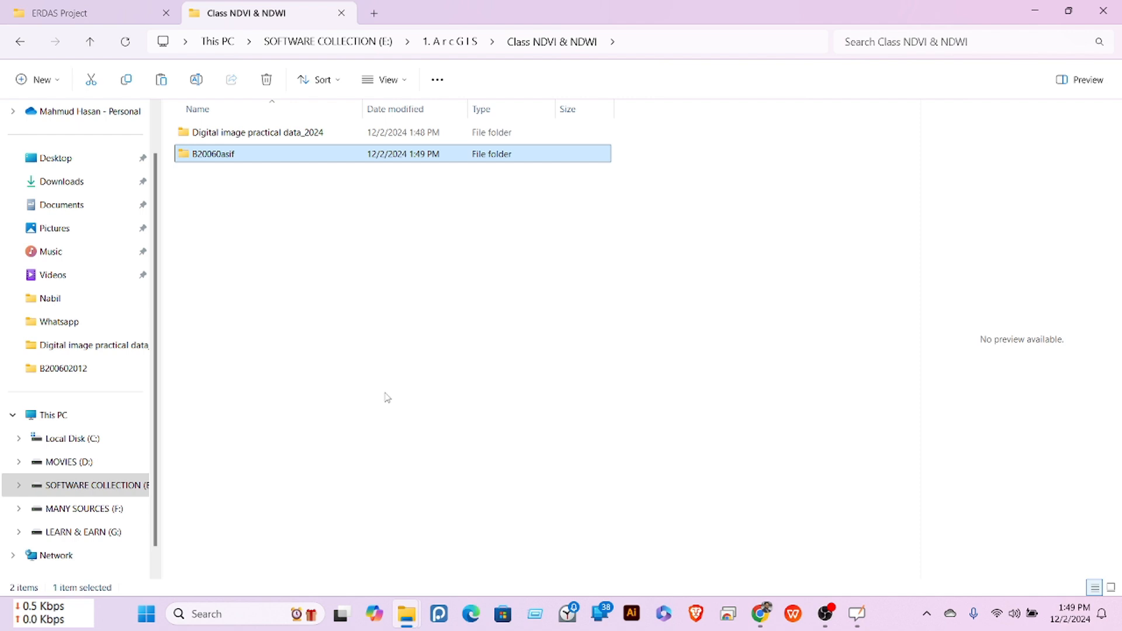
pyautogui.doubleClick(213, 156)
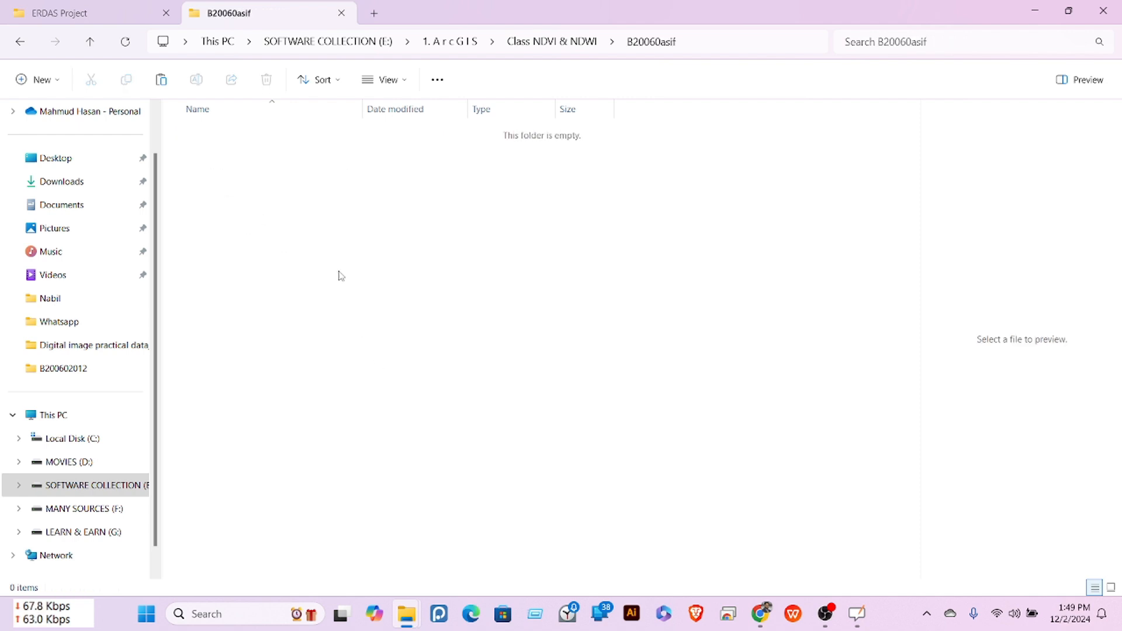
# Step: Paste Landsat_8.img and imagine_emage.rrd into the new folder
pyautogui.rightClick(340, 260)
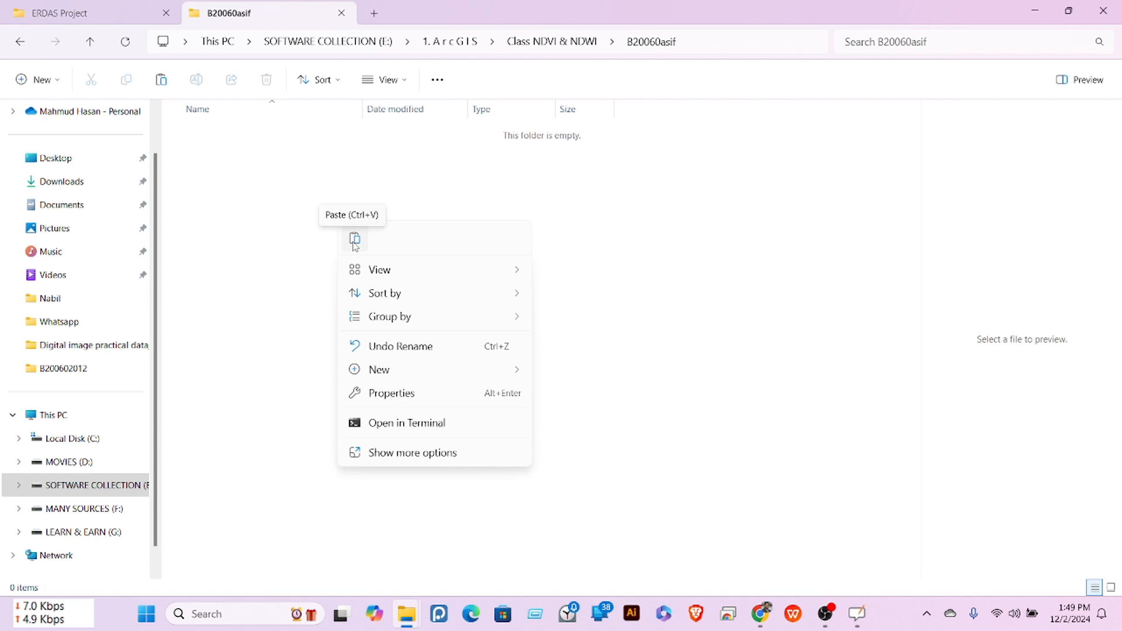
pyautogui.click(355, 241)
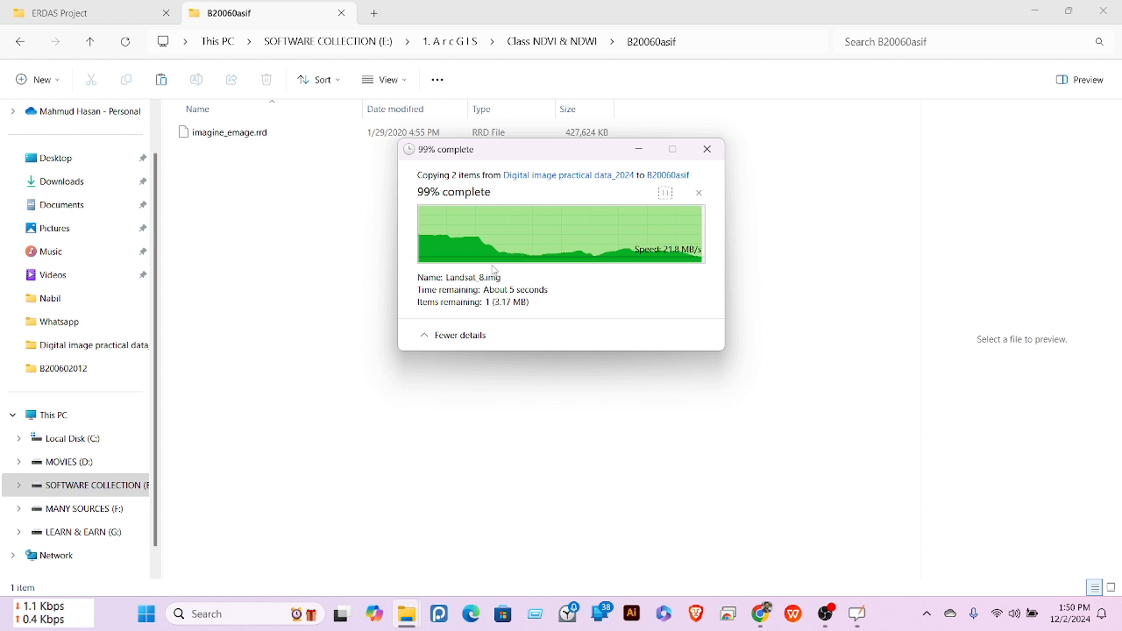
pyautogui.rightClick(273, 225)
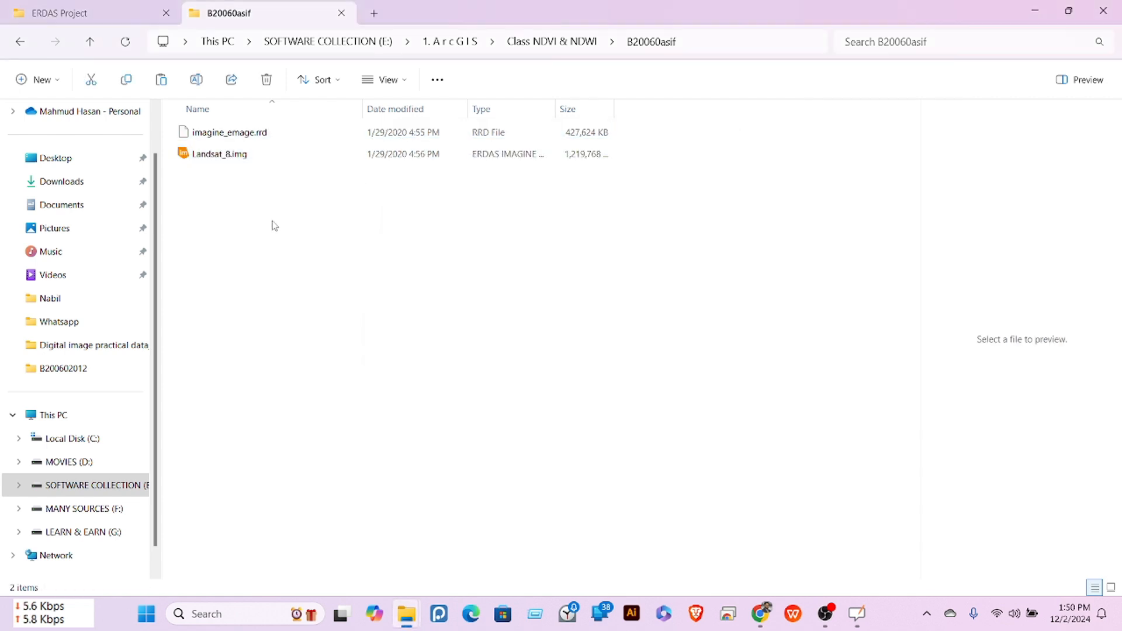
pyautogui.click(218, 227)
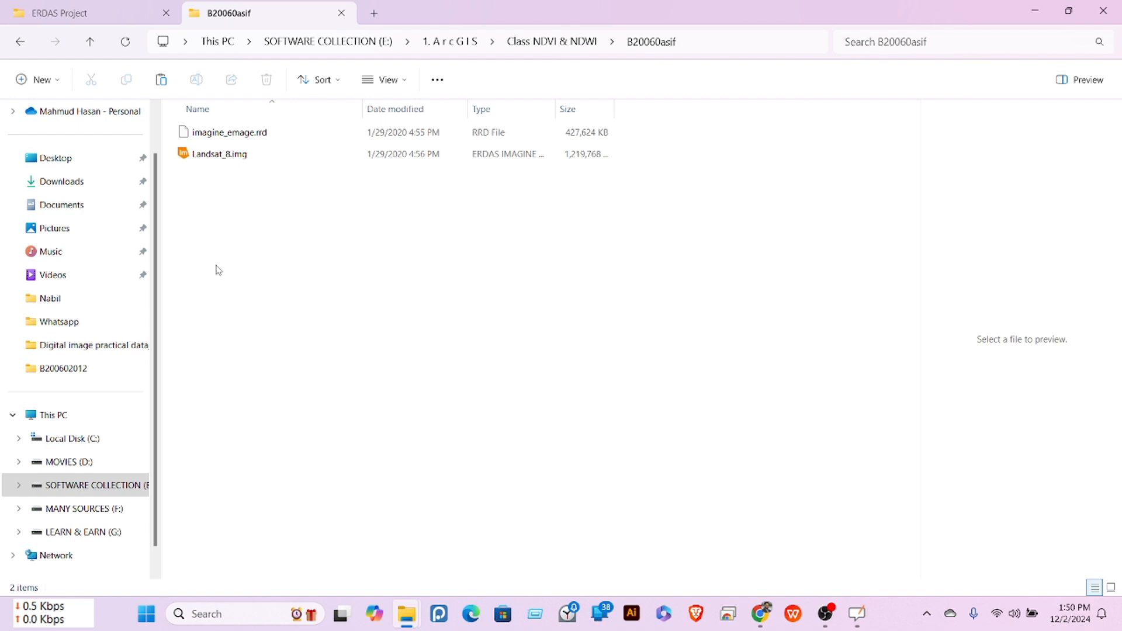
# Step: Open Landsat_8.img with ERDAS IMAGINE
pyautogui.click(210, 159)
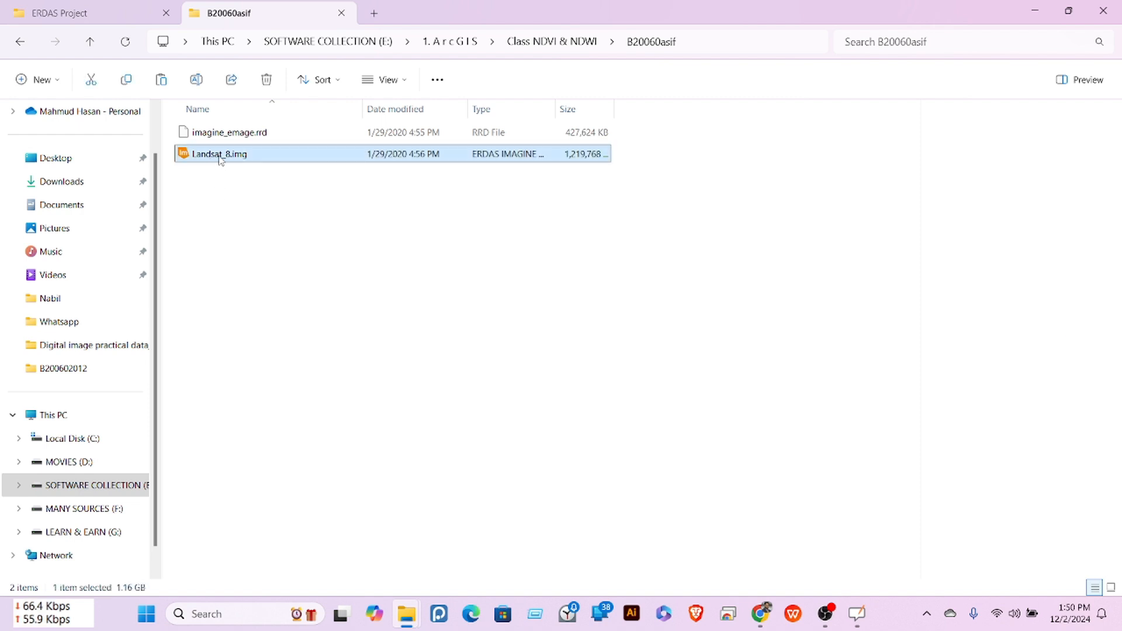
pyautogui.rightClick(220, 159)
pyautogui.moveTo(371, 228)
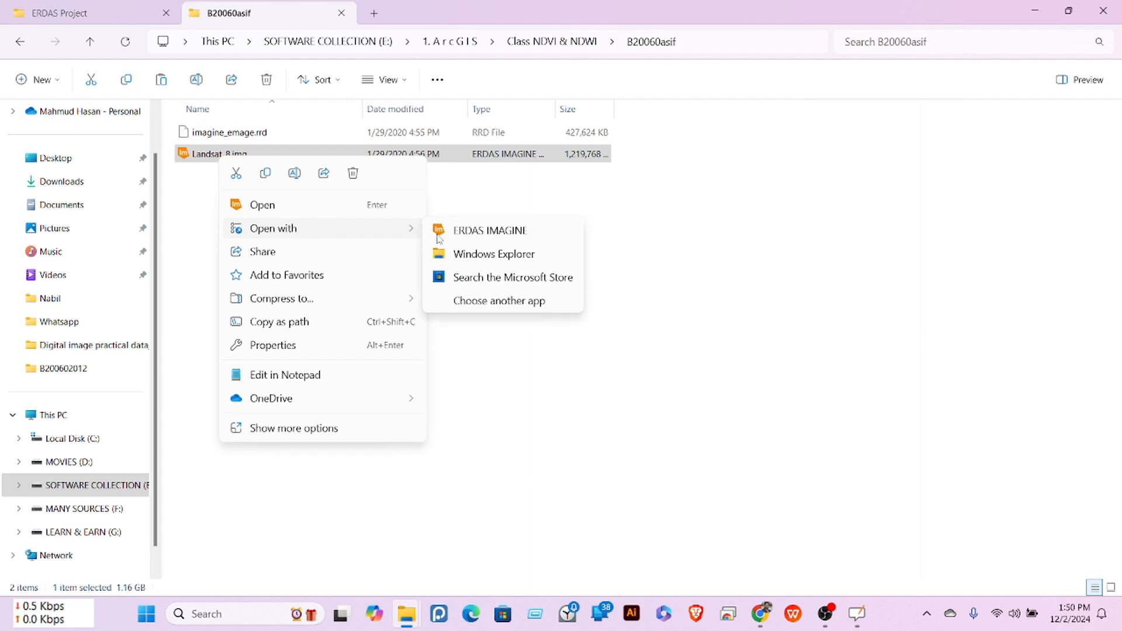
pyautogui.click(470, 234)
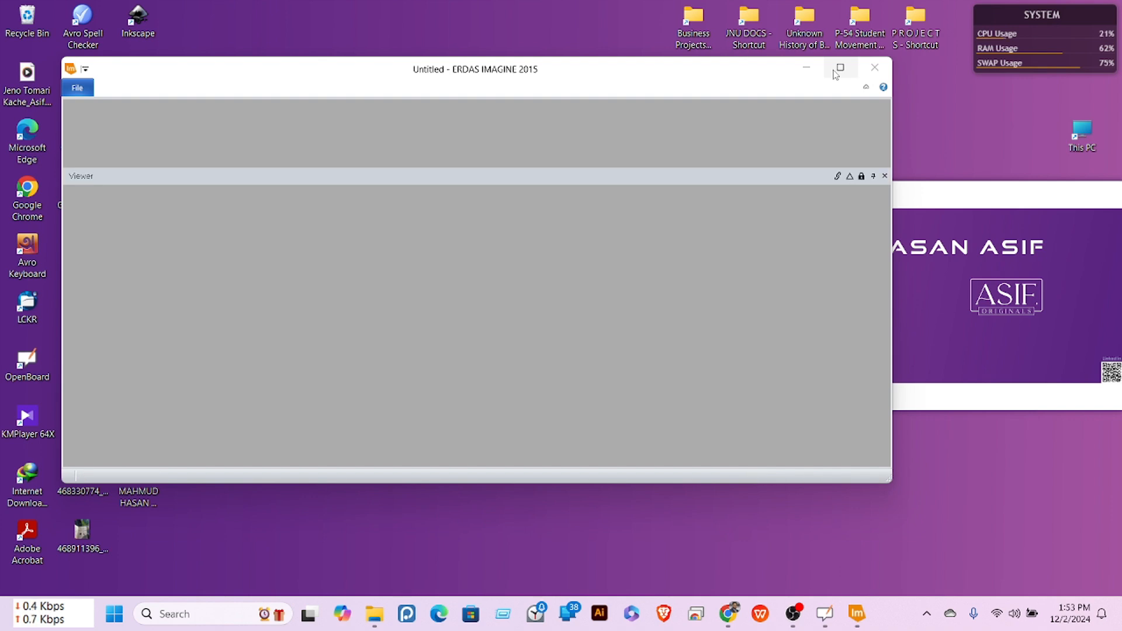
# Step: Maximize ERDAS IMAGINE and fit the whole Landsat_8 scene into 2D View #1
pyautogui.moveTo(836, 70)
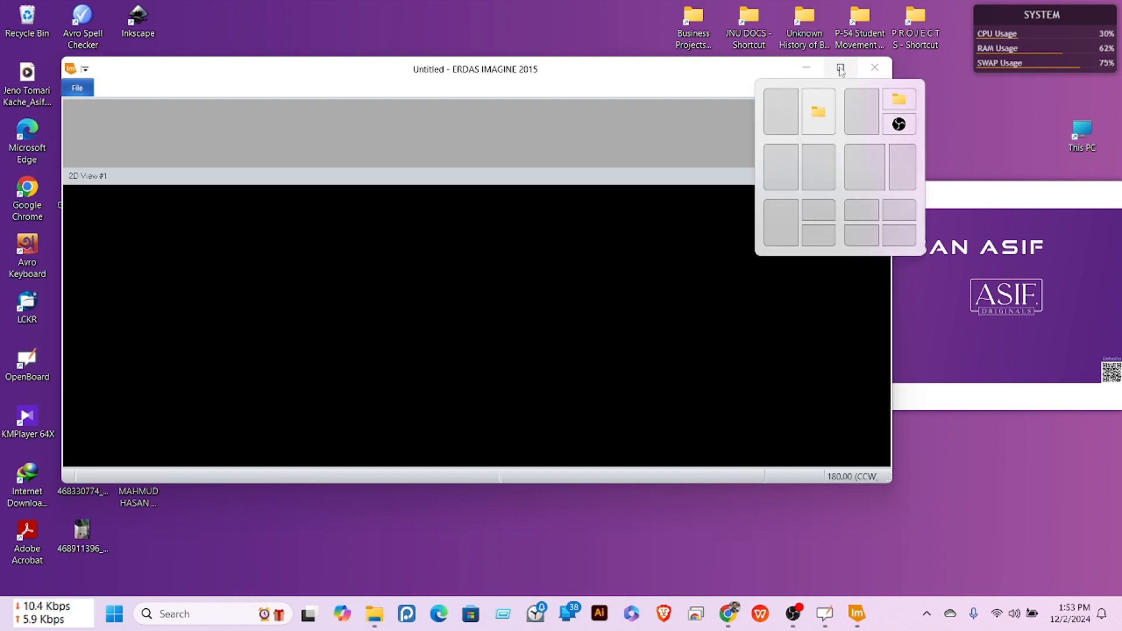
pyautogui.click(840, 68)
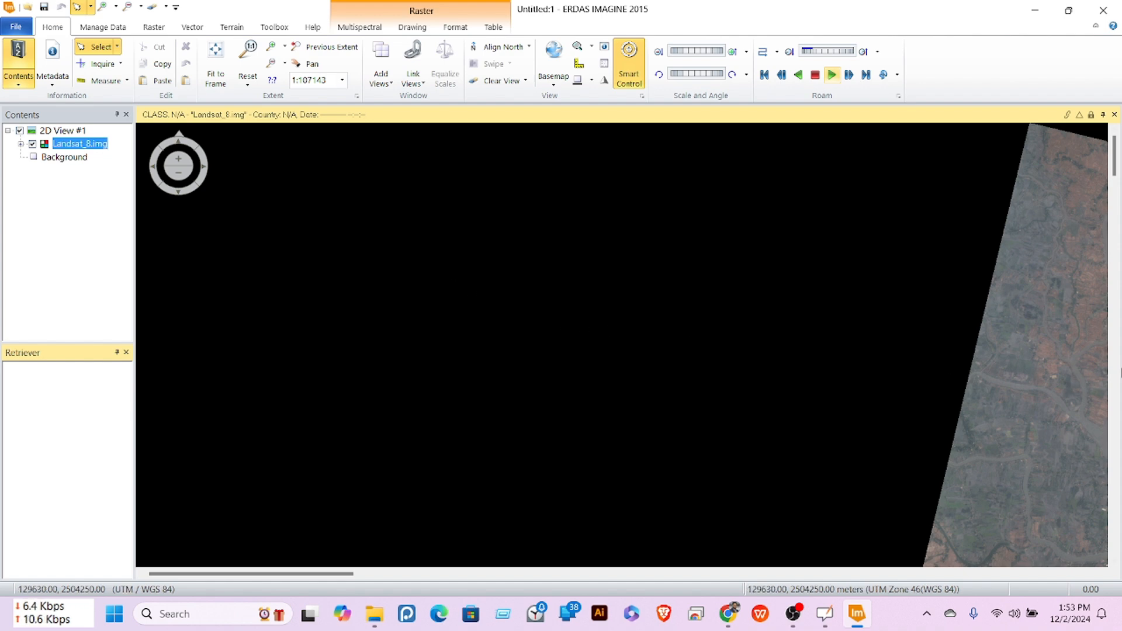
pyautogui.moveTo(1022, 344); pyautogui.dragTo(949, 348)
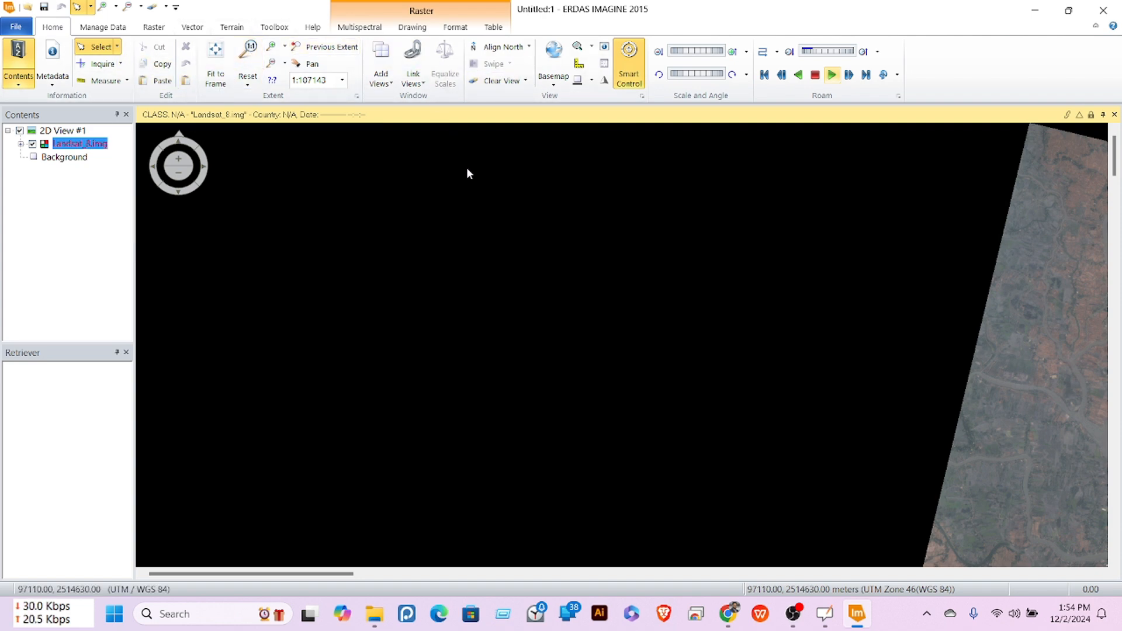
pyautogui.click(216, 51)
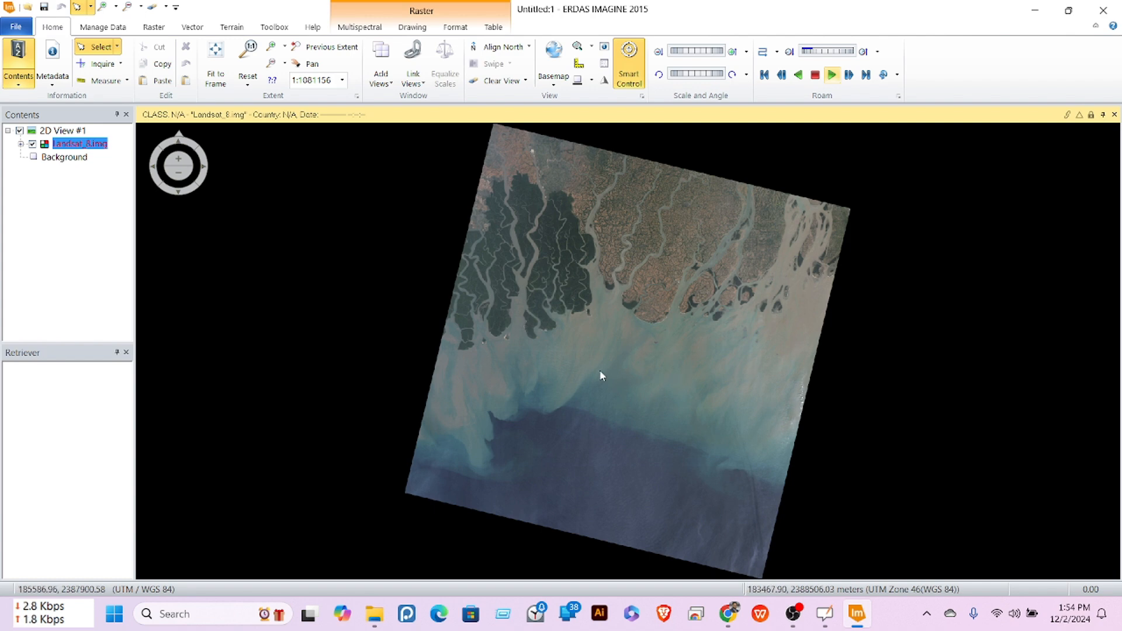
# Step: Launch Model Maker from the Toolbox tab to get a blank New_Model window
pyautogui.click(274, 30)
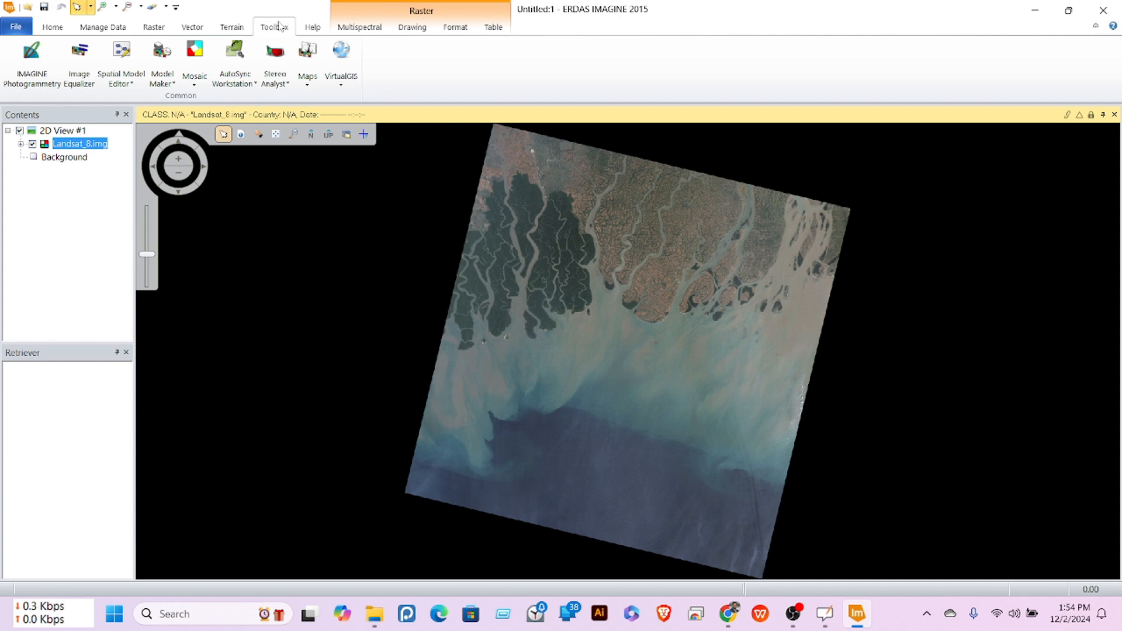
pyautogui.click(165, 85)
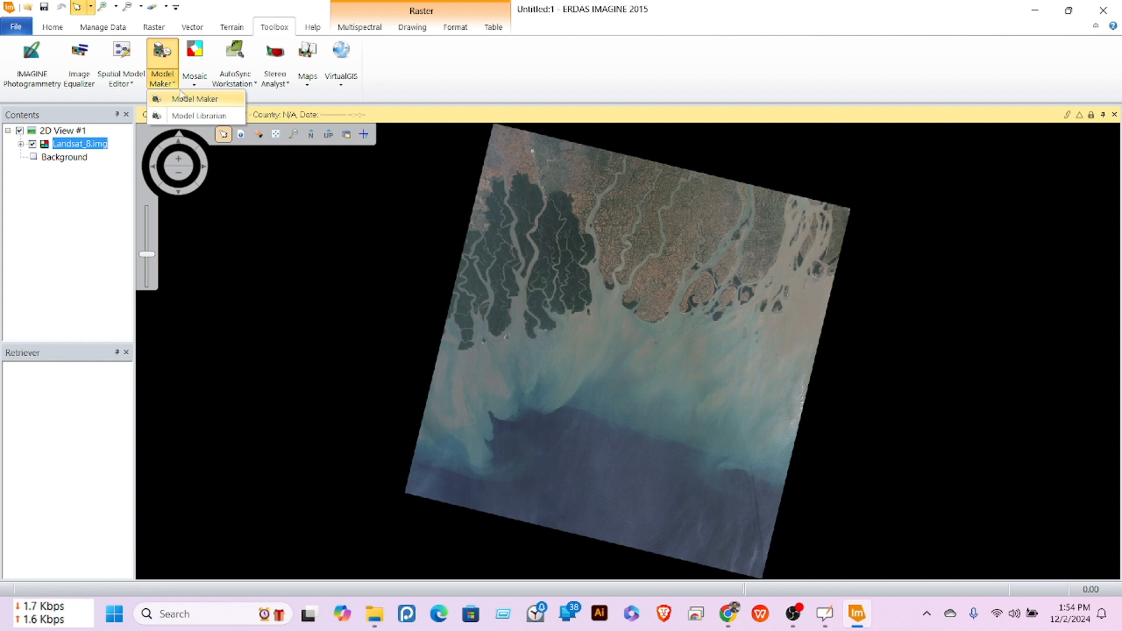
pyautogui.click(195, 101)
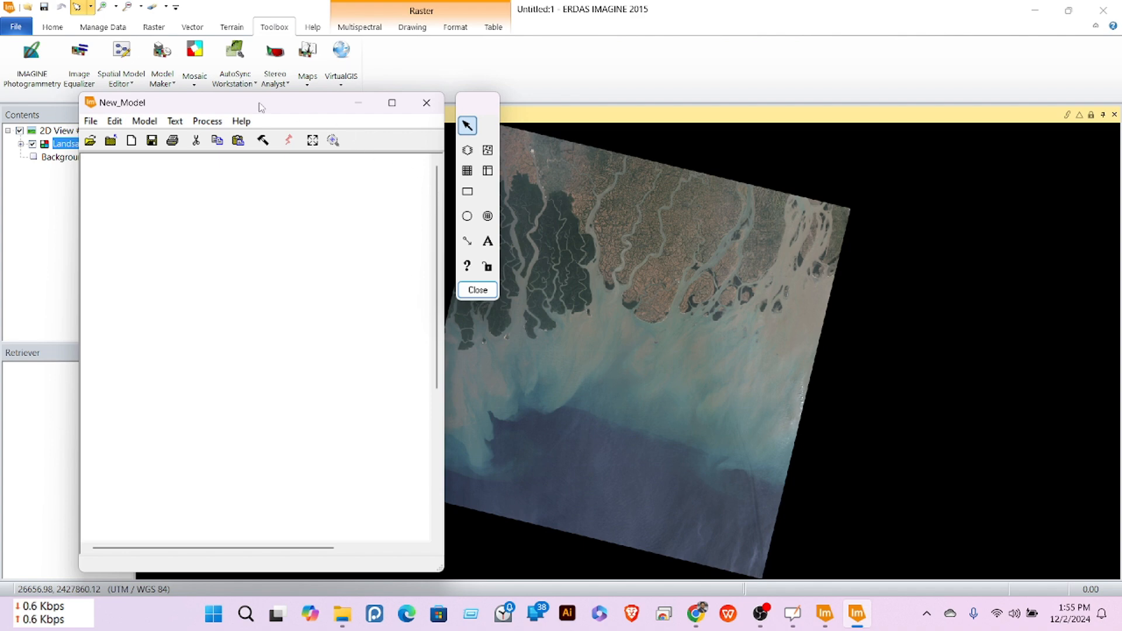
# Step: Move the New_Model window left and enlarge it
pyautogui.moveTo(261, 107); pyautogui.dragTo(218, 52)
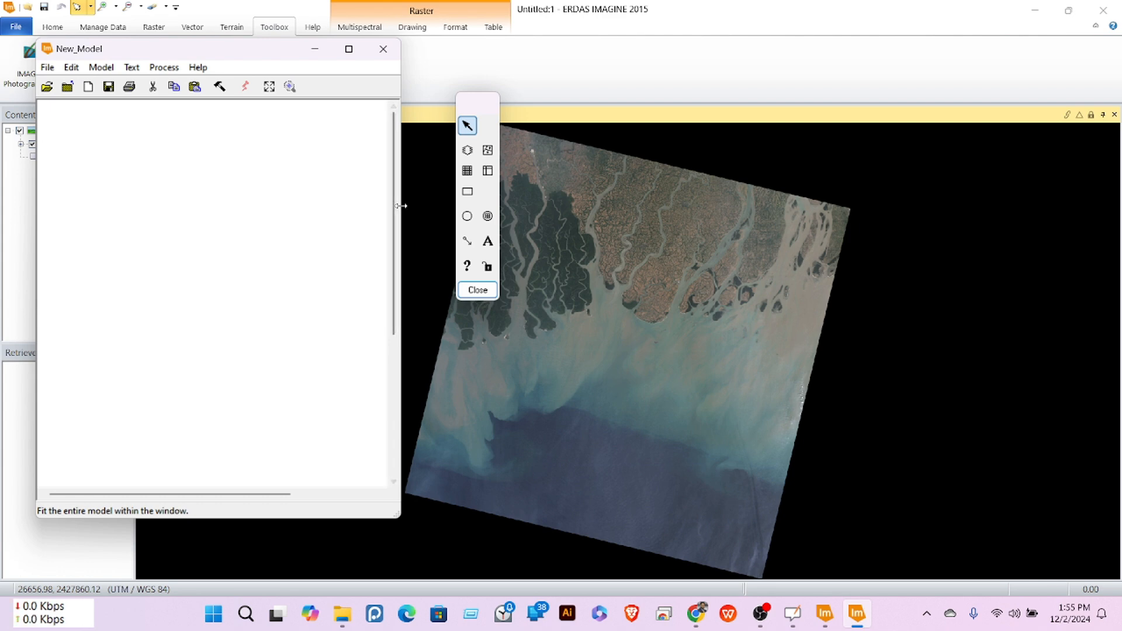
pyautogui.moveTo(400, 211); pyautogui.dragTo(450, 210)
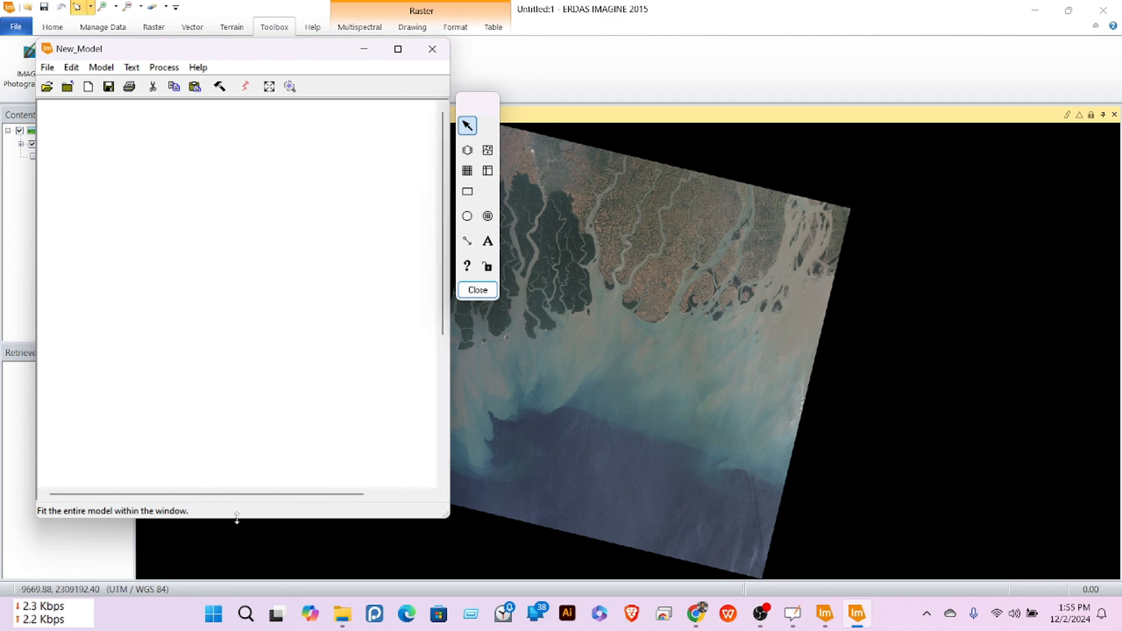
pyautogui.moveTo(238, 518); pyautogui.dragTo(237, 578)
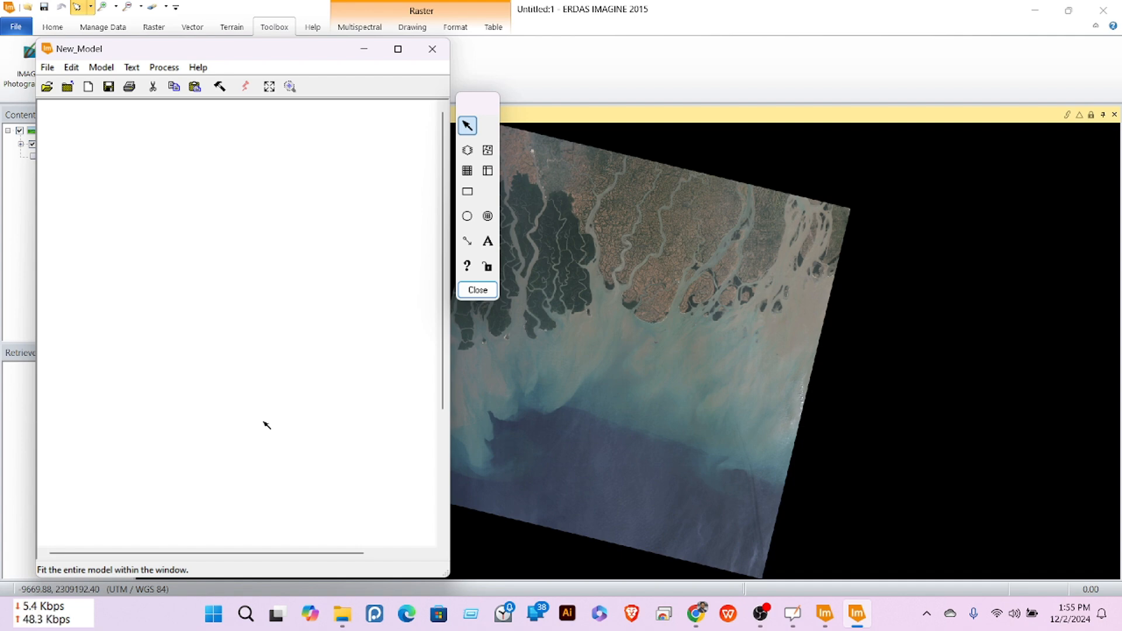
# Step: Add the title 'NDVI Model Landsat 8' at the top centre of the model canvas
pyautogui.click(488, 247)
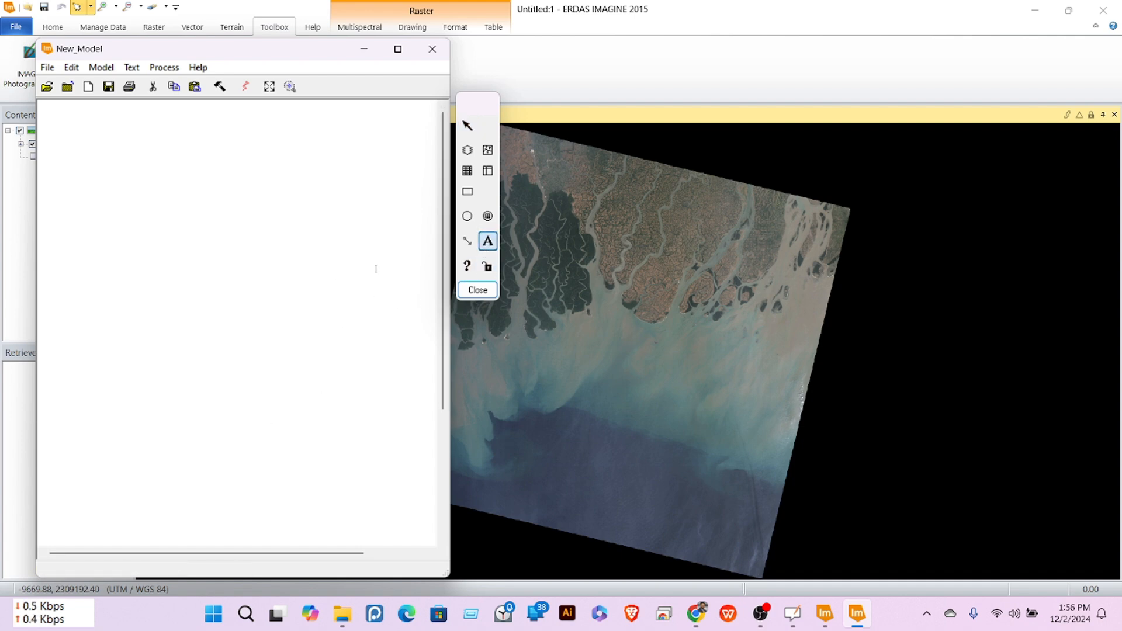
pyautogui.click(178, 139)
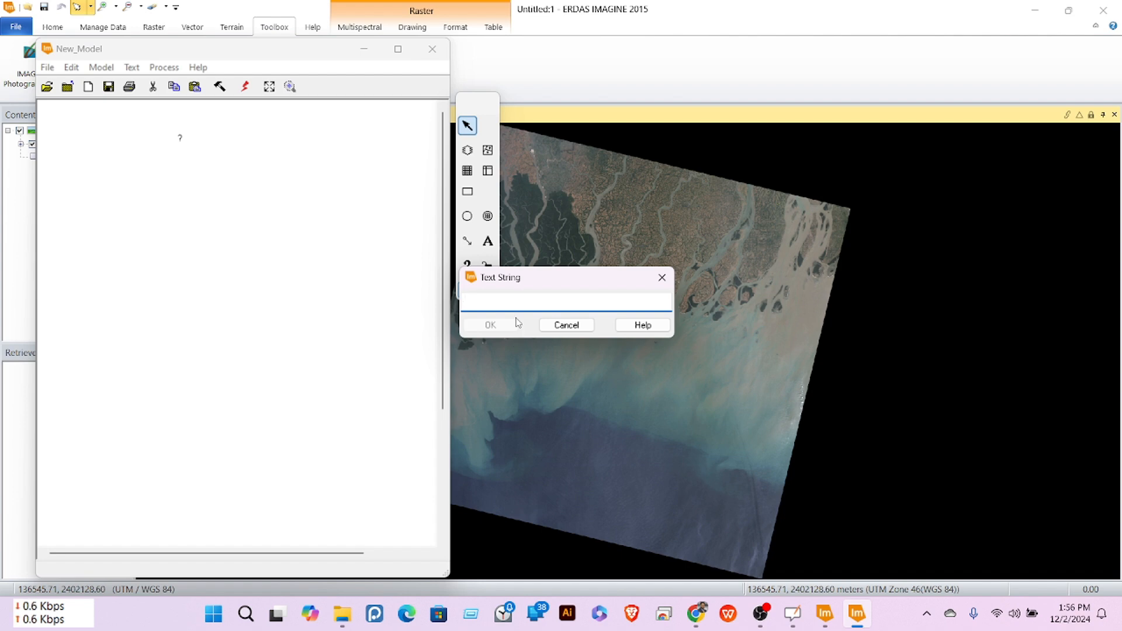
pyautogui.write('NDVI Model Landsat 8')
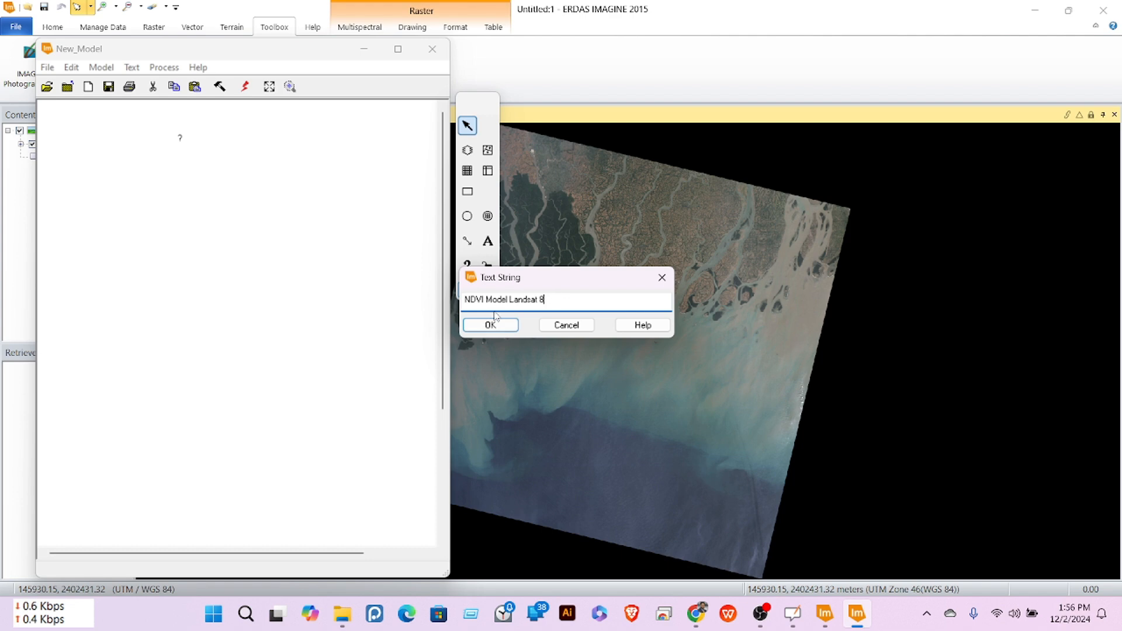
pyautogui.click(490, 324)
pyautogui.moveTo(187, 137); pyautogui.dragTo(229, 133)
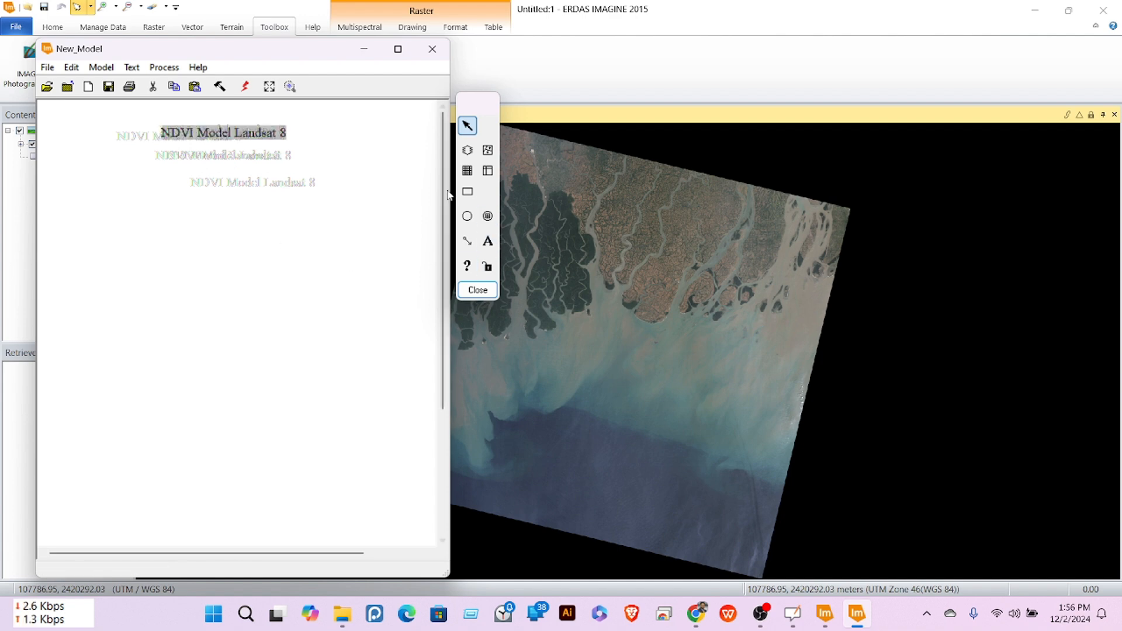
pyautogui.moveTo(450, 66)
pyautogui.mouseDown()
pyautogui.moveTo(461, 66)
pyautogui.moveTo(451, 66)
pyautogui.mouseUp()
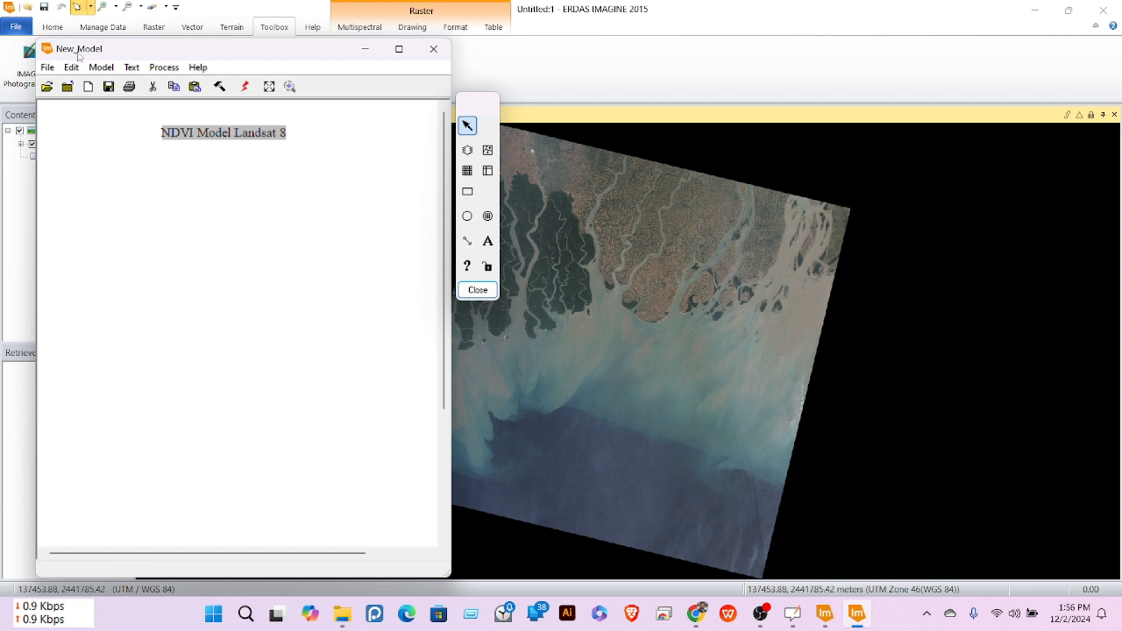
# Step: Place a raster object below the title and stretch the model window to full height
pyautogui.click(468, 151)
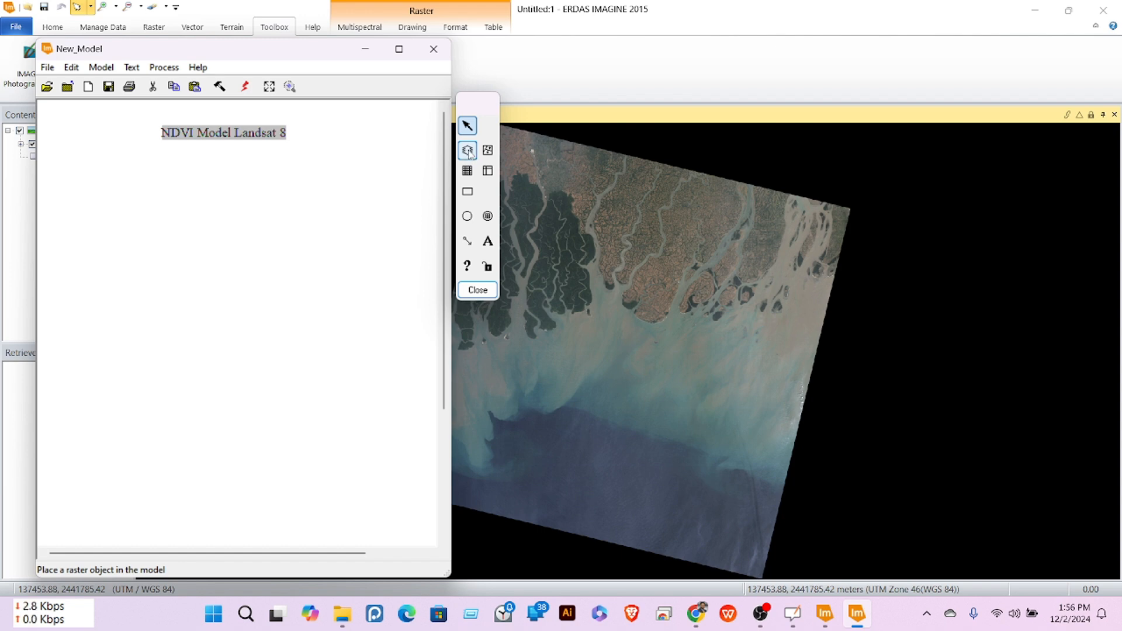
pyautogui.click(231, 169)
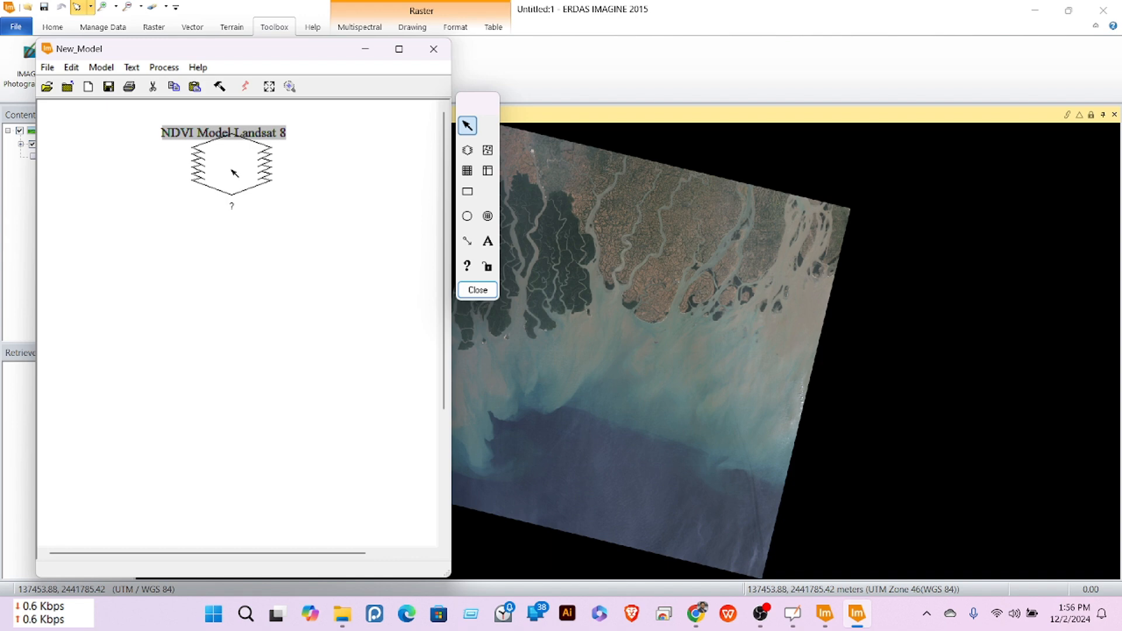
pyautogui.moveTo(235, 174); pyautogui.dragTo(231, 195)
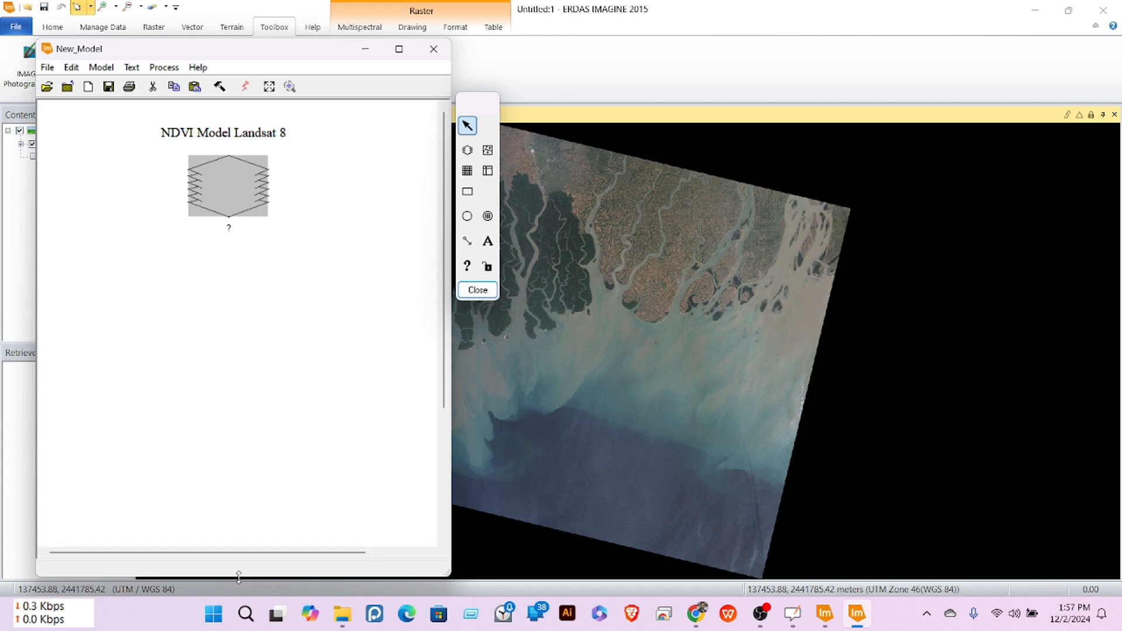
pyautogui.moveTo(238, 579); pyautogui.dragTo(238, 594)
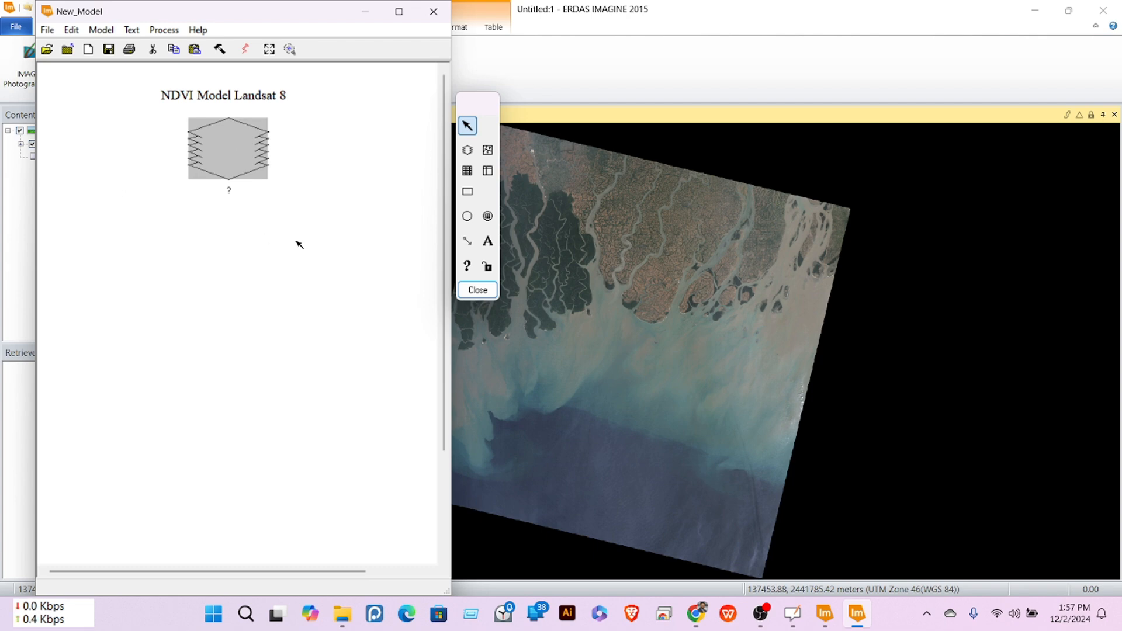
# Step: Place two function objects on the left and right of the canvas
pyautogui.click(467, 216)
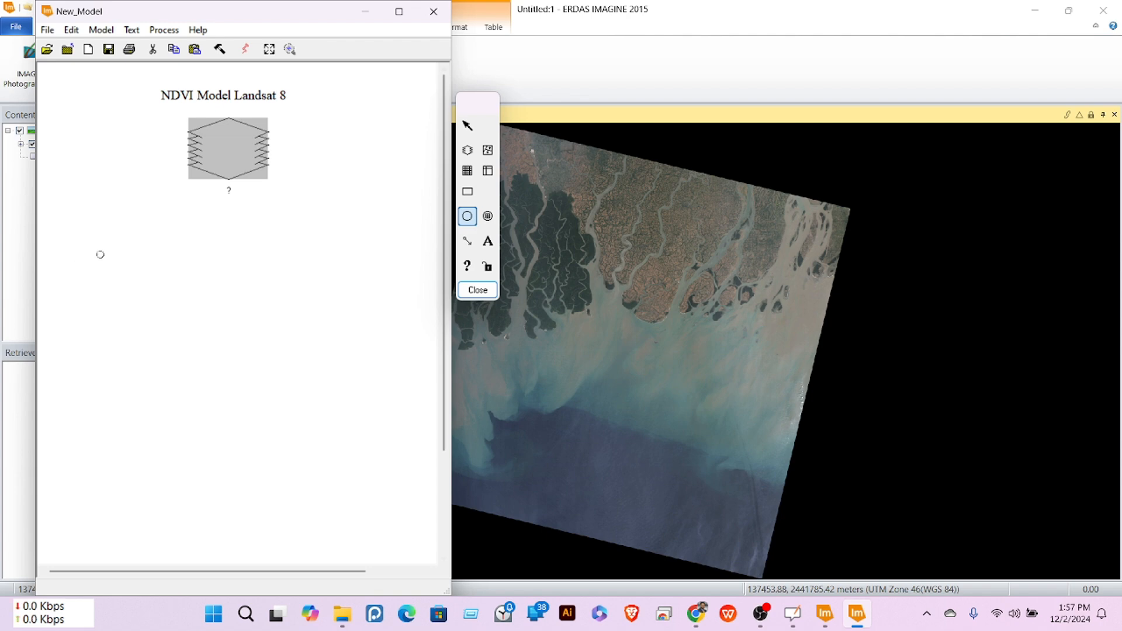
pyautogui.click(89, 243)
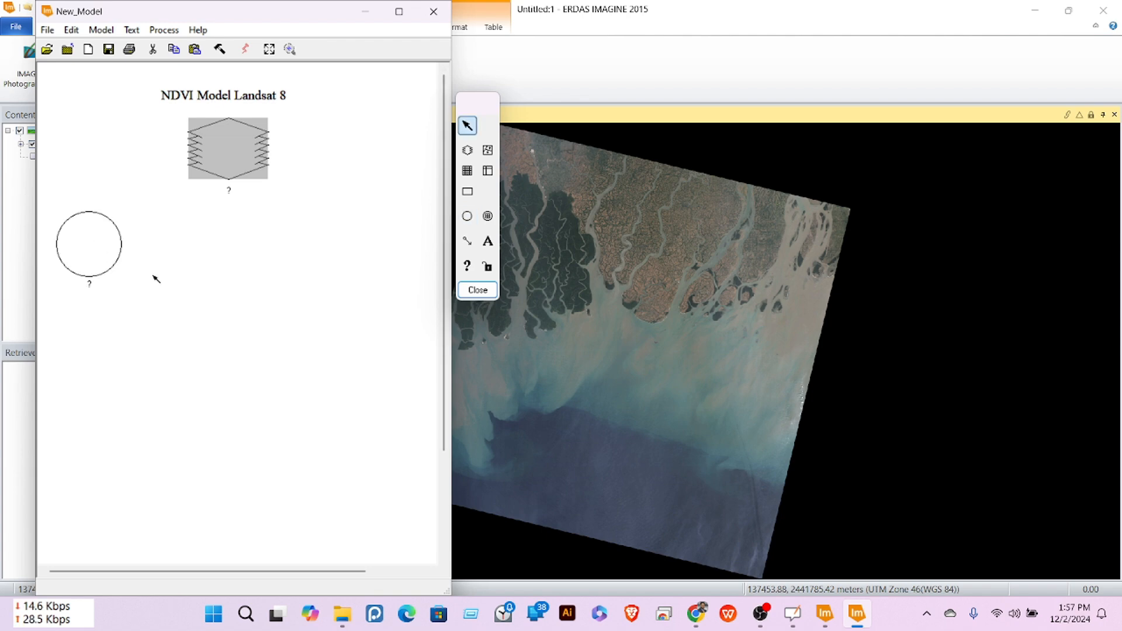
pyautogui.click(467, 217)
pyautogui.click(364, 247)
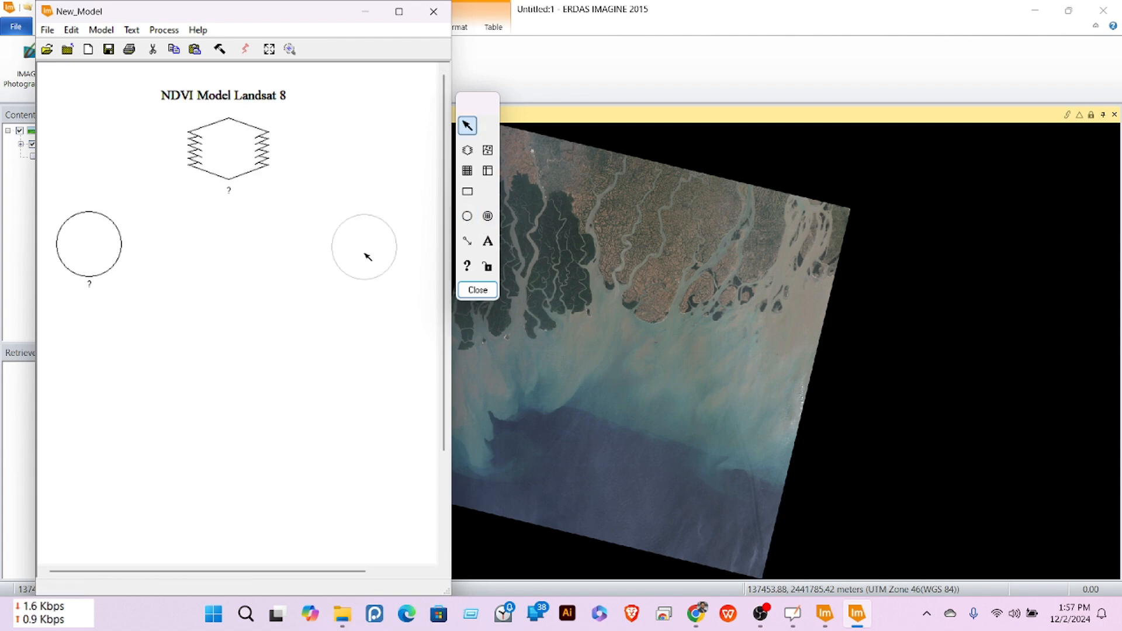
pyautogui.moveTo(367, 256); pyautogui.dragTo(366, 257)
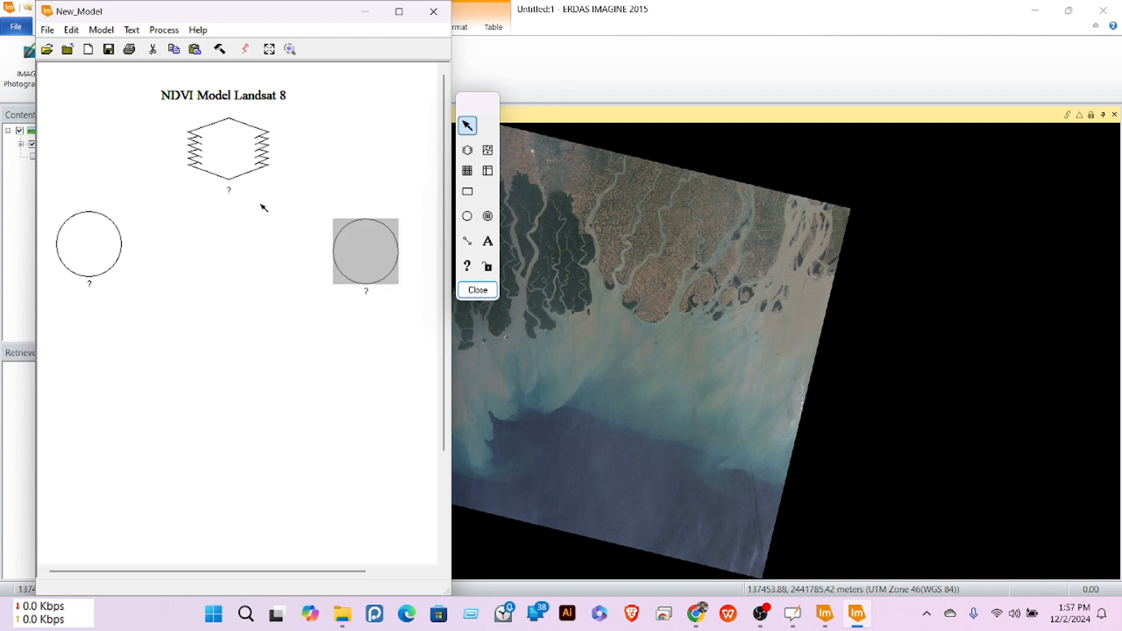
pyautogui.moveTo(232, 159); pyautogui.dragTo(239, 163)
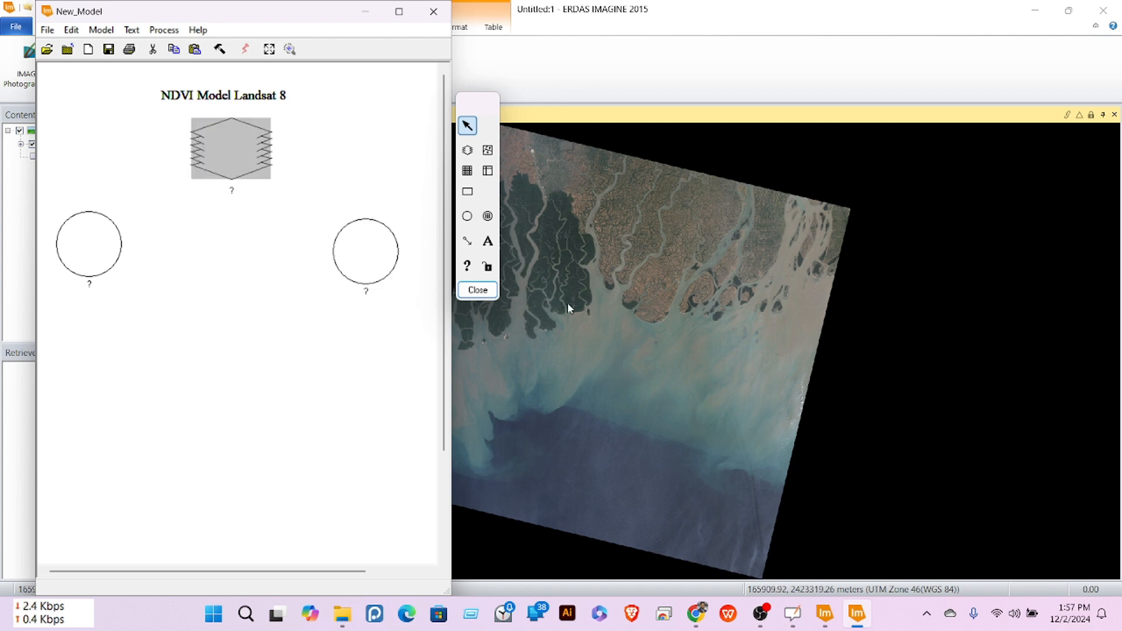
# Step: Place raster objects below the left and right functions
pyautogui.click(466, 150)
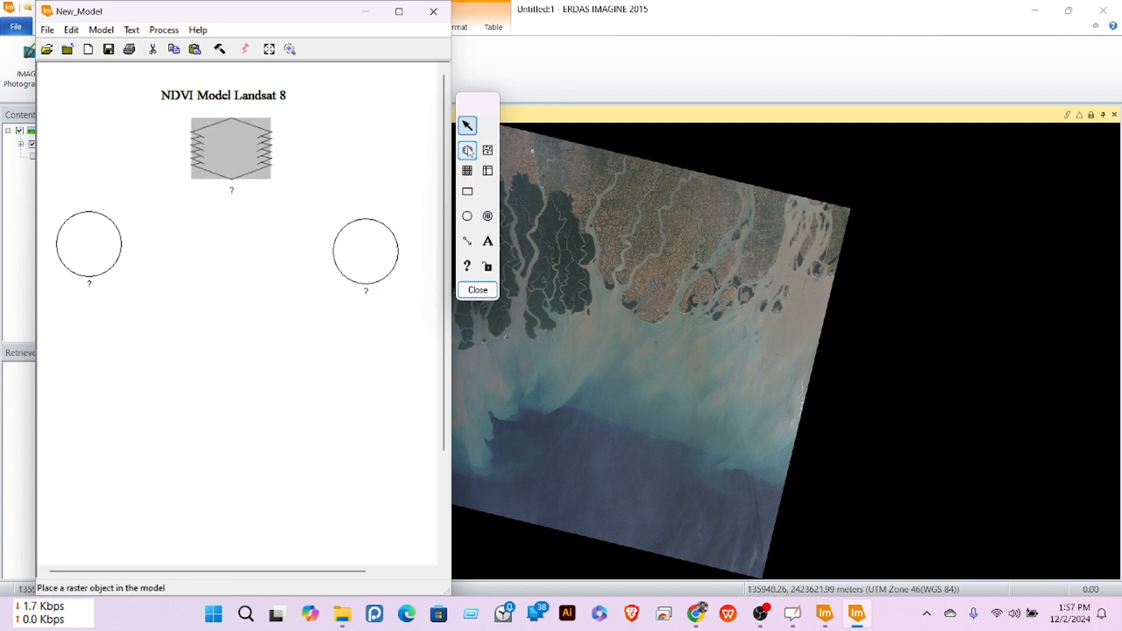
pyautogui.click(81, 354)
pyautogui.moveTo(84, 358); pyautogui.dragTo(89, 361)
pyautogui.click(466, 150)
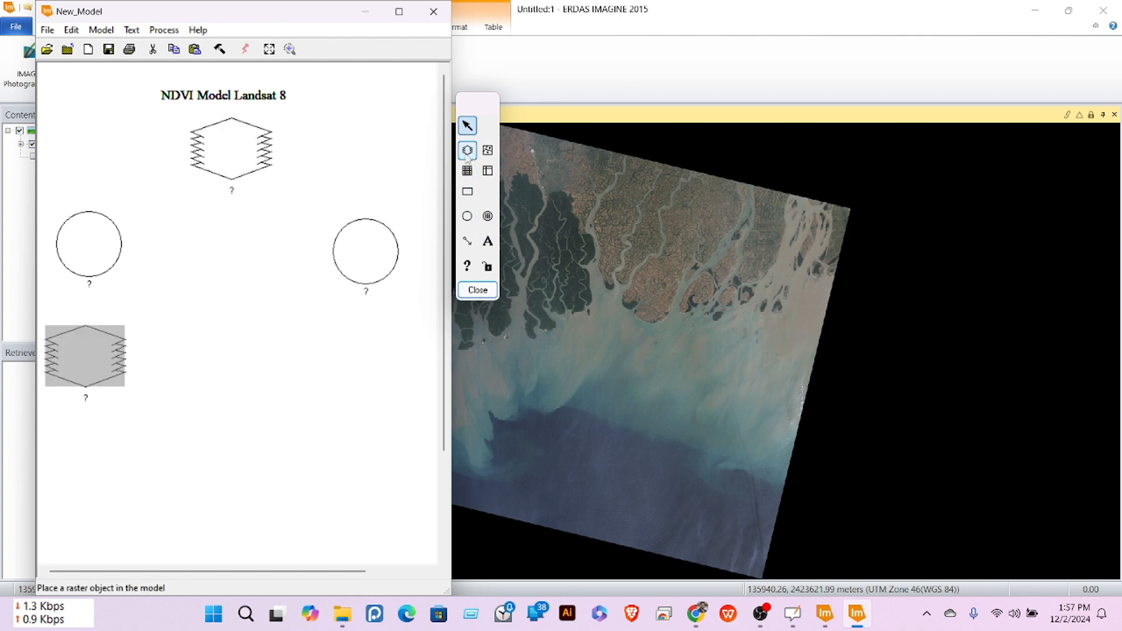
pyautogui.click(364, 350)
pyautogui.moveTo(366, 353); pyautogui.dragTo(367, 362)
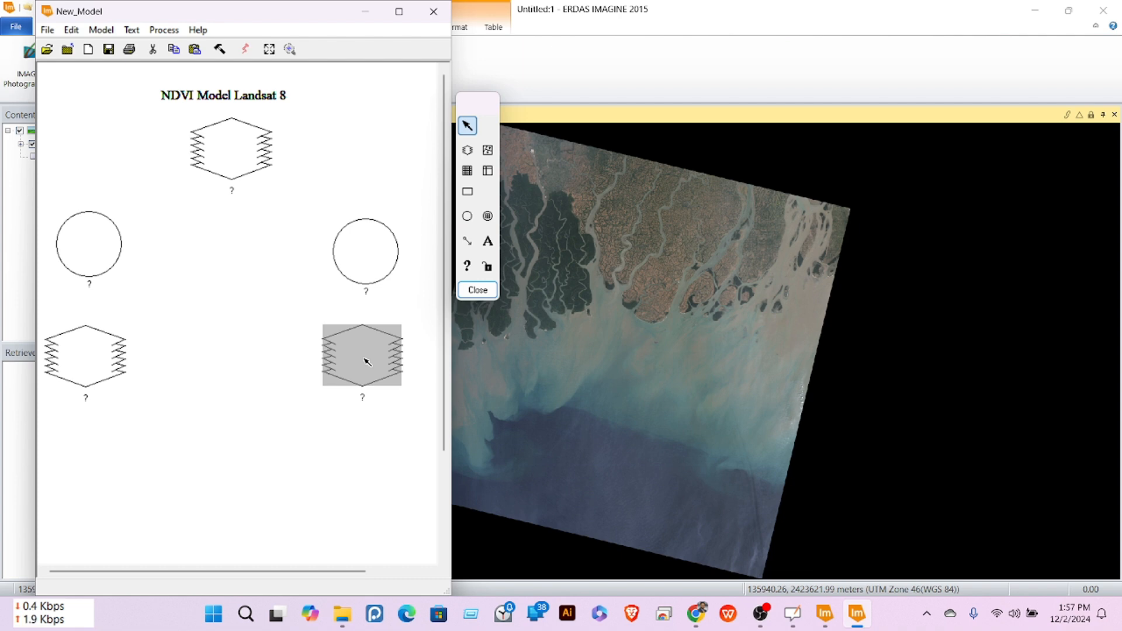
# Step: Add a centre function between the lower rasters and an output raster beneath it
pyautogui.click(467, 215)
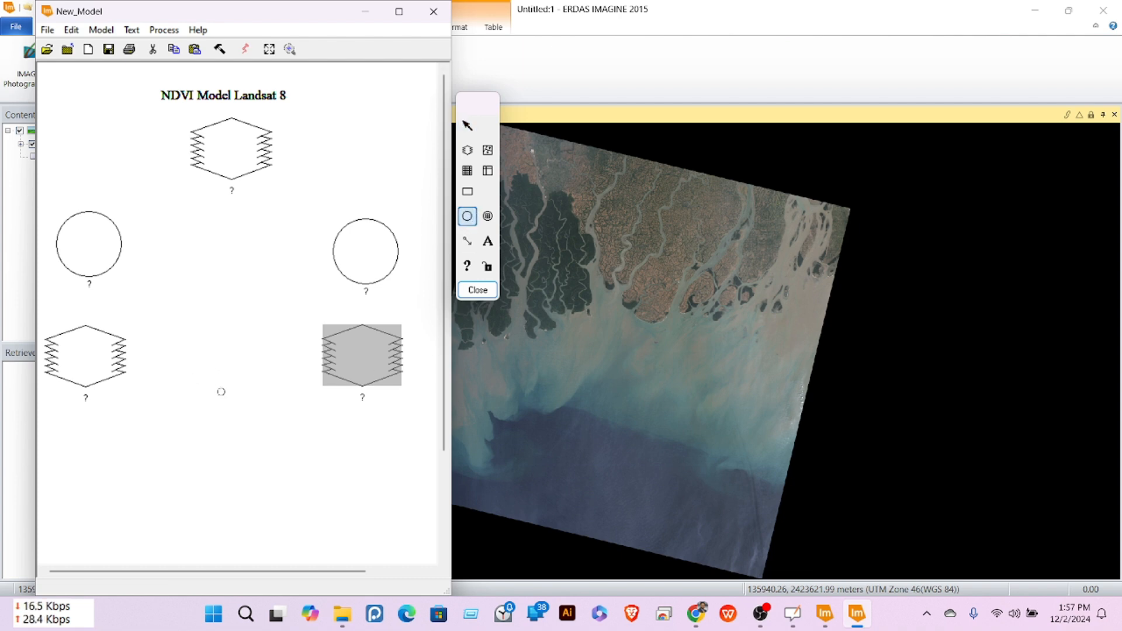
pyautogui.click(217, 389)
pyautogui.click(221, 395)
pyautogui.moveTo(217, 392); pyautogui.dragTo(235, 395)
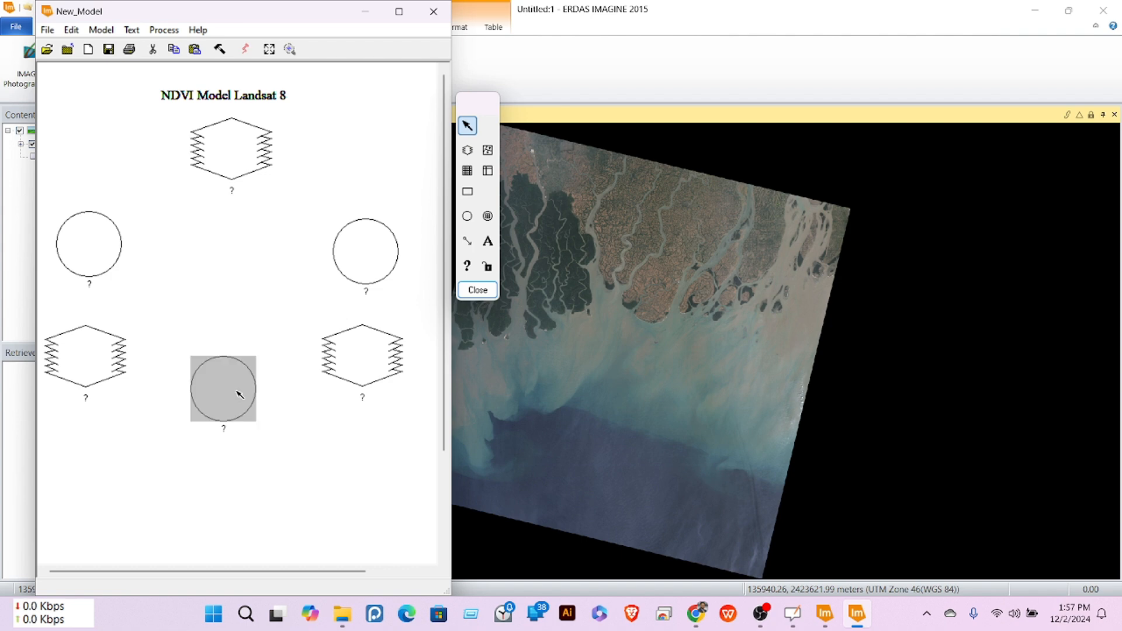
pyautogui.click(467, 150)
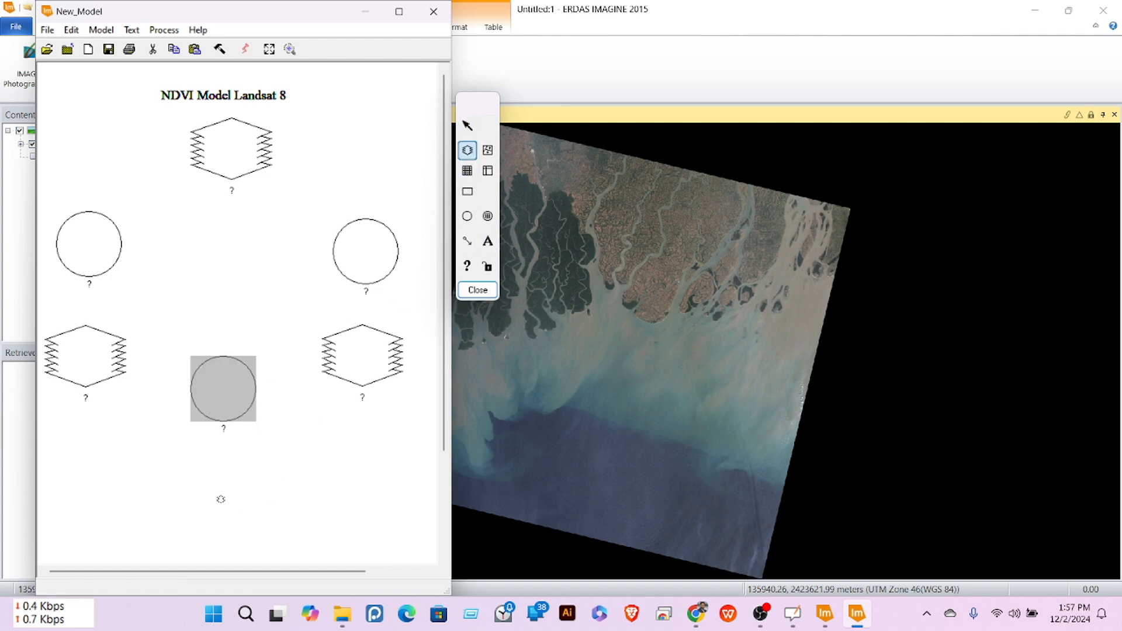
pyautogui.click(220, 499)
pyautogui.moveTo(227, 503); pyautogui.dragTo(228, 506)
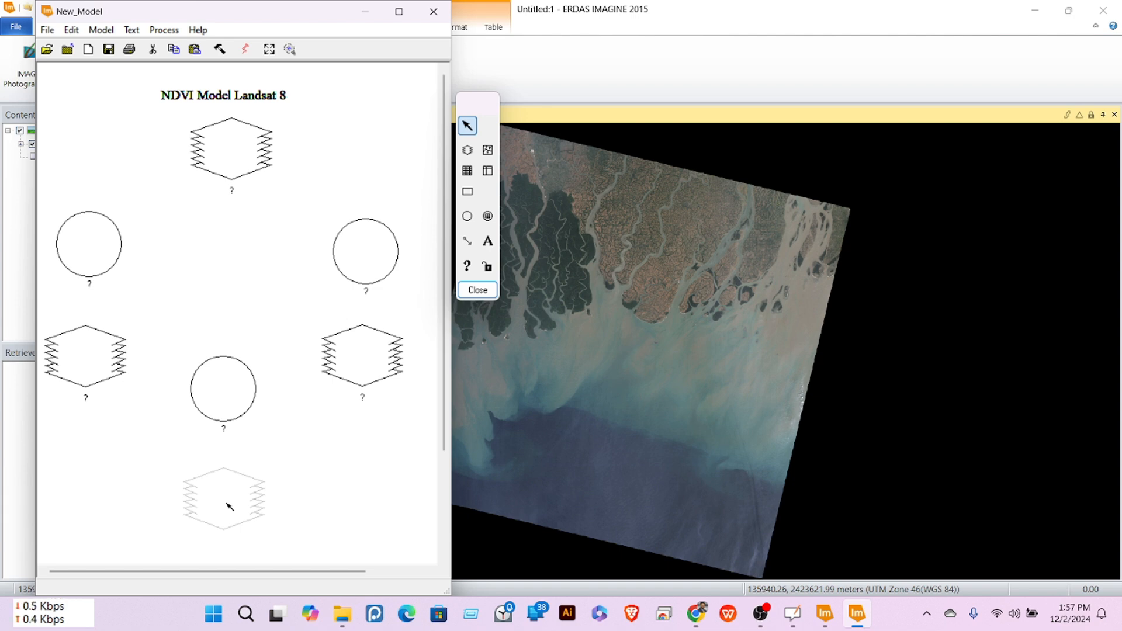
pyautogui.moveTo(228, 506); pyautogui.dragTo(228, 506)
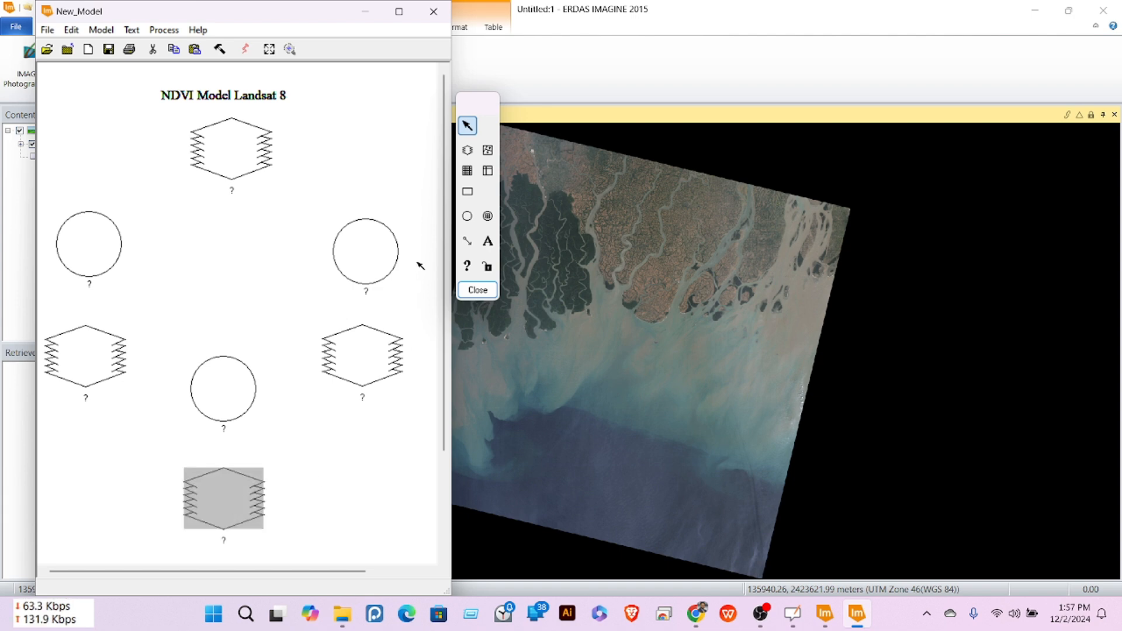
# Step: Connect the top raster to both functions and each function to the raster below it
pyautogui.click(467, 242)
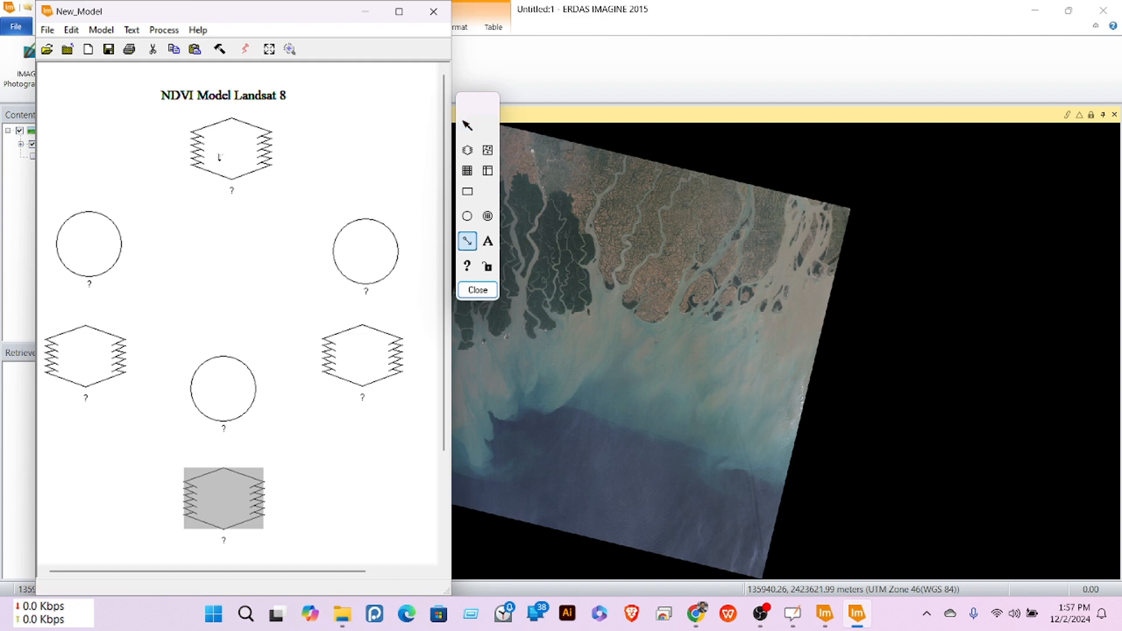
pyautogui.moveTo(220, 156); pyautogui.dragTo(89, 241)
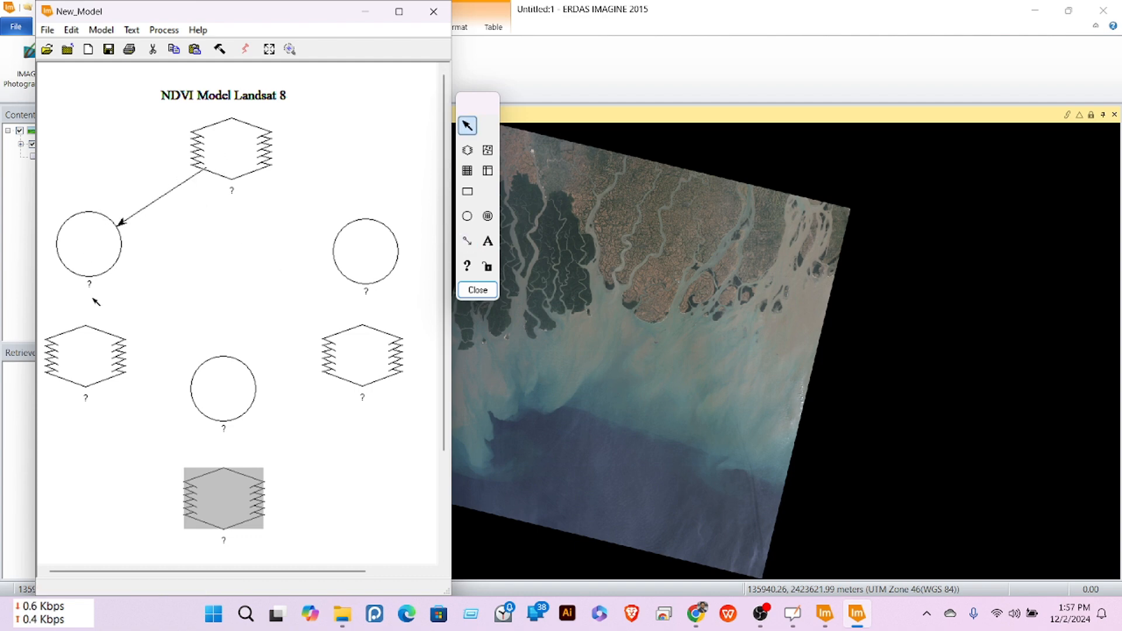
pyautogui.click(467, 241)
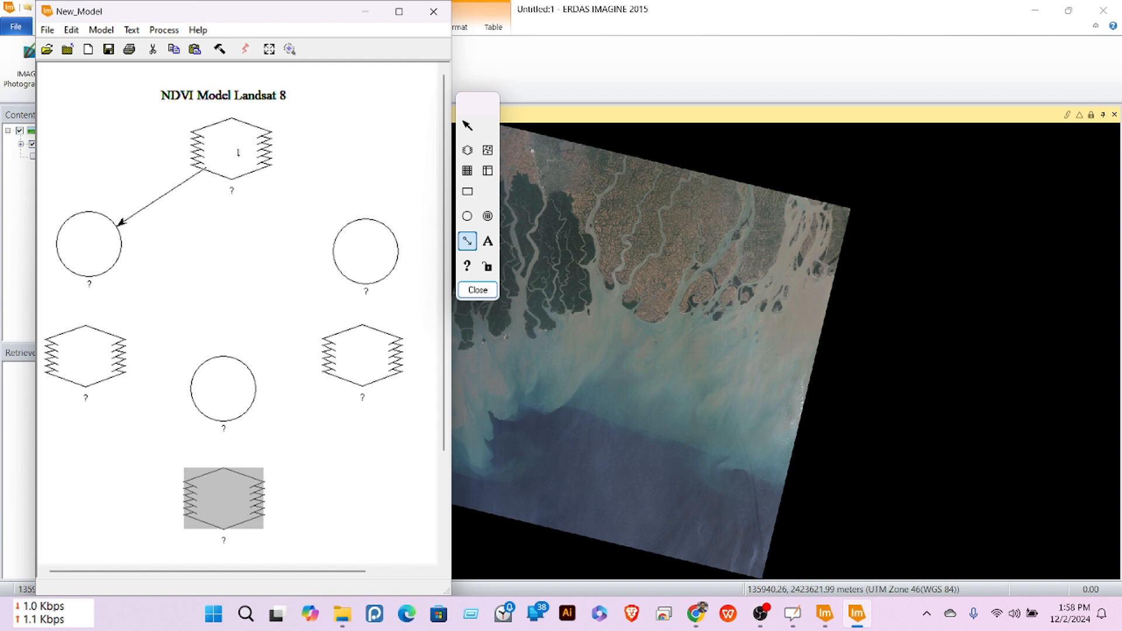
pyautogui.moveTo(245, 164)
pyautogui.mouseDown()
pyautogui.moveTo(286, 210)
pyautogui.moveTo(370, 250)
pyautogui.mouseUp()
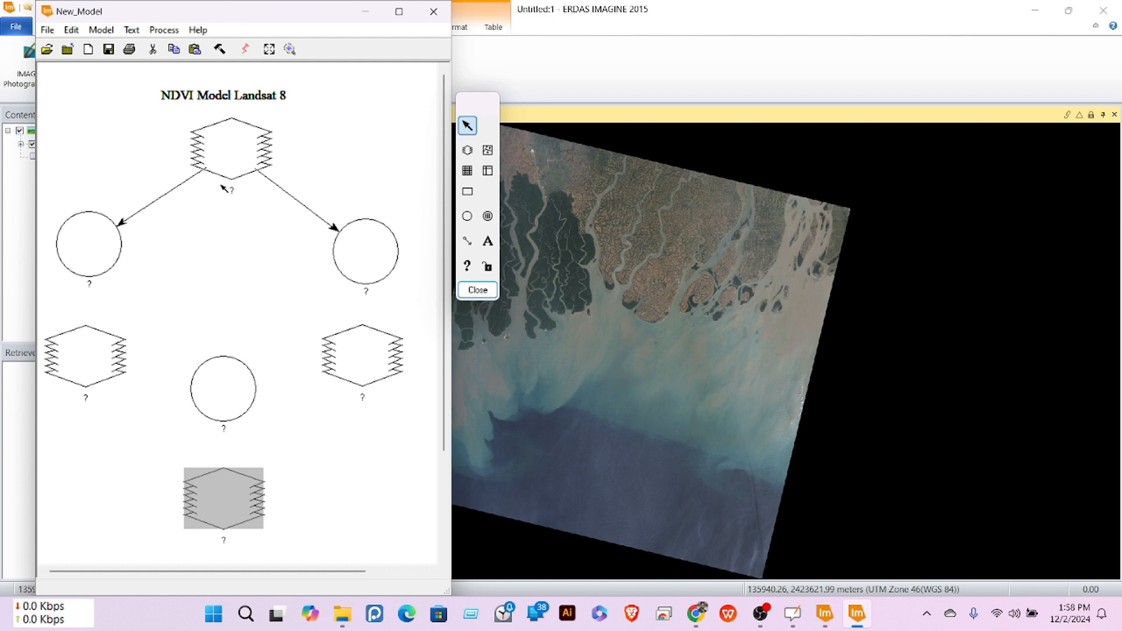
pyautogui.click(469, 243)
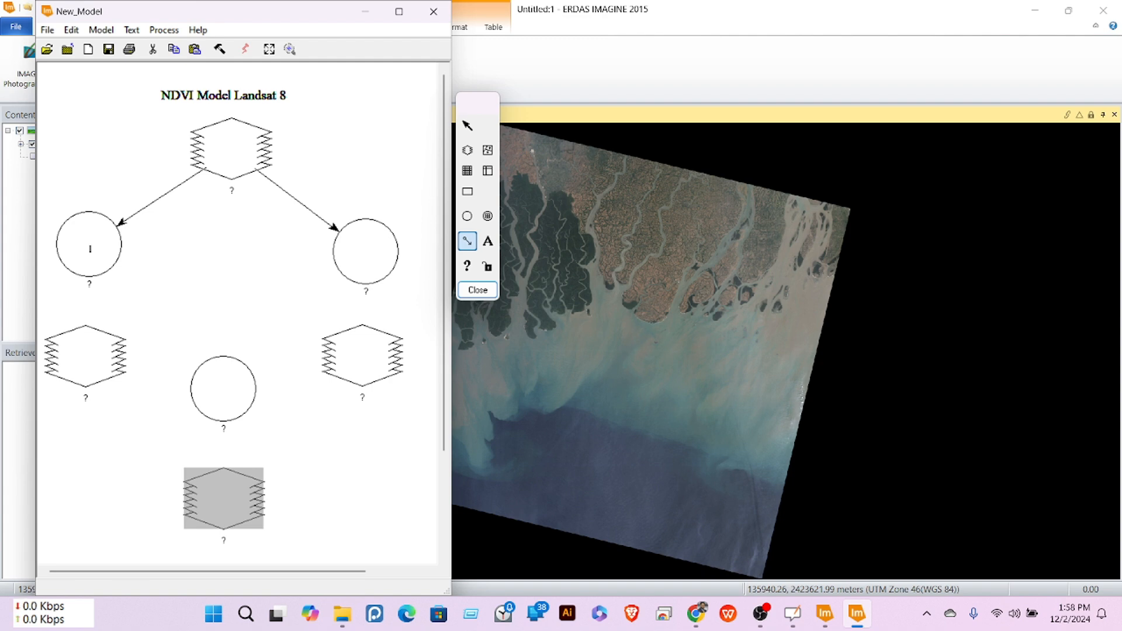
pyautogui.moveTo(90, 272); pyautogui.dragTo(88, 348)
pyautogui.moveTo(88, 353); pyautogui.dragTo(88, 355)
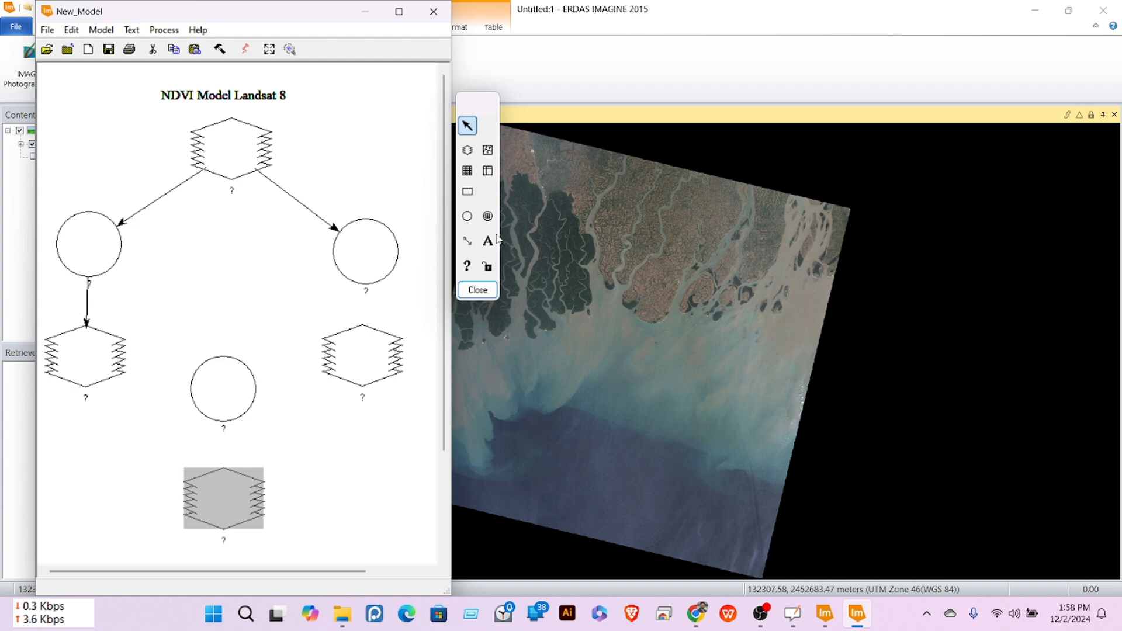
pyautogui.click(465, 244)
pyautogui.moveTo(366, 251); pyautogui.dragTo(363, 353)
# Step: Connect both lower rasters to the centre function and the centre function to the output raster
pyautogui.click(465, 241)
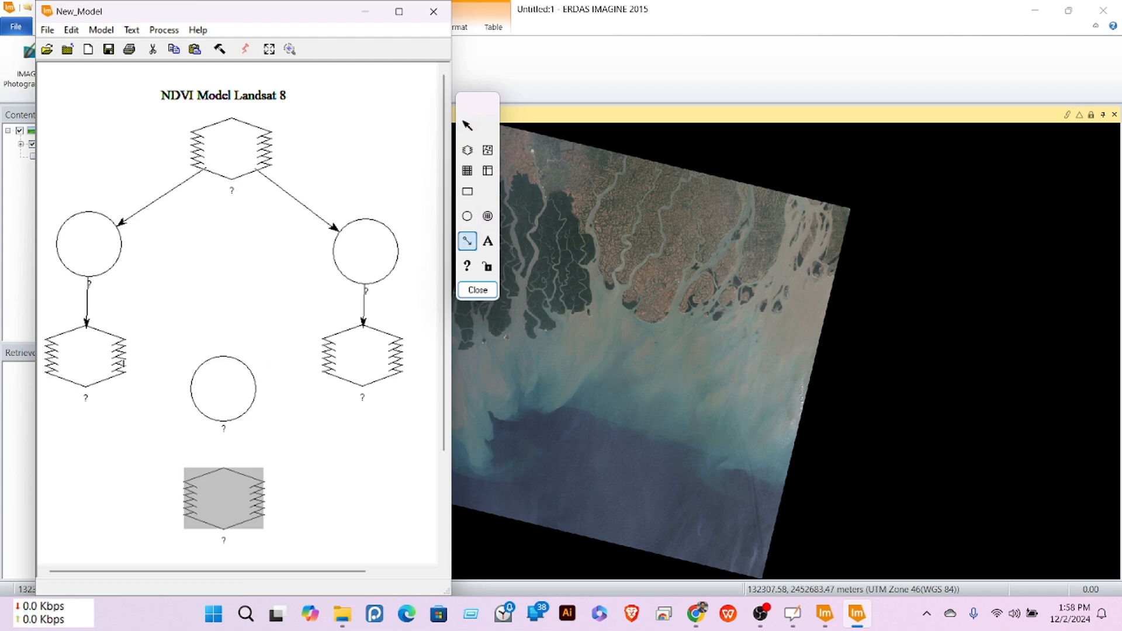
pyautogui.moveTo(57, 345); pyautogui.dragTo(222, 385)
pyautogui.click(467, 241)
pyautogui.moveTo(362, 351); pyautogui.dragTo(225, 387)
pyautogui.click(467, 241)
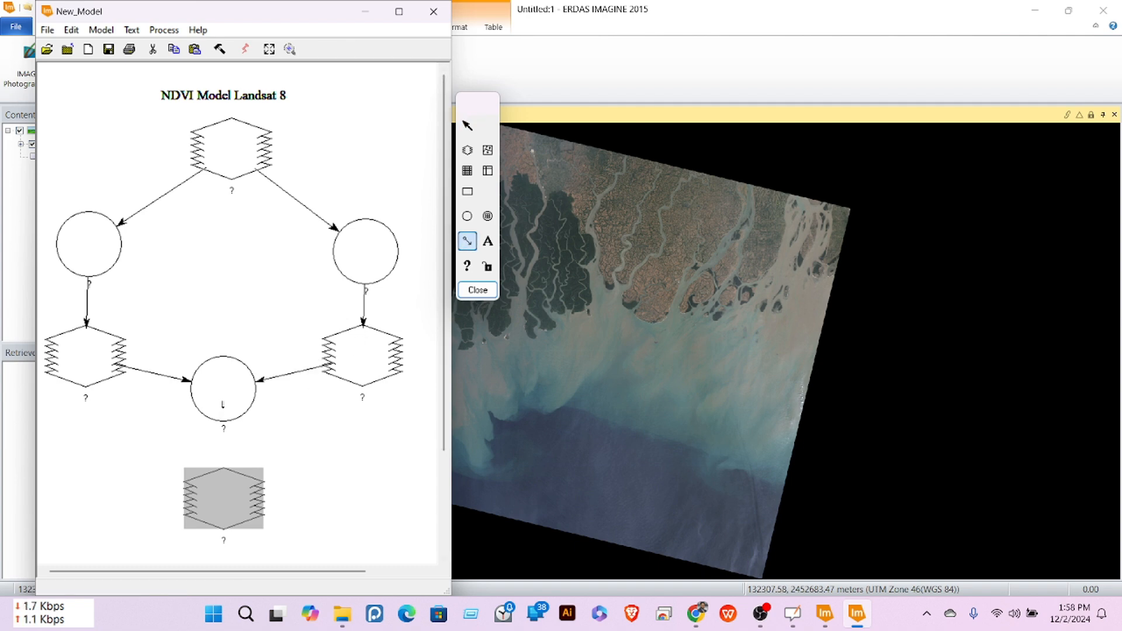
pyautogui.moveTo(218, 485); pyautogui.dragTo(224, 493)
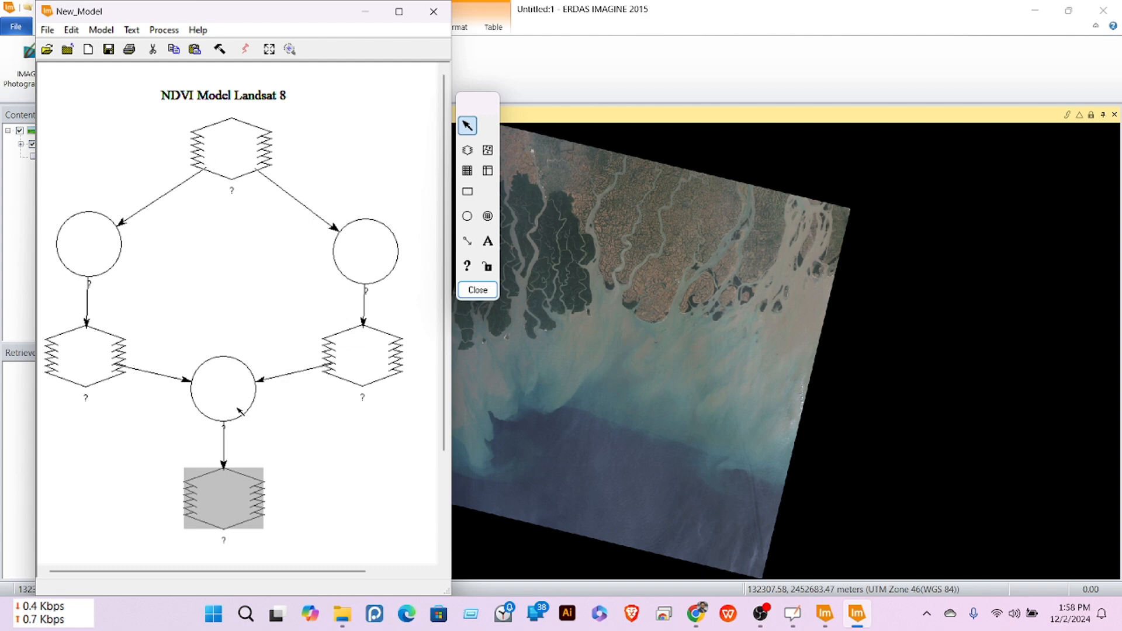
# Step: Open the top input raster's settings and browse for its input file
pyautogui.doubleClick(230, 157)
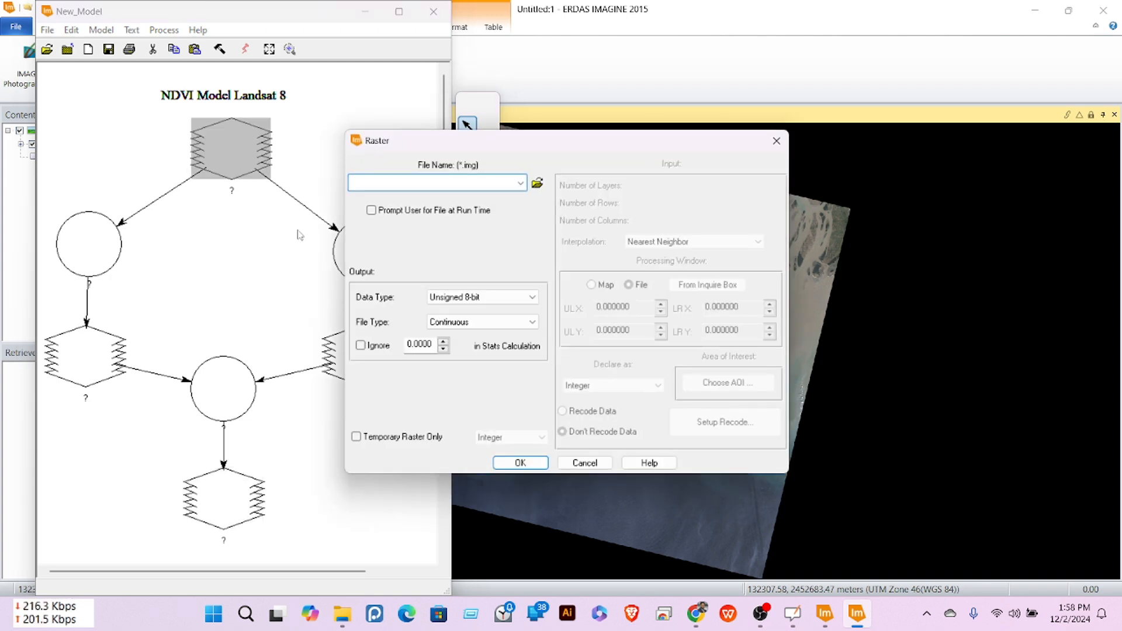
pyautogui.click(519, 183)
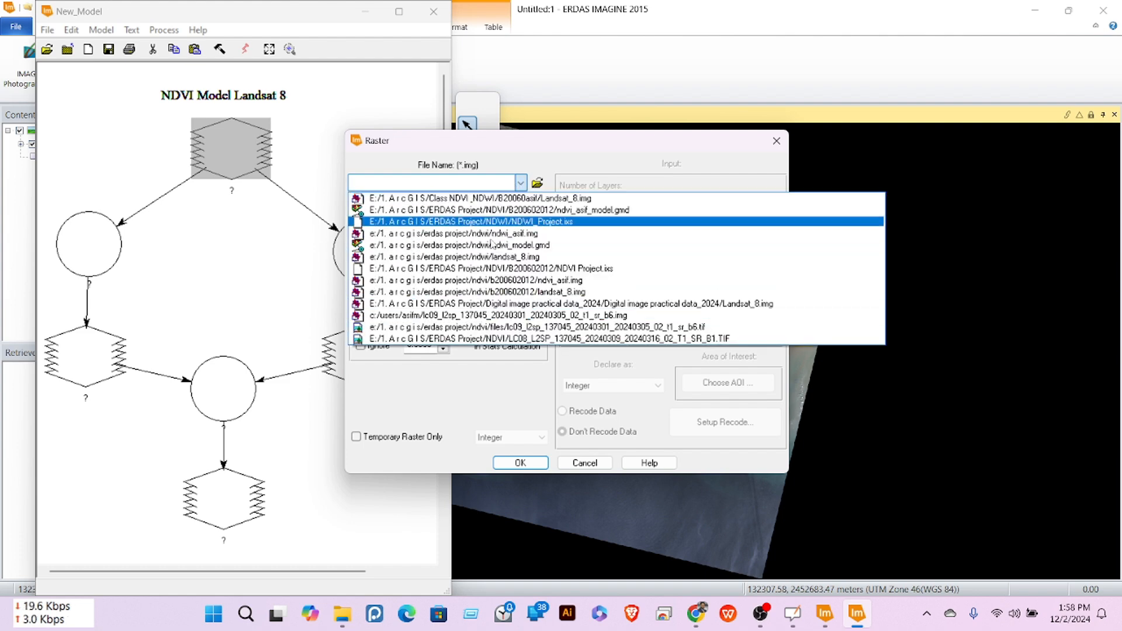
pyautogui.click(528, 159)
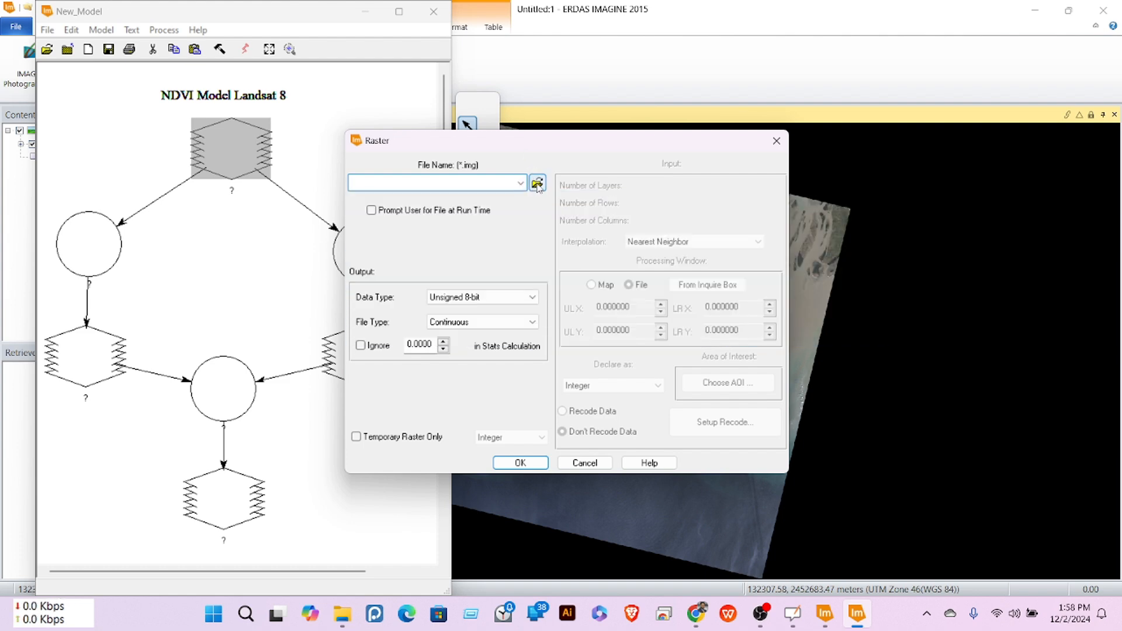
pyautogui.click(536, 183)
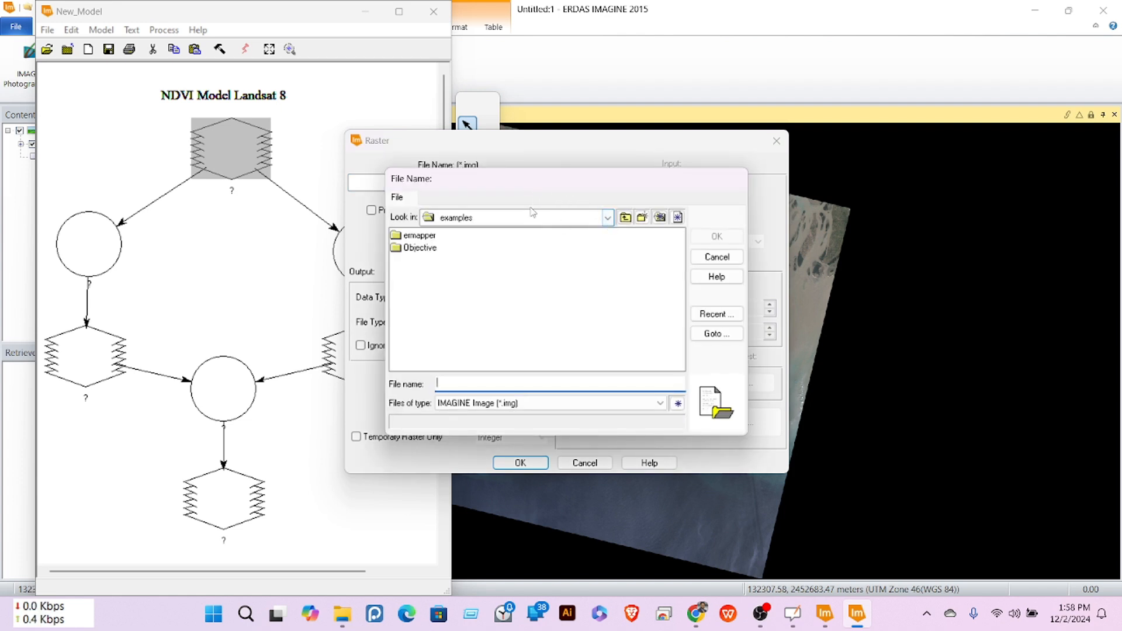
# Step: Navigate the E: drive into 1. ArcGIS > ERDAS Project > Digital image practical data_2024
pyautogui.click(608, 218)
pyautogui.click(488, 313)
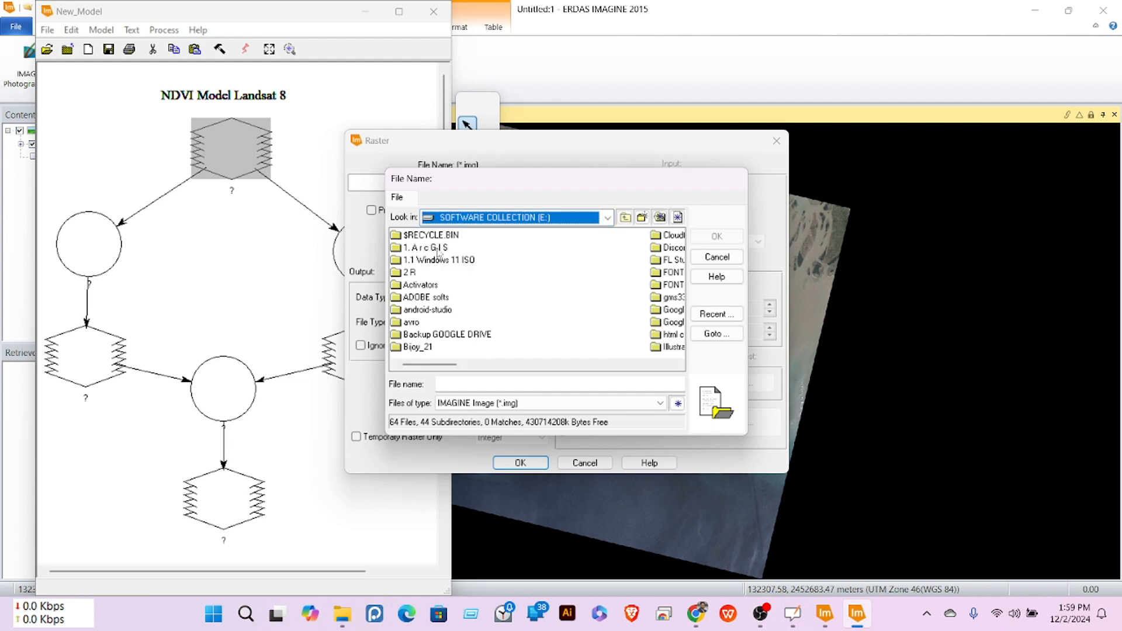
pyautogui.doubleClick(435, 250)
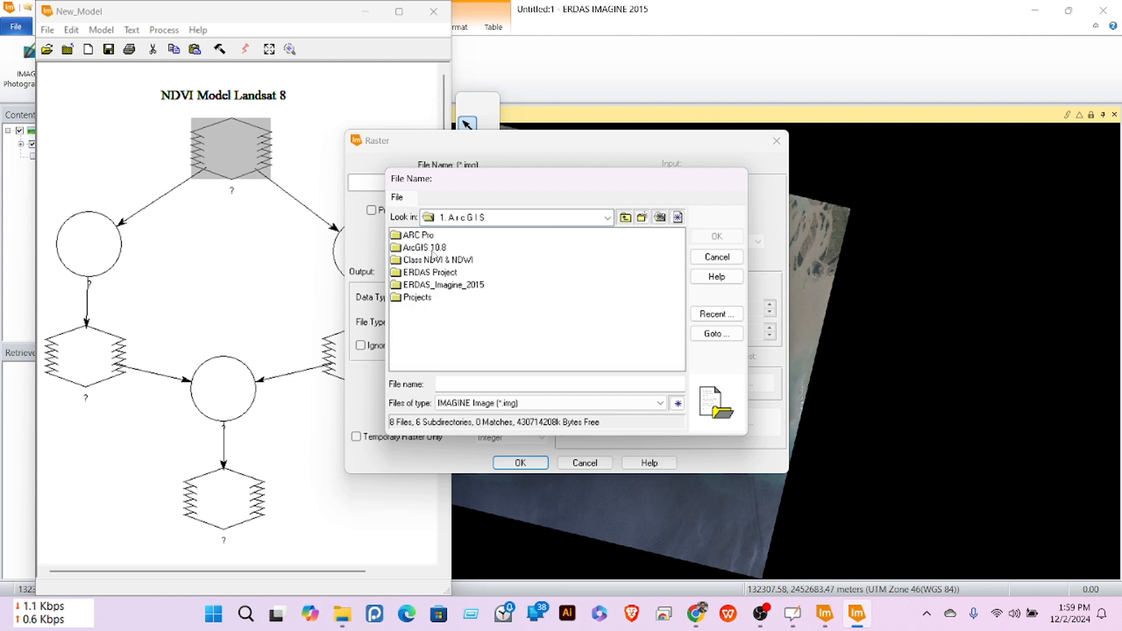
pyautogui.doubleClick(434, 272)
pyautogui.doubleClick(444, 236)
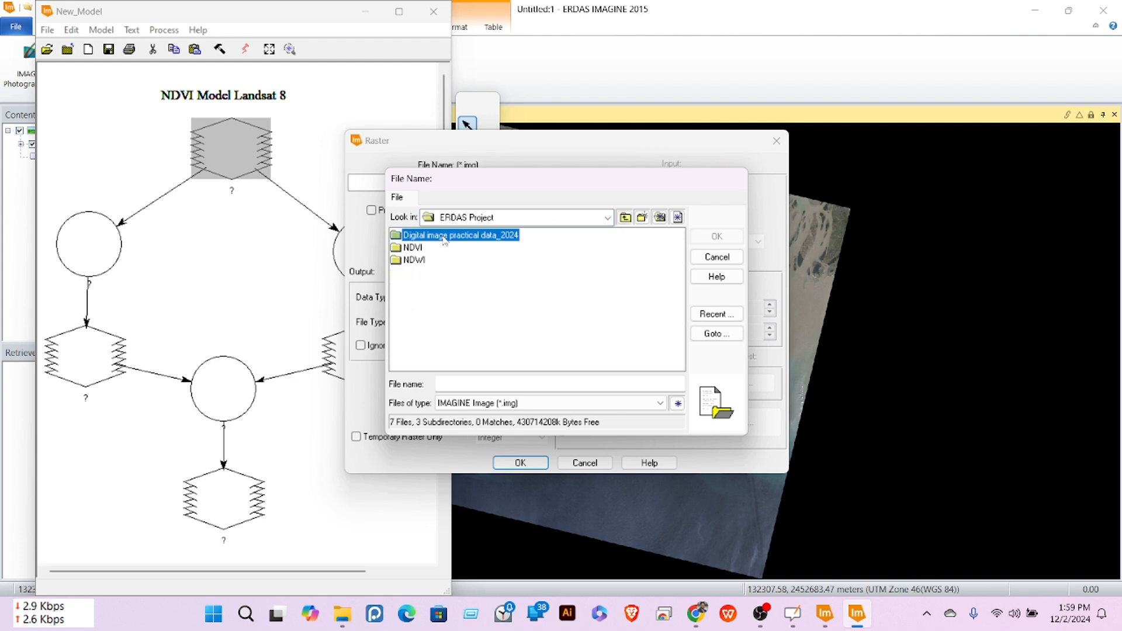
pyautogui.doubleClick(444, 236)
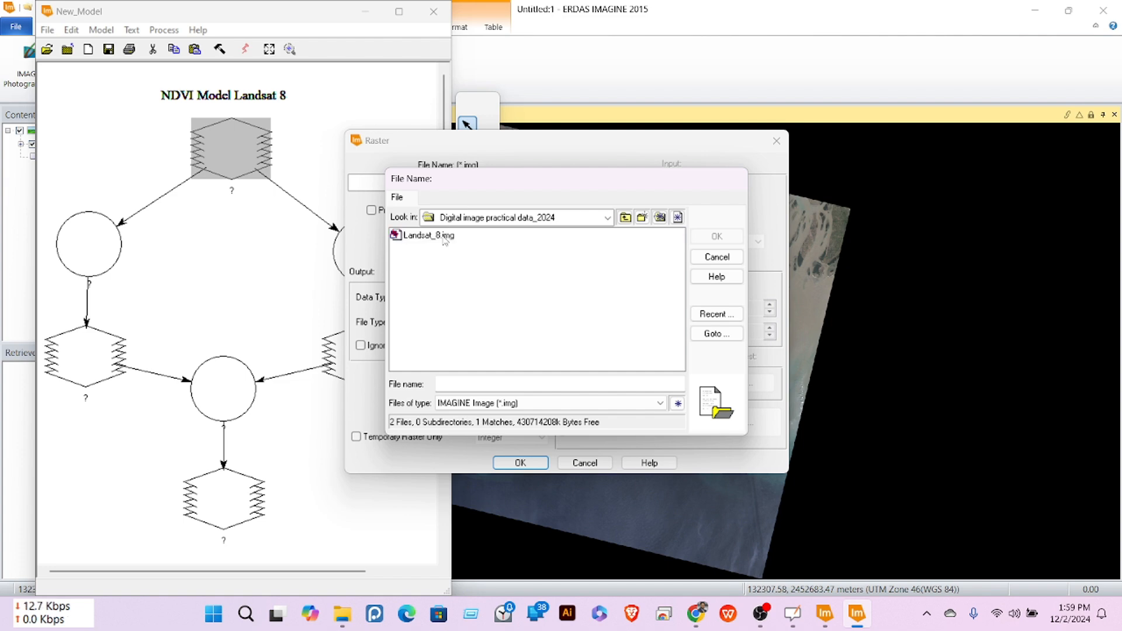
pyautogui.click(624, 217)
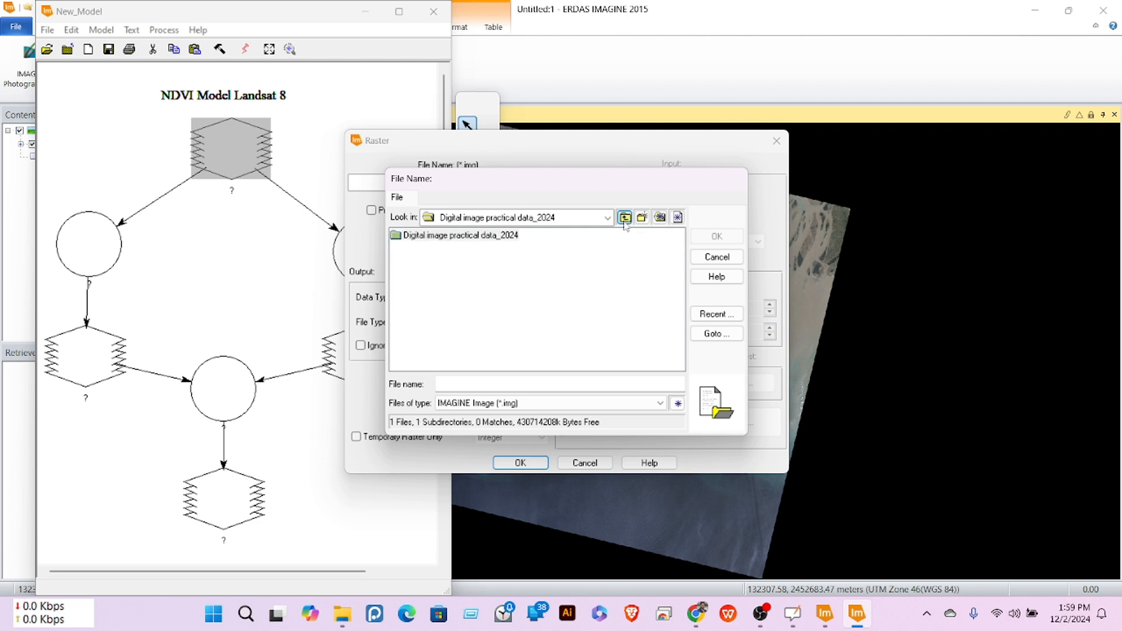
pyautogui.click(624, 217)
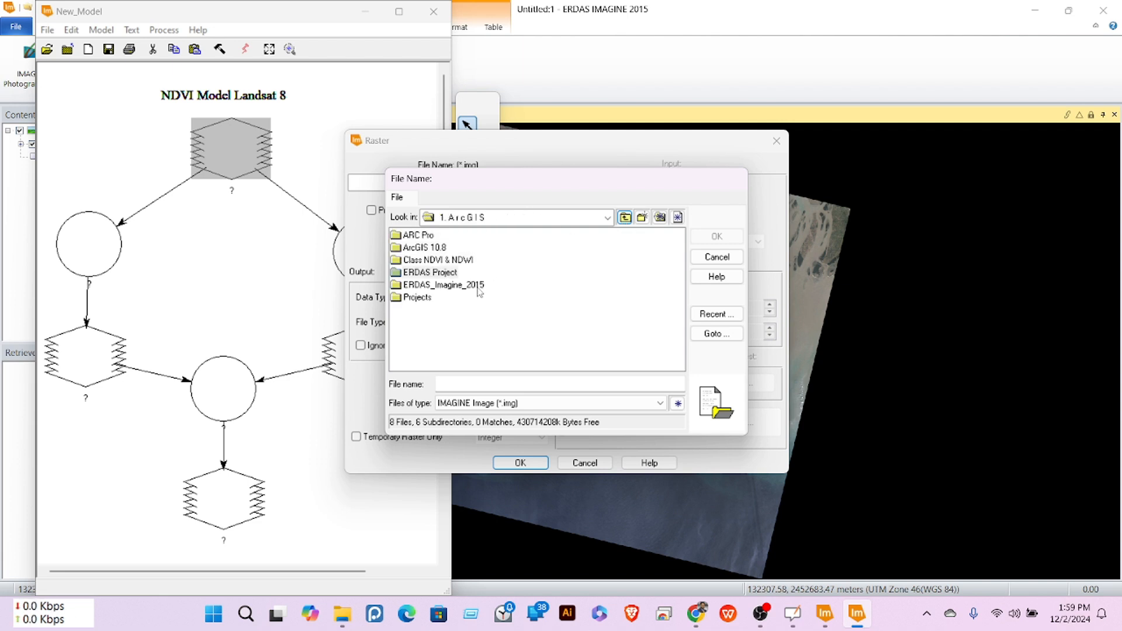
pyautogui.doubleClick(433, 261)
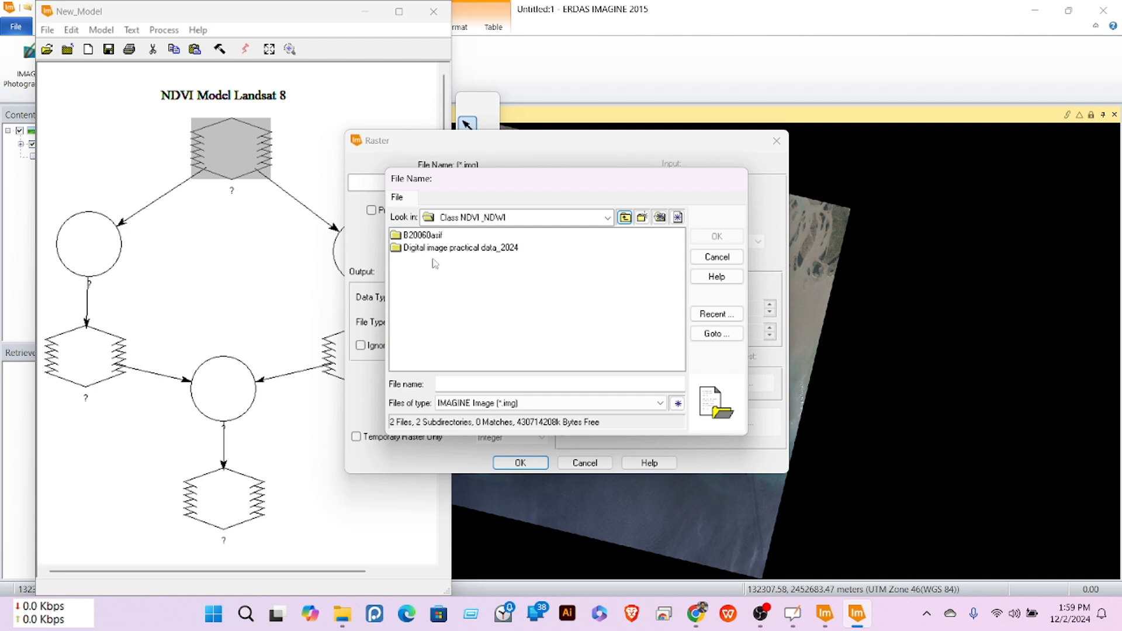
pyautogui.doubleClick(425, 236)
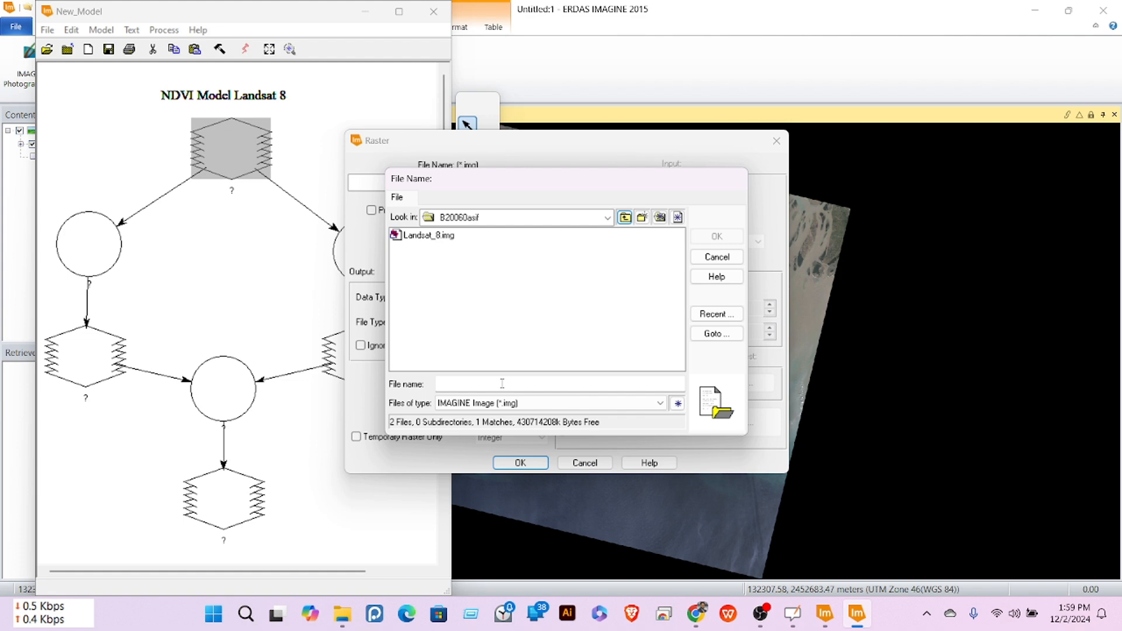
pyautogui.click(417, 235)
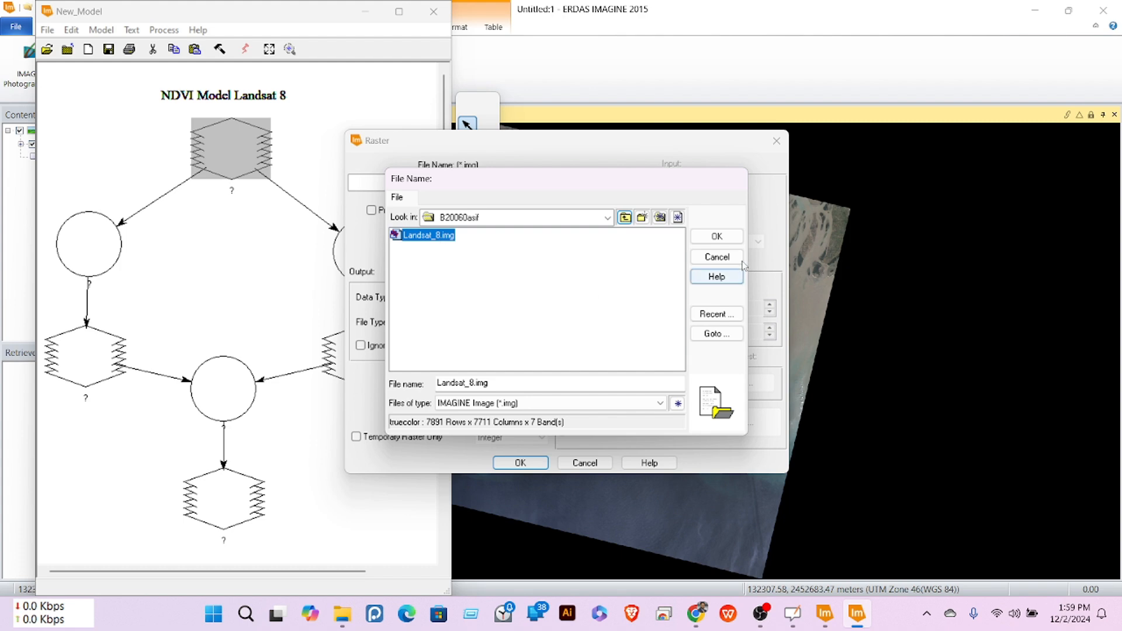
# Step: Assign Landsat_8.img to the top input raster node, now labelled n2_landsat_8
pyautogui.click(717, 237)
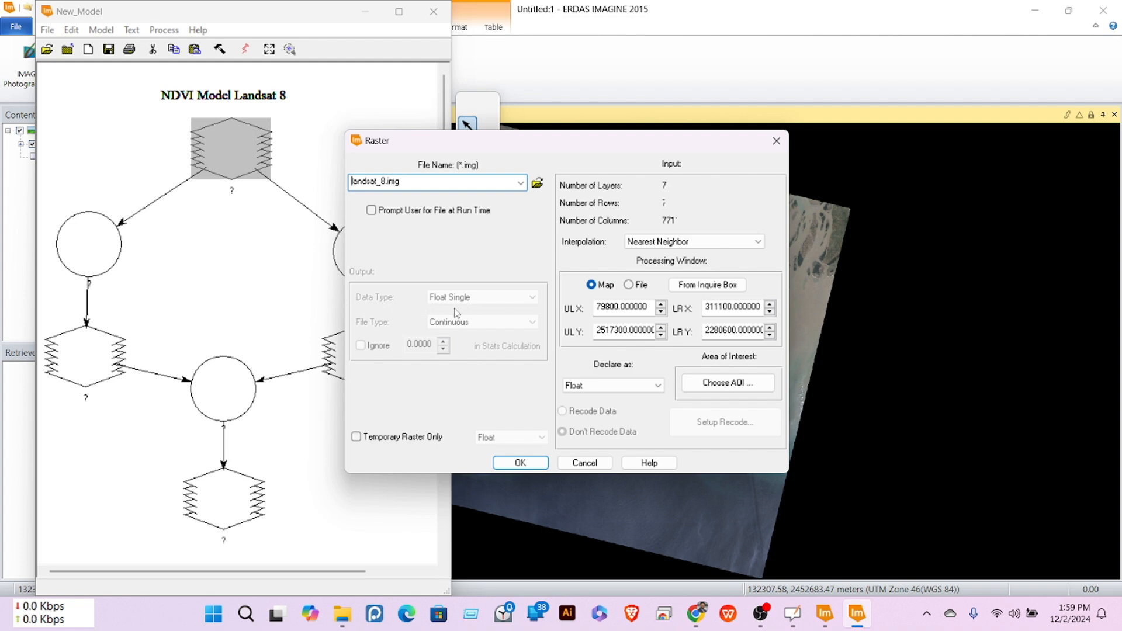
pyautogui.click(519, 462)
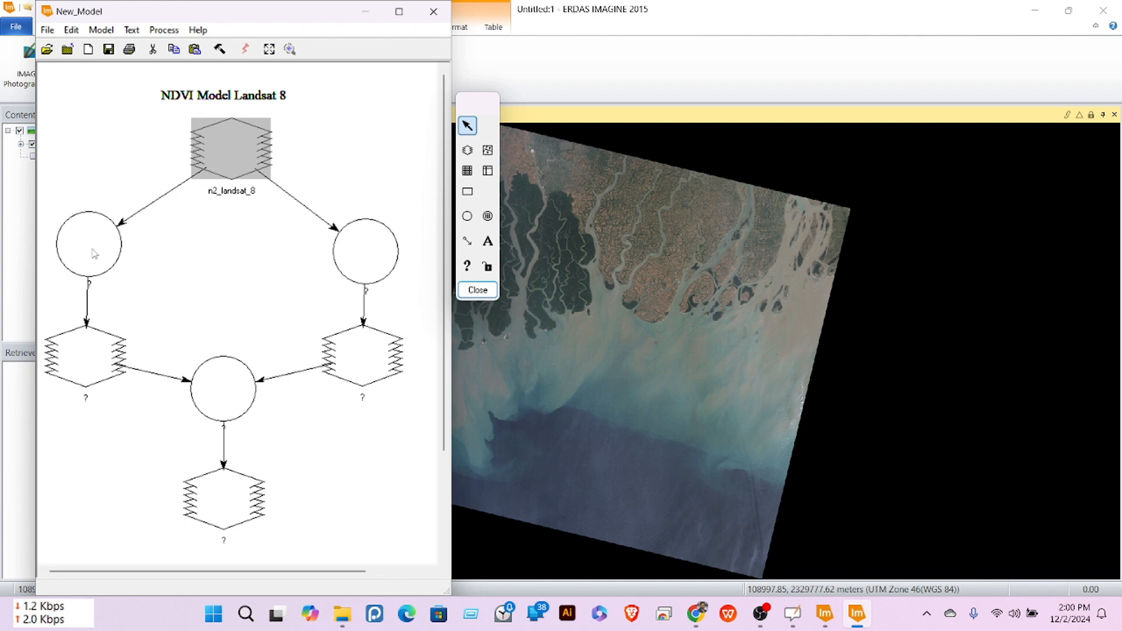
# Step: Set the left function to $n2_landsat_8(5) - $n2_landsat_8(4)
pyautogui.doubleClick(94, 252)
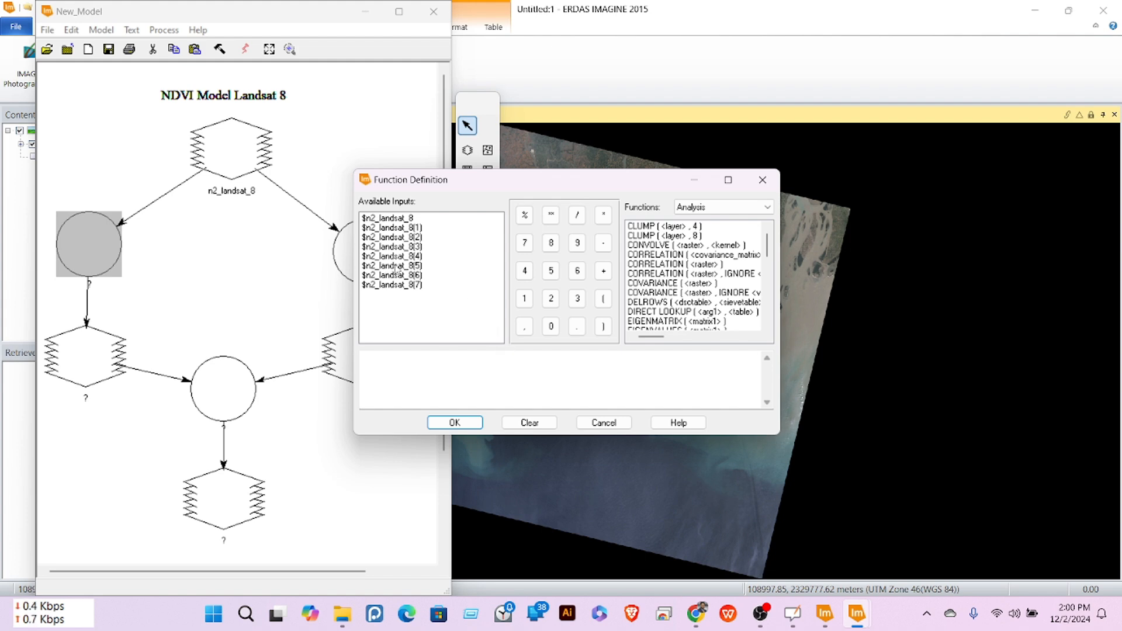
pyautogui.click(421, 266)
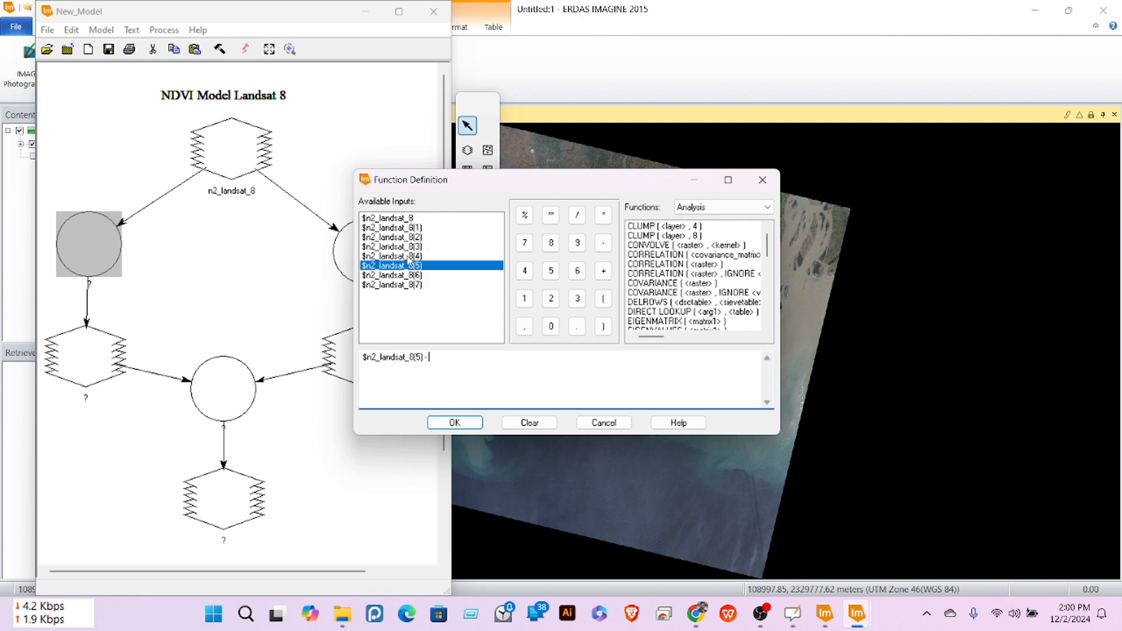
pyautogui.click(409, 257)
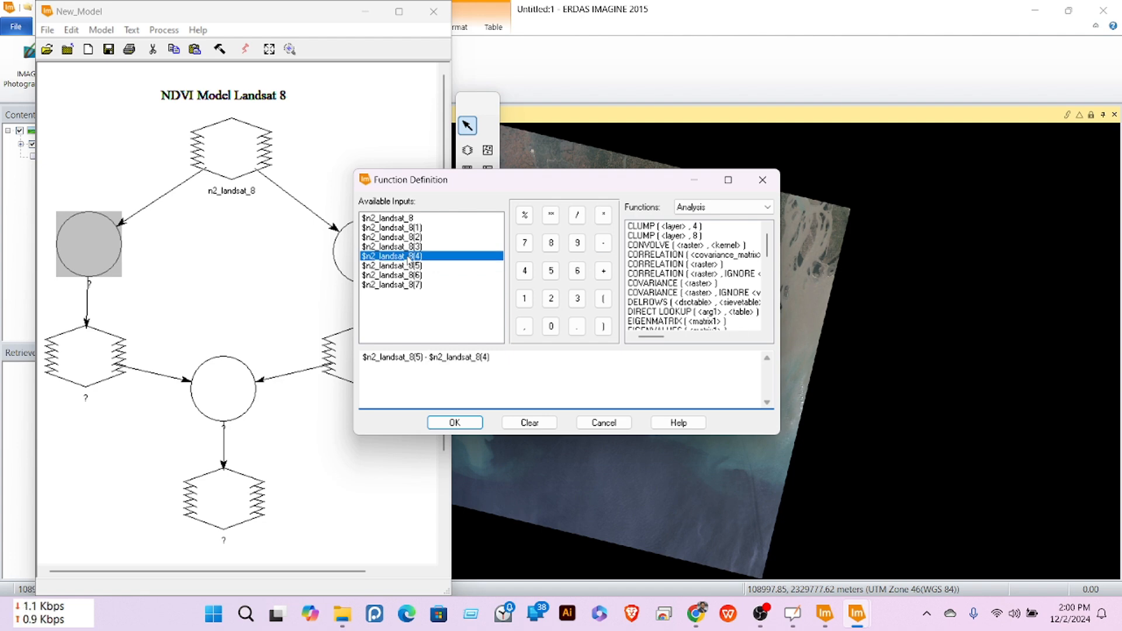
pyautogui.click(455, 422)
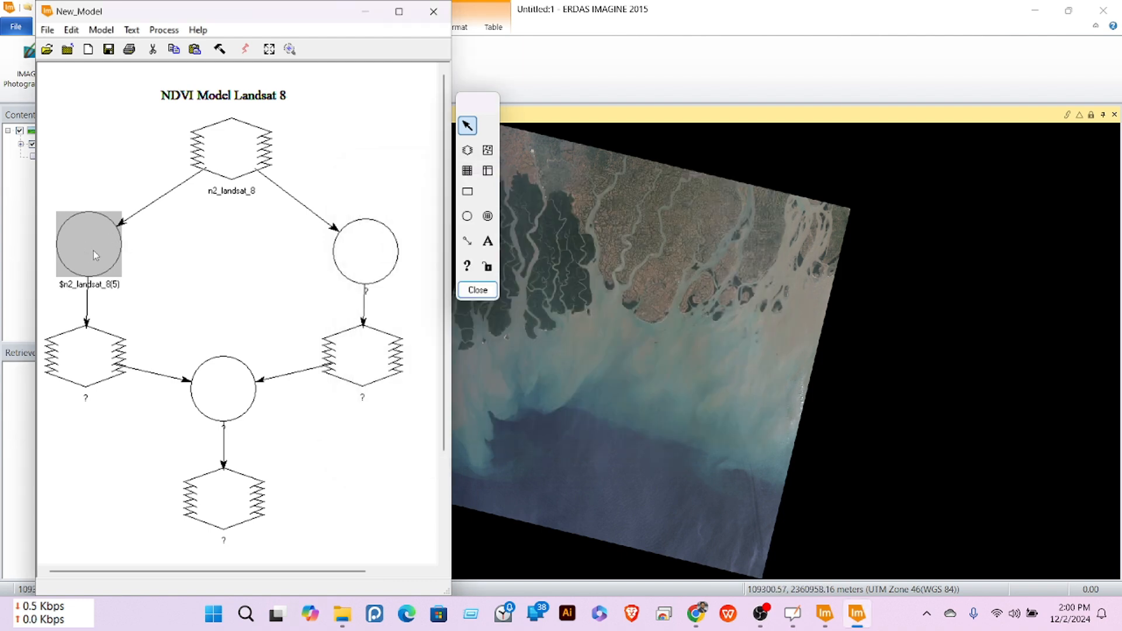
# Step: Set the right function to $n2_landsat_8(5) + $n2_landsat_8(4)
pyautogui.doubleClick(368, 255)
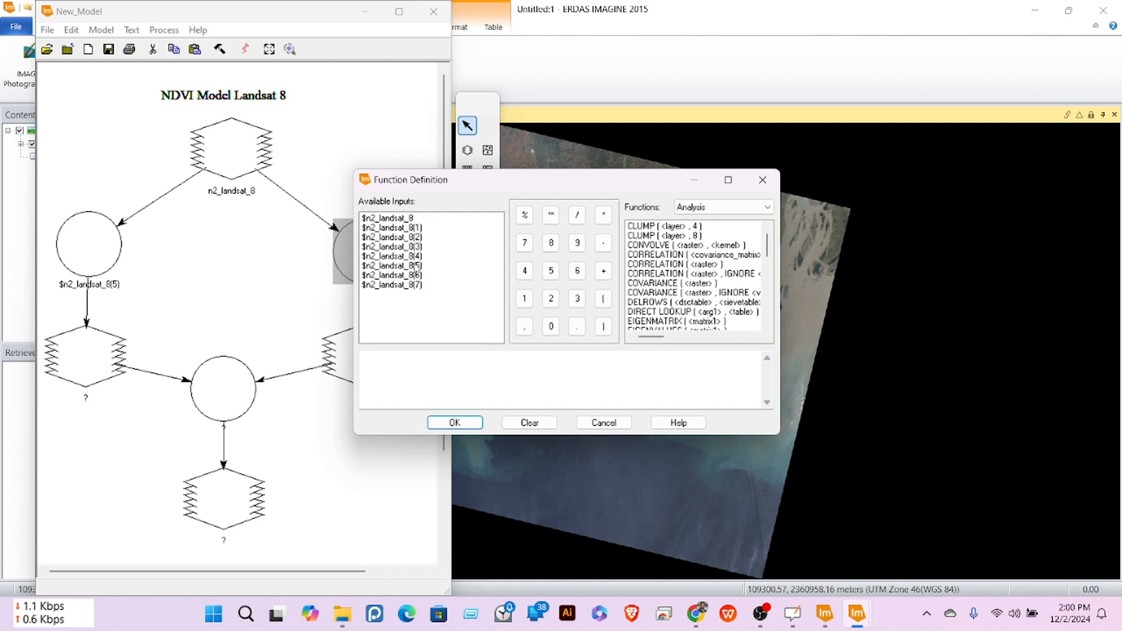
pyautogui.click(412, 266)
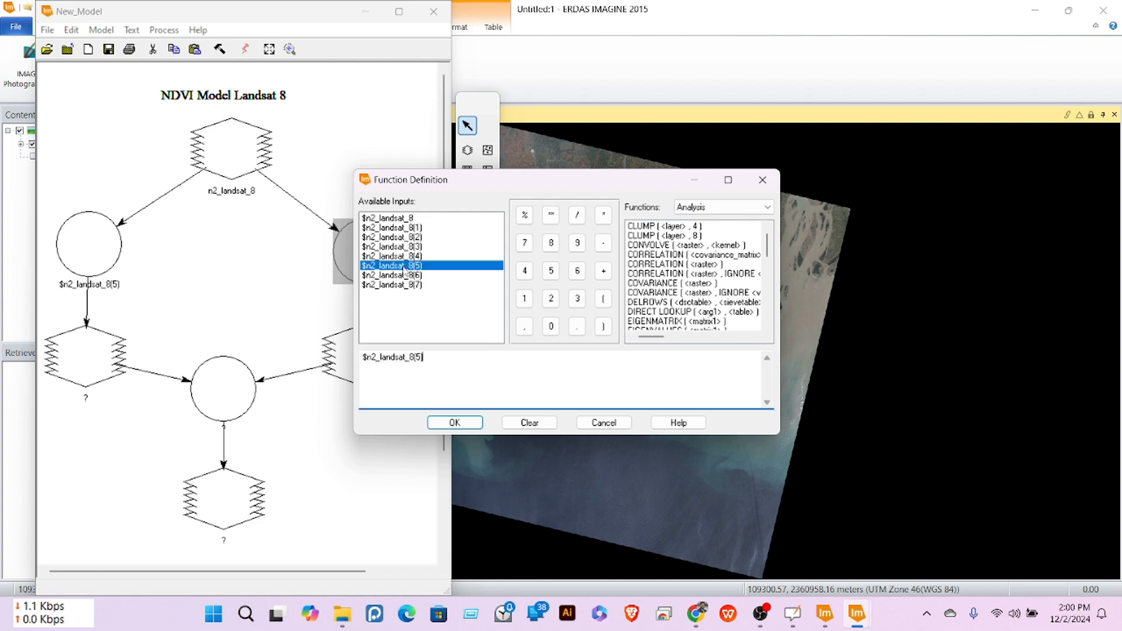
pyautogui.click(604, 271)
pyautogui.click(406, 257)
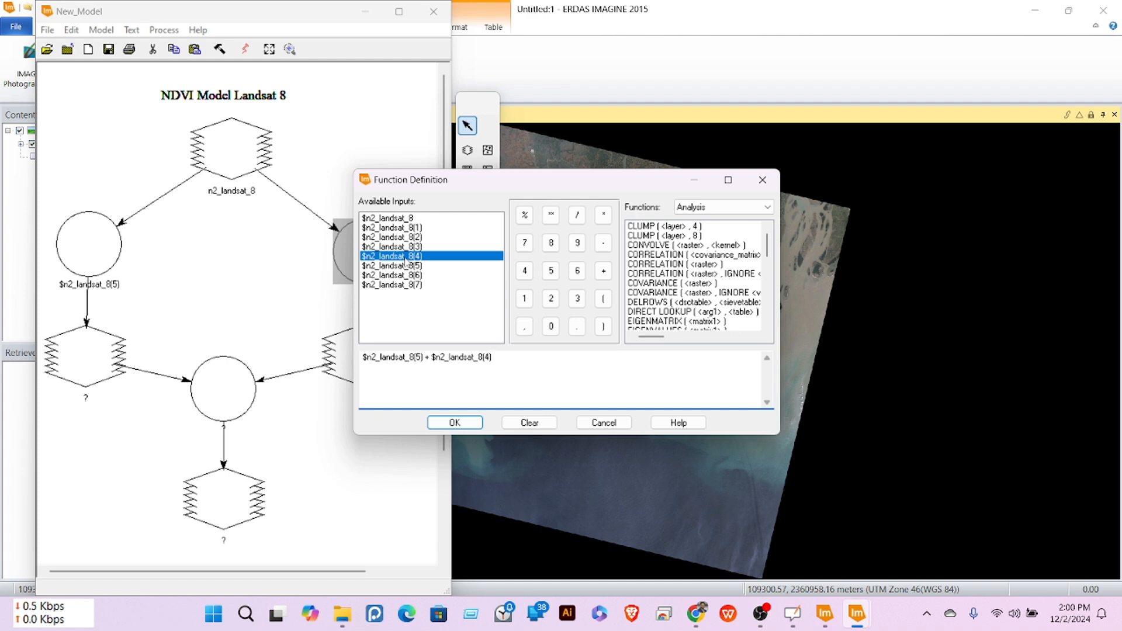
pyautogui.click(454, 420)
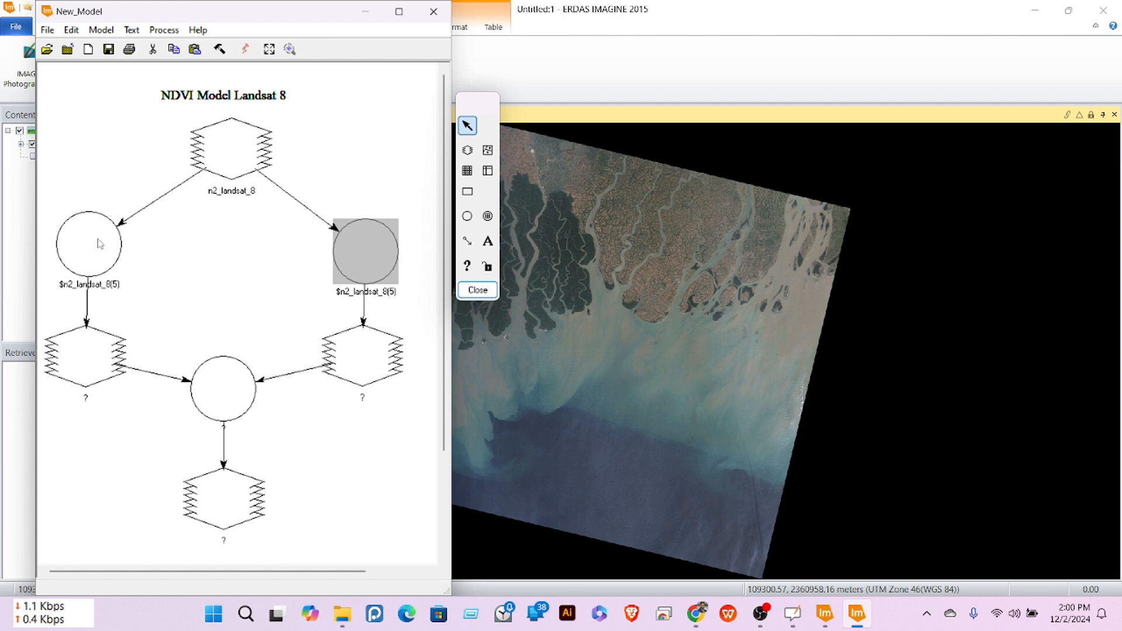
pyautogui.doubleClick(87, 356)
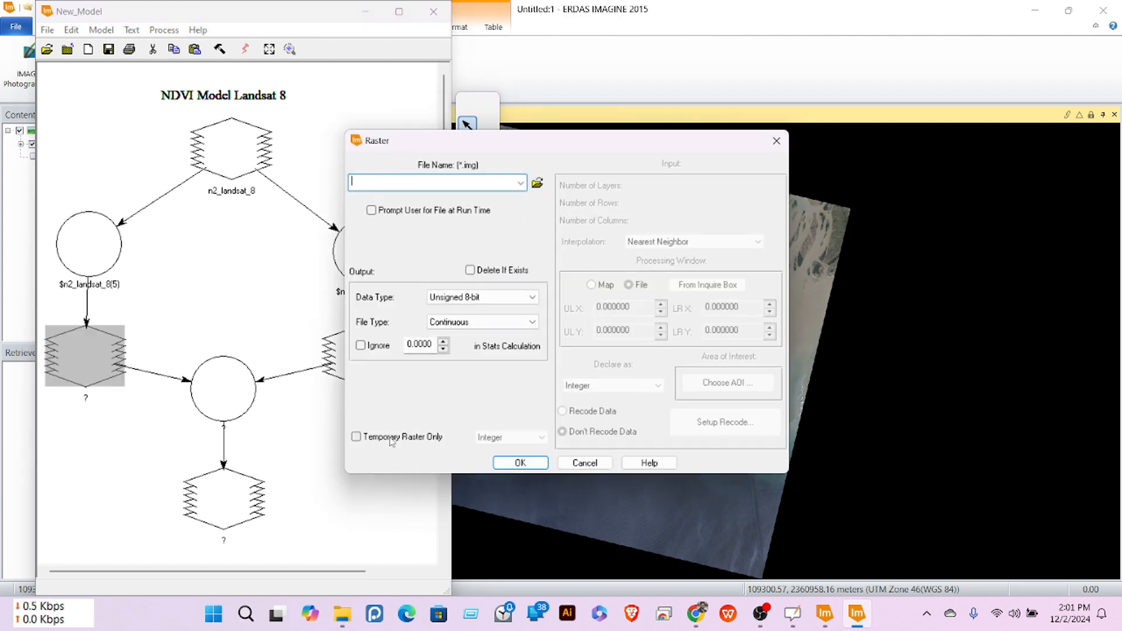
# Step: Make both intermediate rasters Temporary Raster Only (Float), giving n5_memory and n6_memory
pyautogui.click(355, 437)
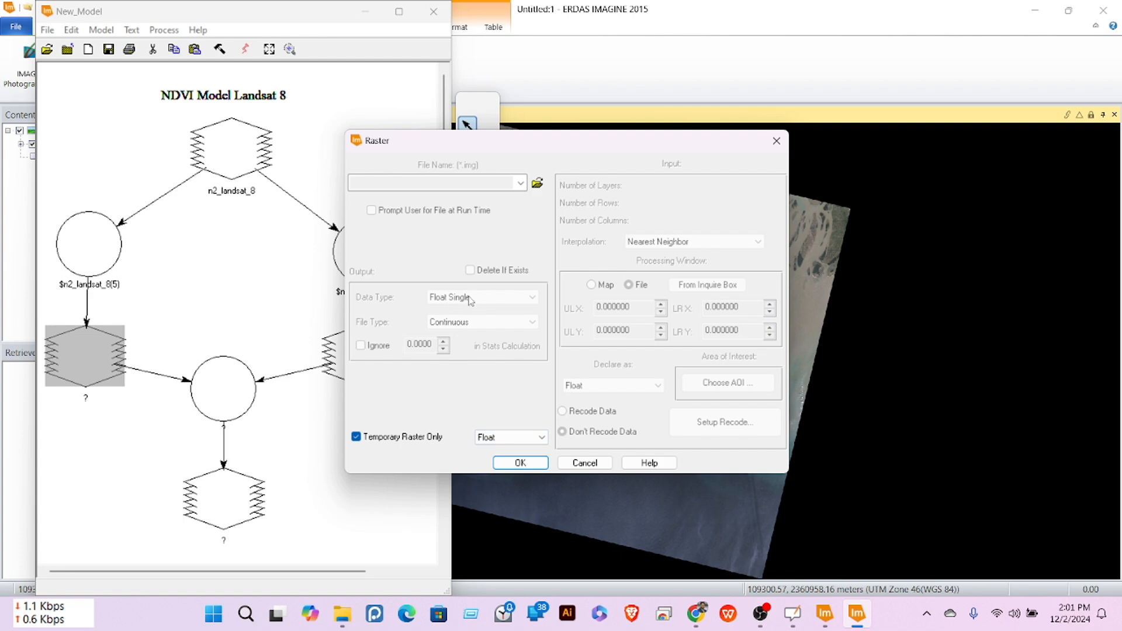
pyautogui.click(518, 463)
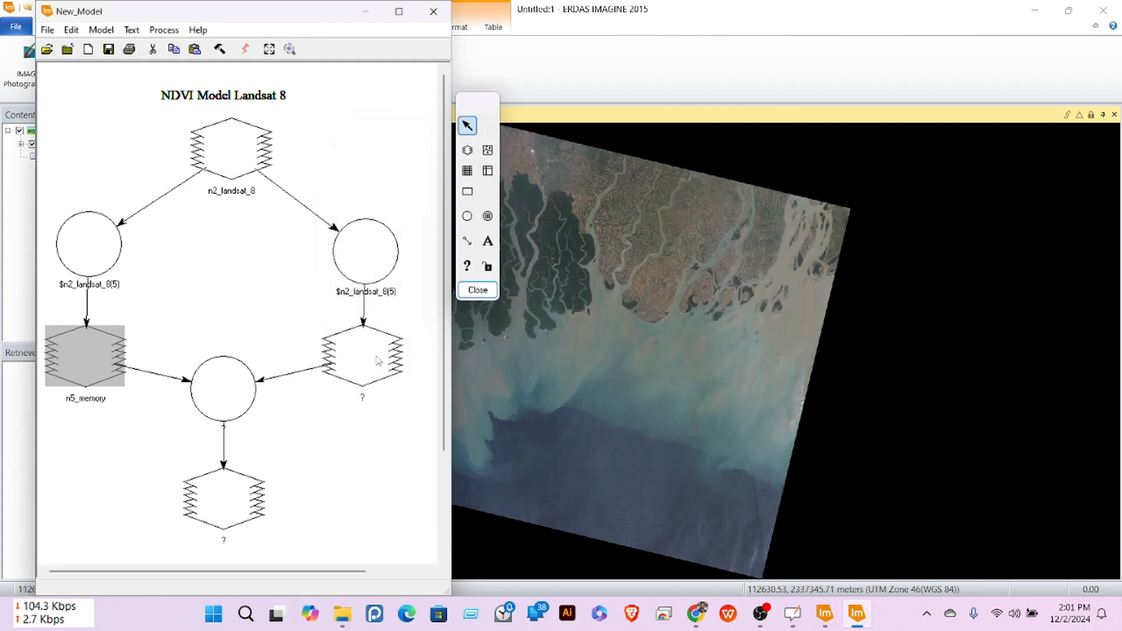
pyautogui.doubleClick(377, 360)
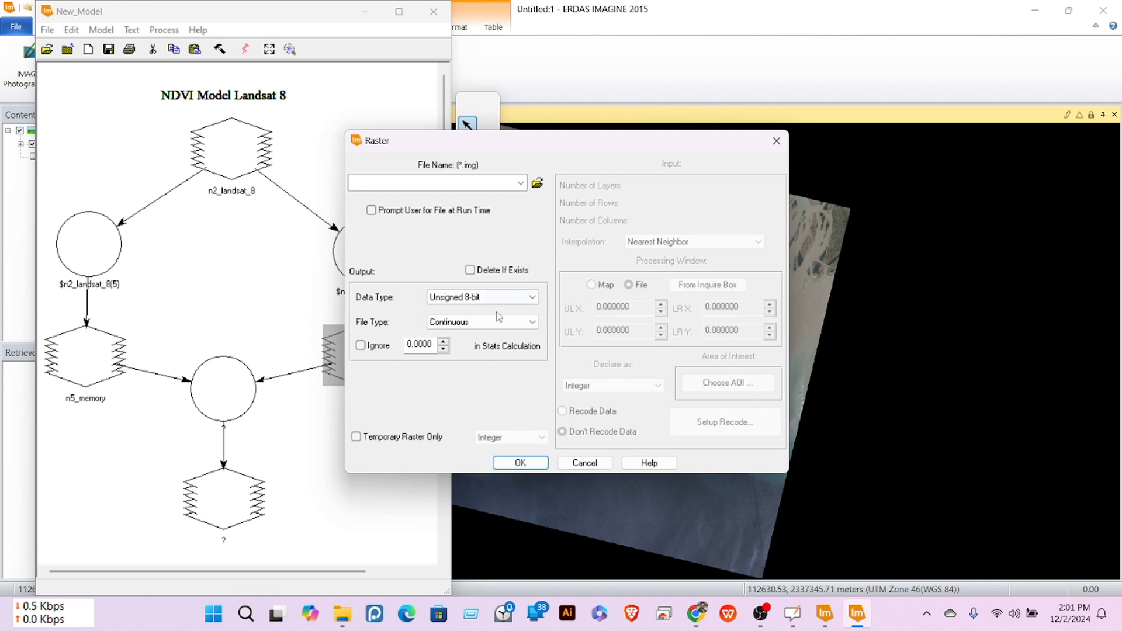
pyautogui.click(358, 438)
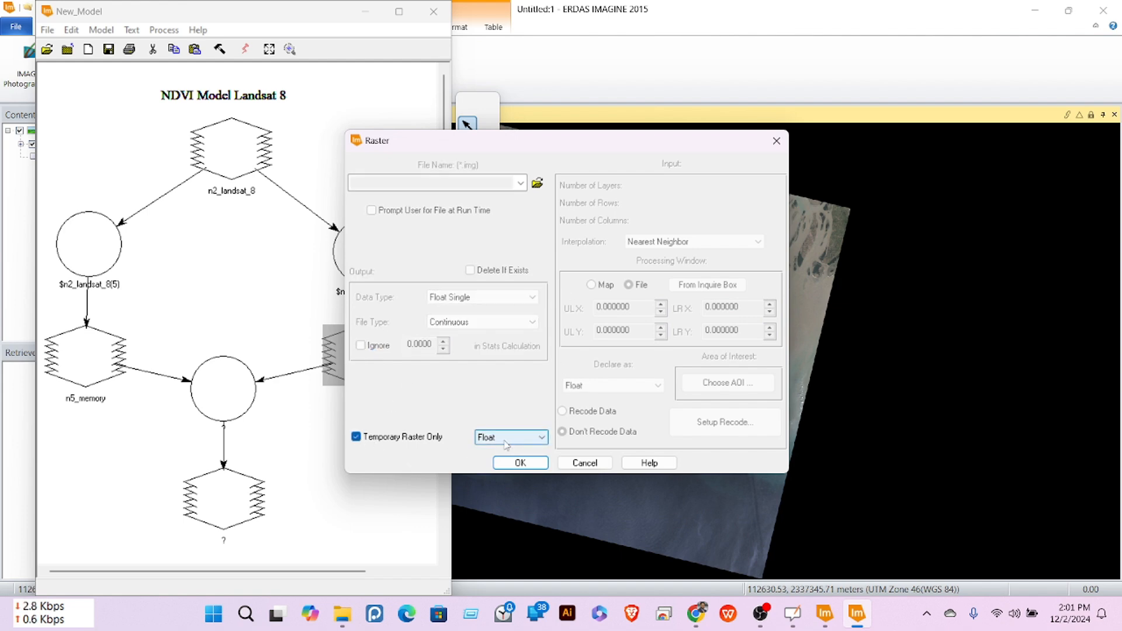
pyautogui.click(520, 463)
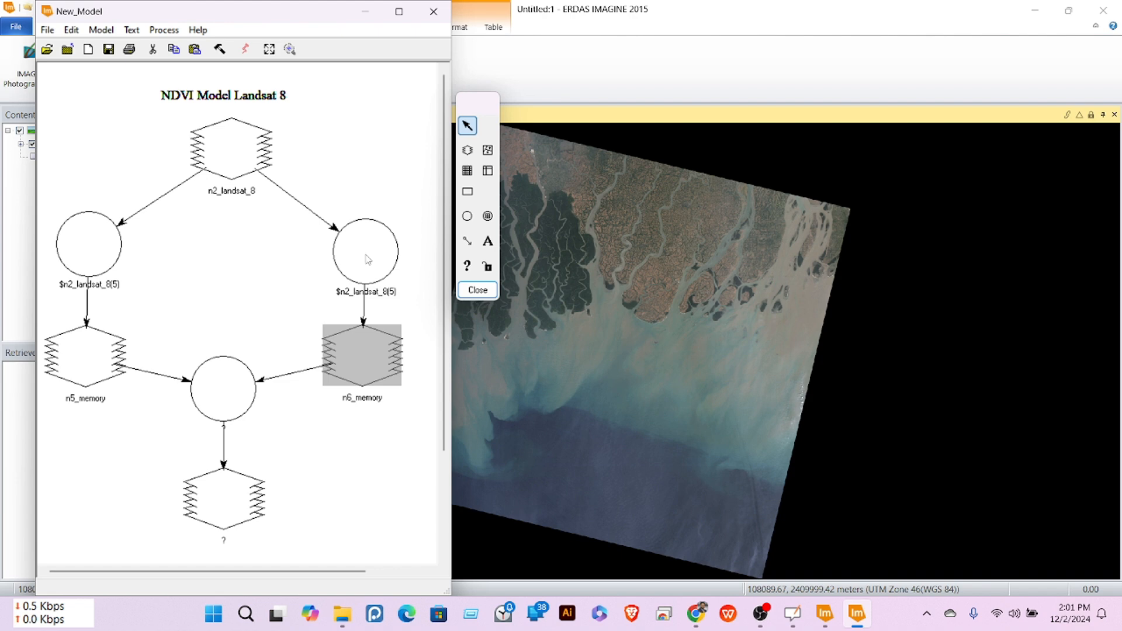
# Step: Define the centre function as $n5_memory / $n6_memory
pyautogui.doubleClick(225, 396)
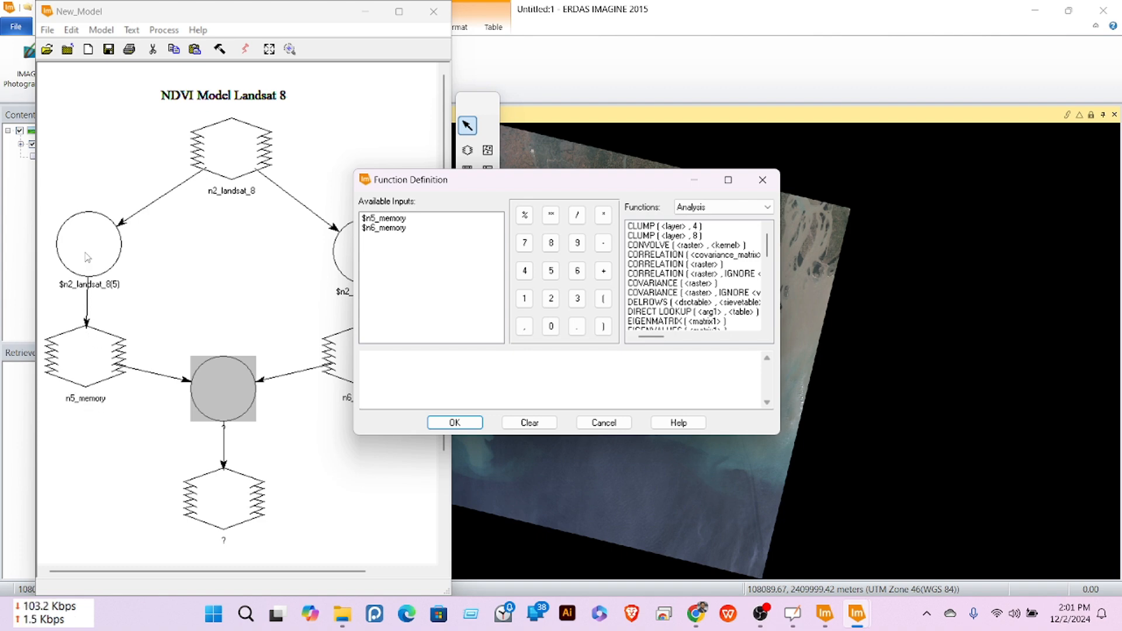
pyautogui.click(380, 220)
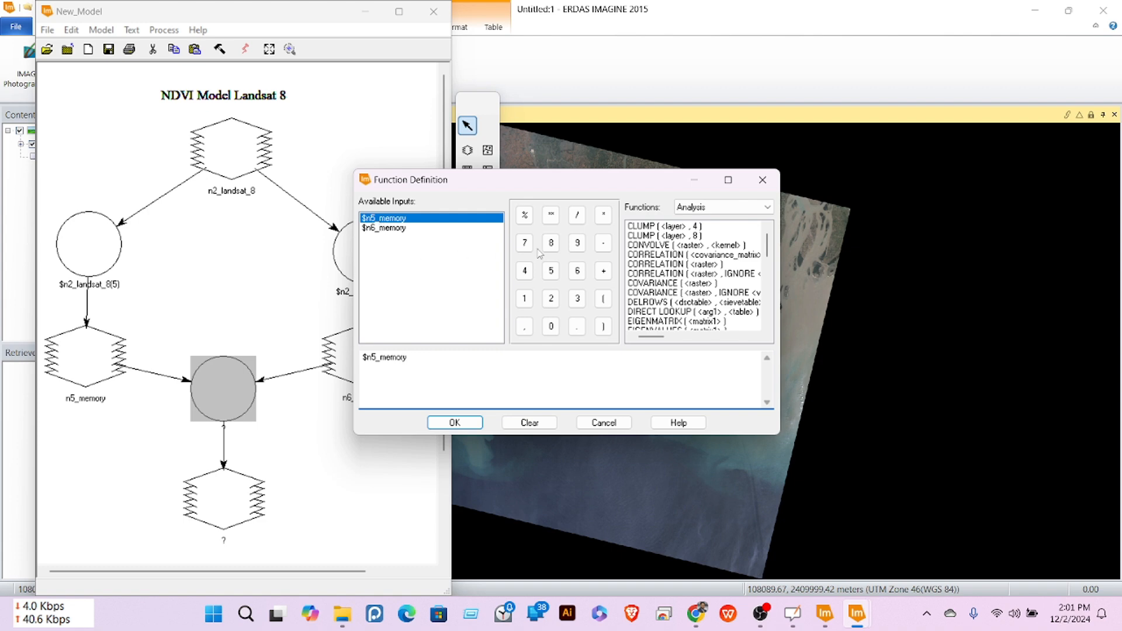
pyautogui.click(577, 216)
pyautogui.doubleClick(398, 228)
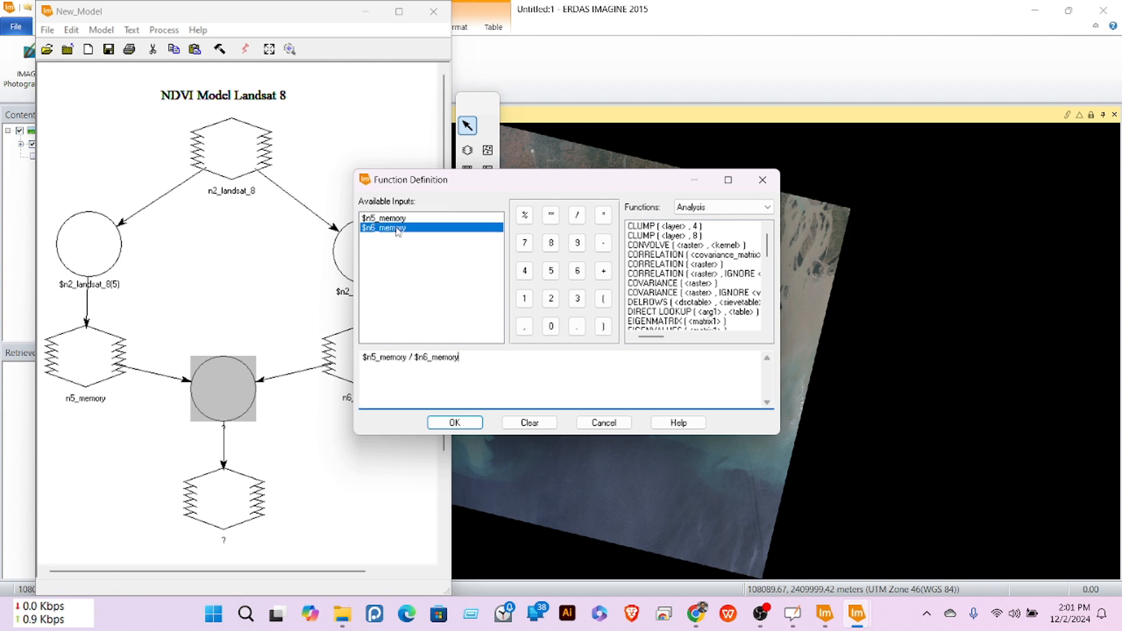
pyautogui.click(453, 421)
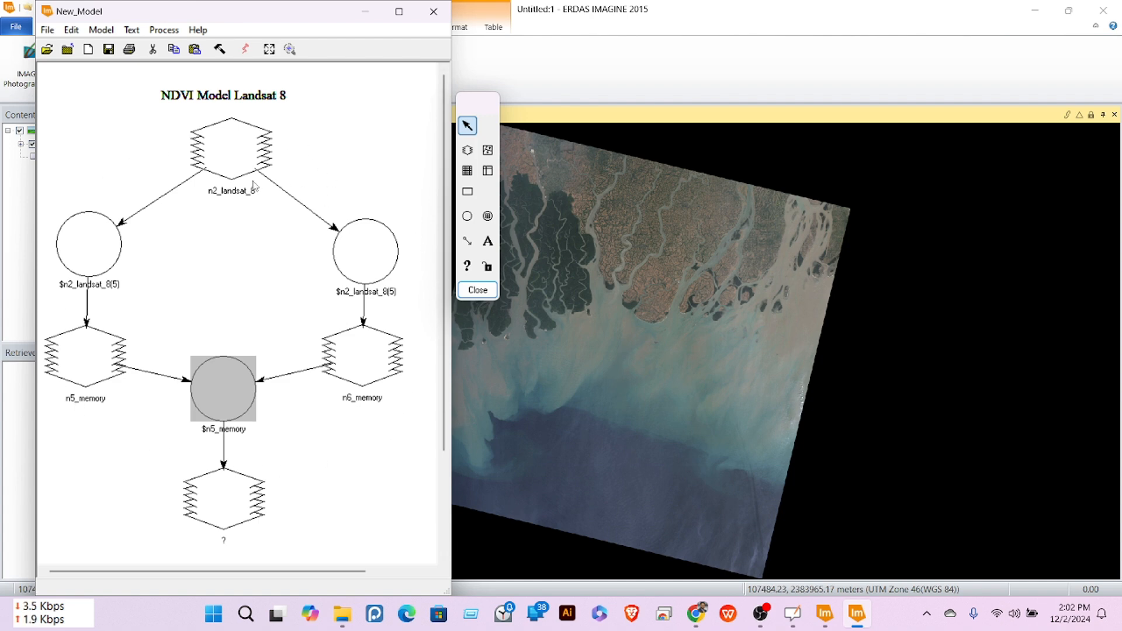
# Step: Set the output raster to ndvi_asif.img with Float Single data type
pyautogui.doubleClick(226, 503)
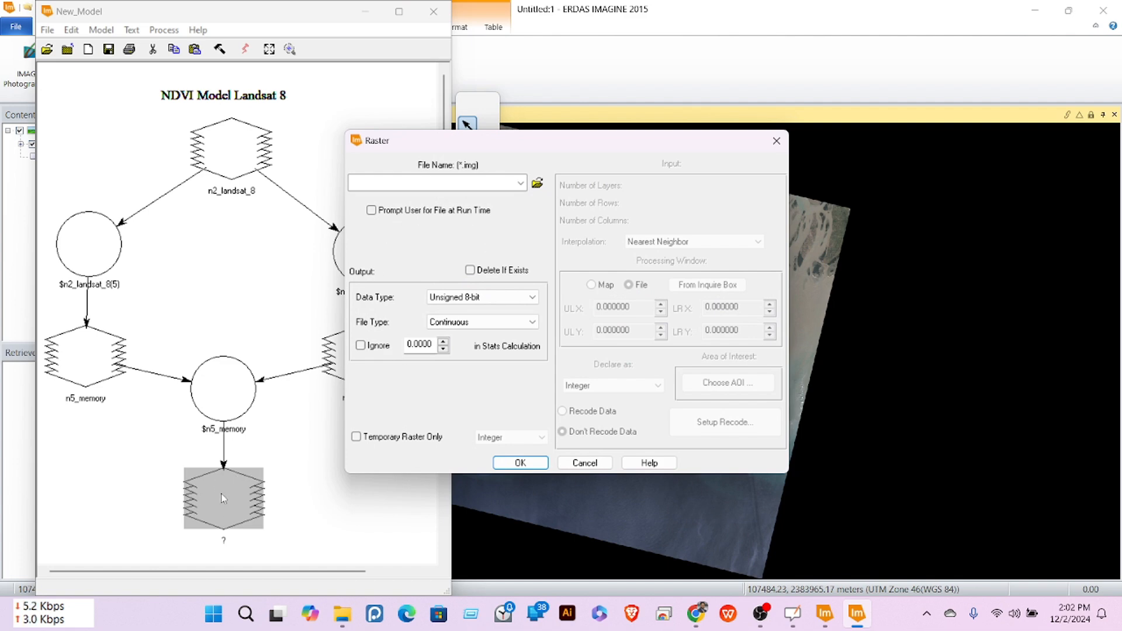
pyautogui.click(537, 184)
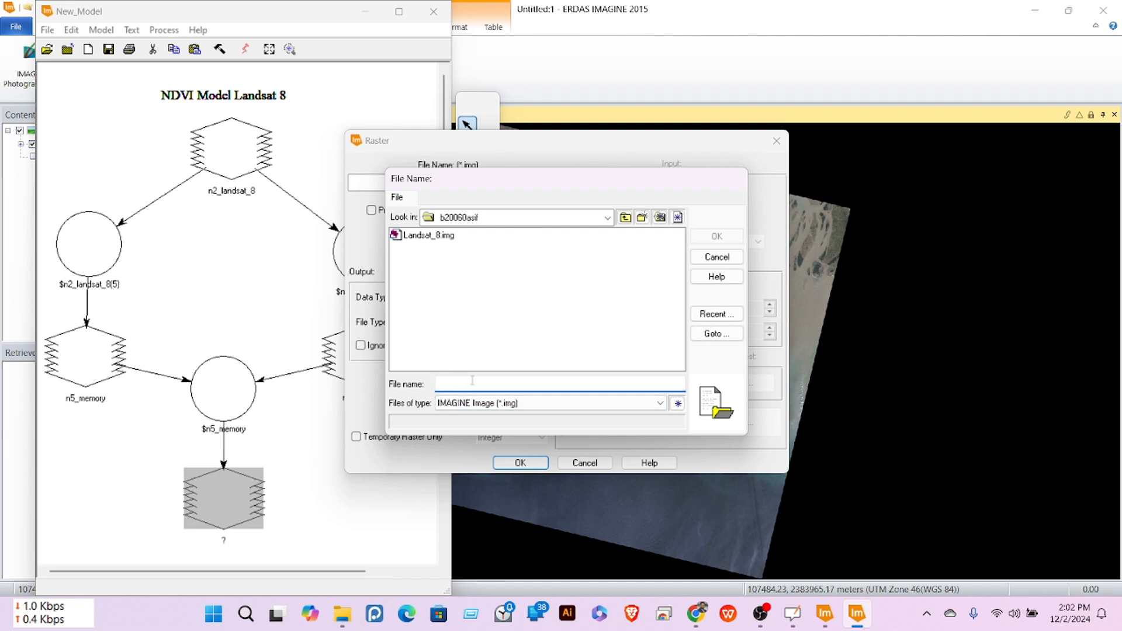
pyautogui.write('N')
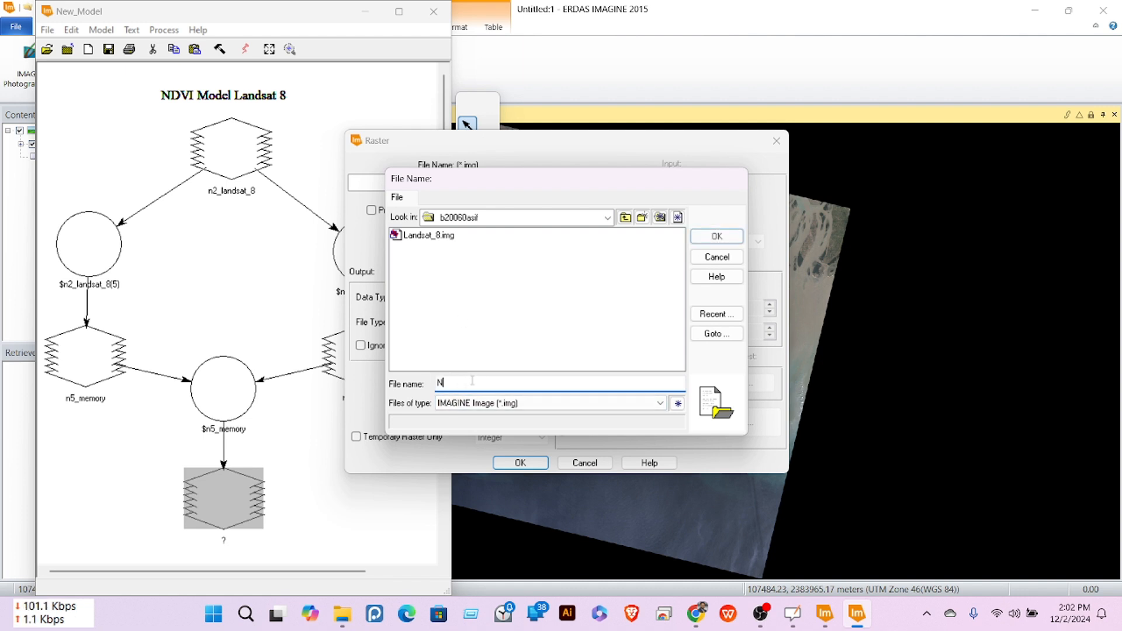
pyautogui.write('DVI_A')
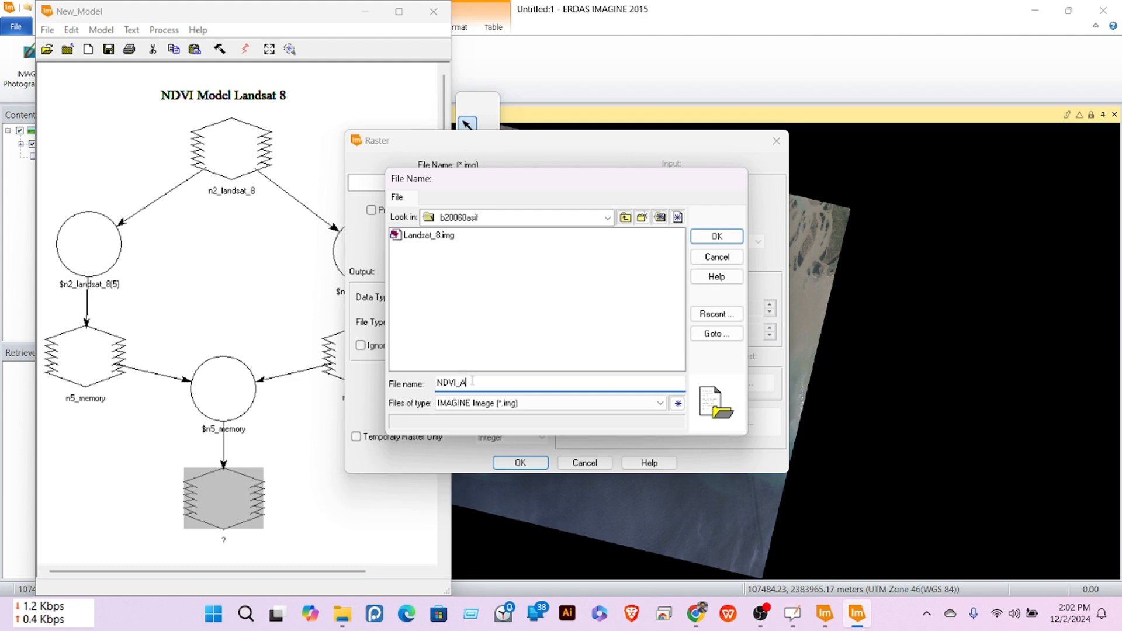
pyautogui.write('SIF')
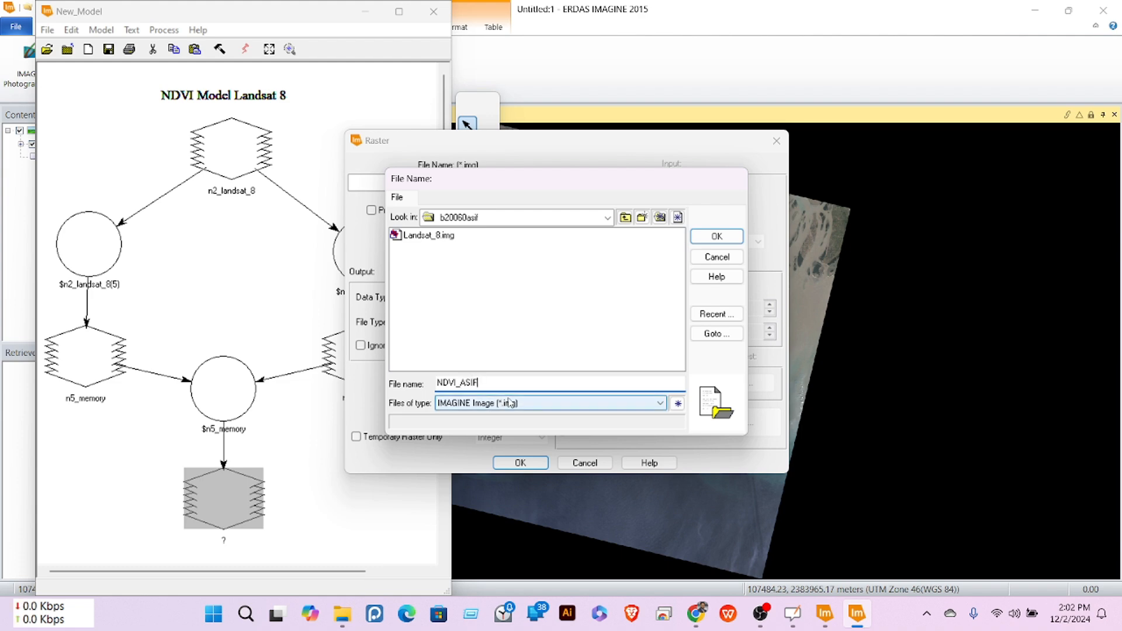
pyautogui.click(716, 236)
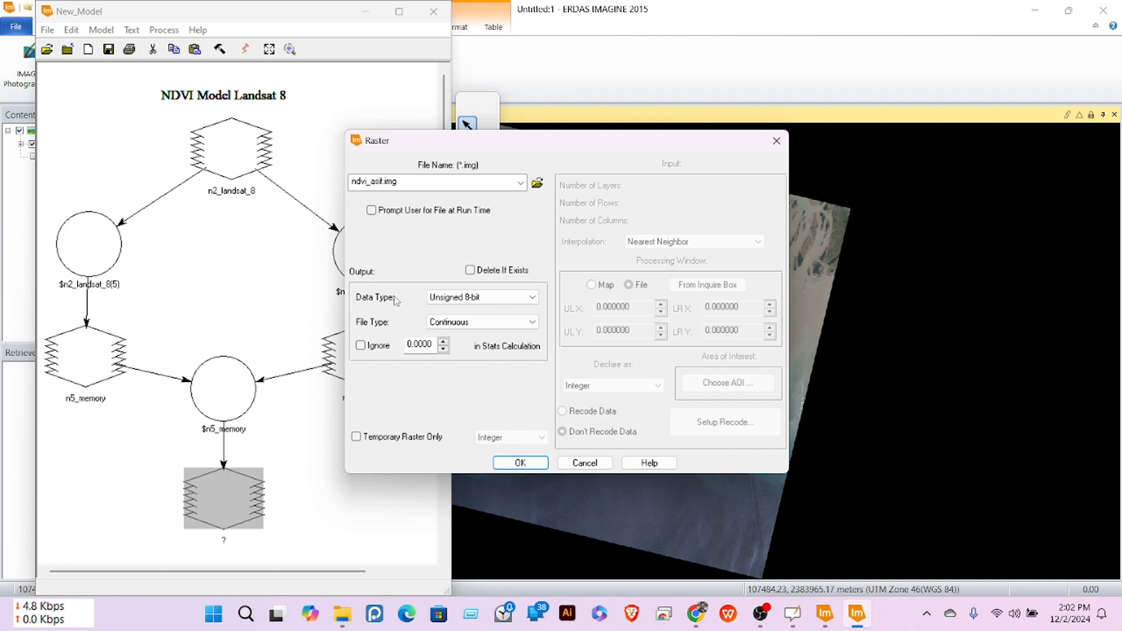
pyautogui.click(449, 297)
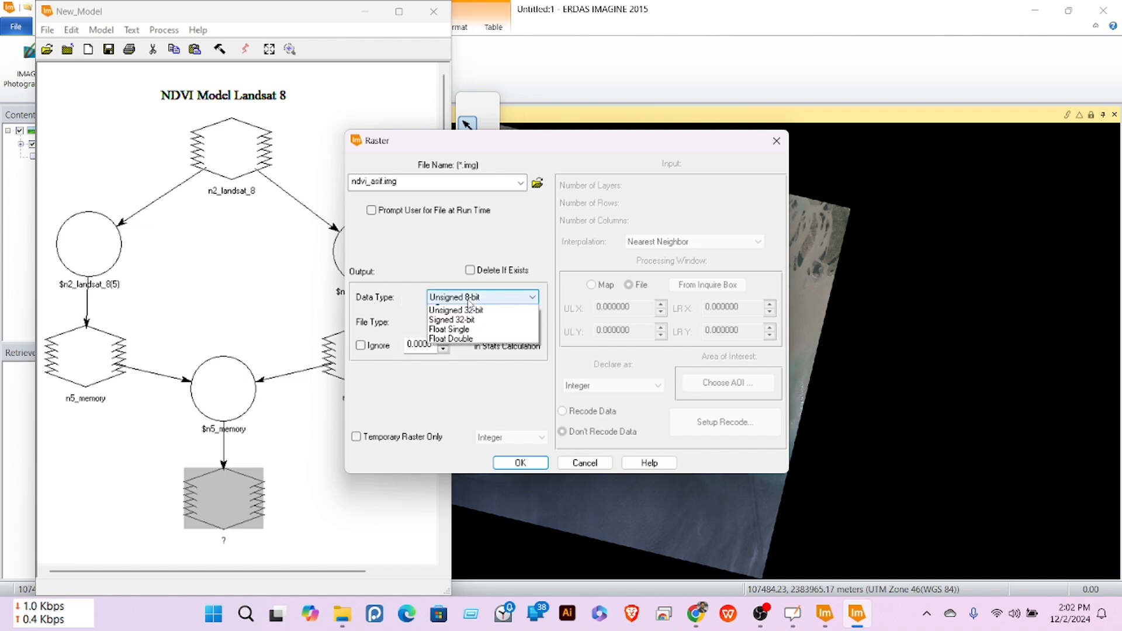
pyautogui.click(459, 395)
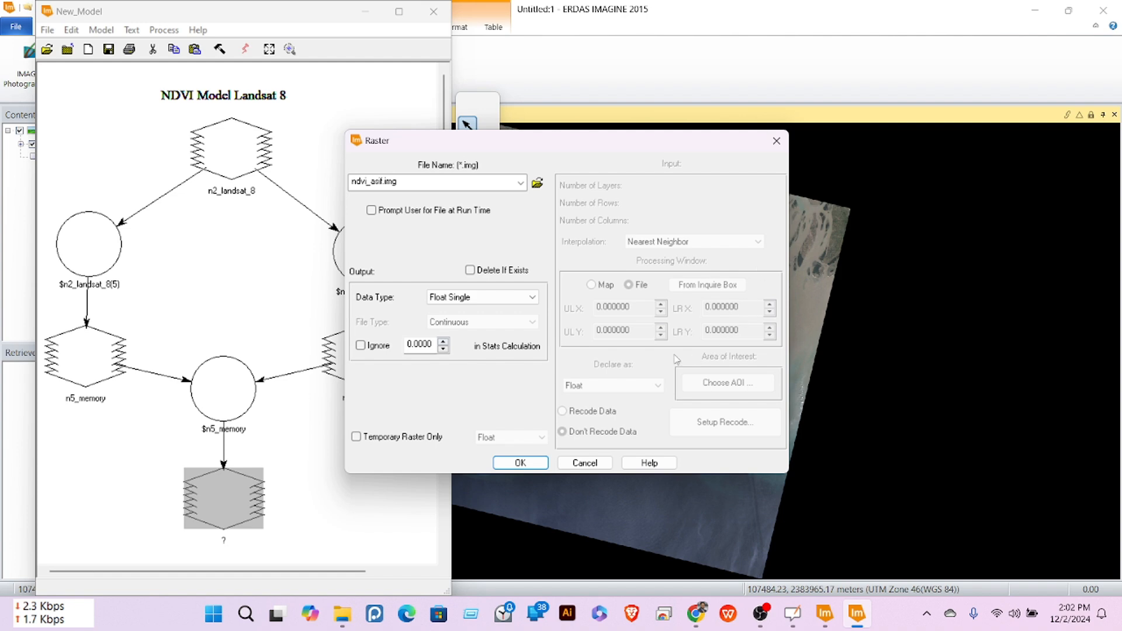
pyautogui.click(519, 463)
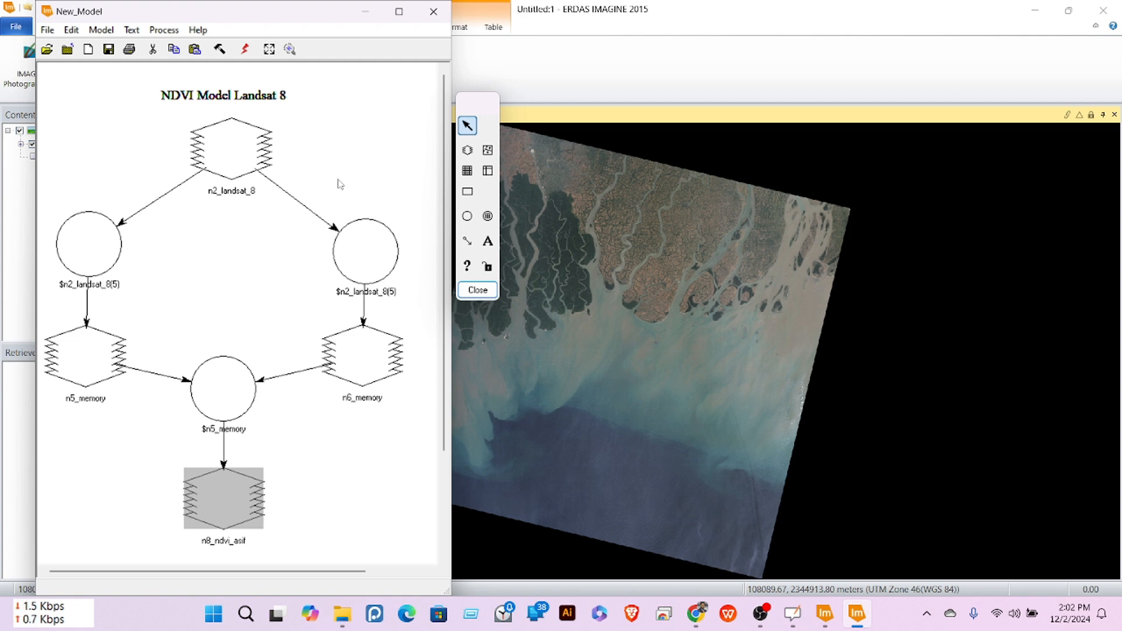
# Step: Execute the NDVI model until 100% DONE, then close the Process List
pyautogui.click(246, 50)
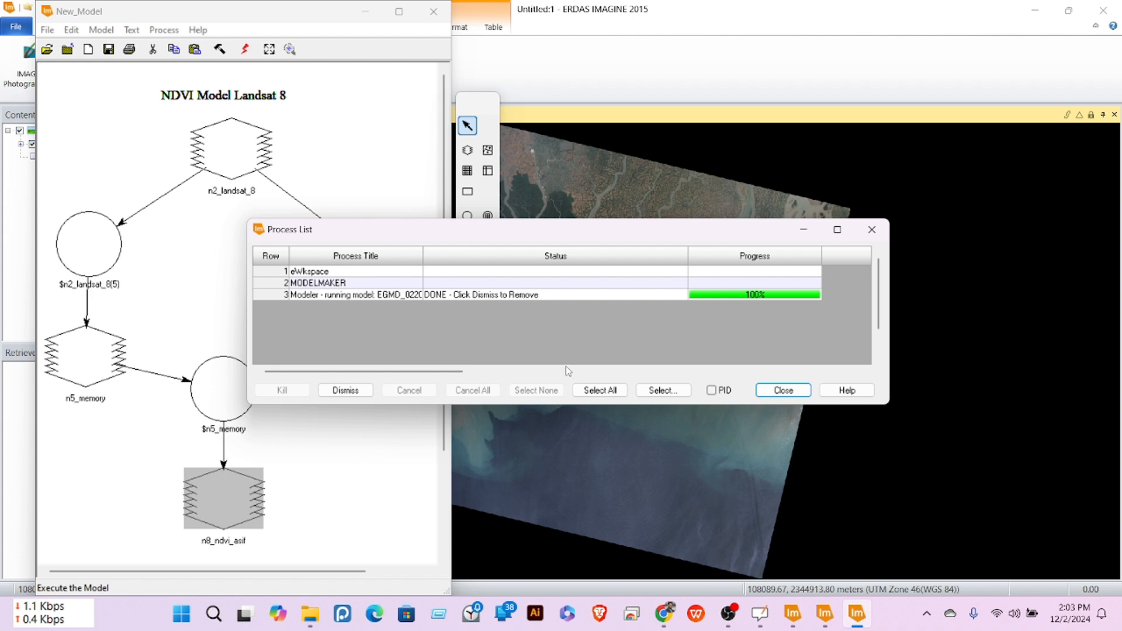
pyautogui.click(785, 390)
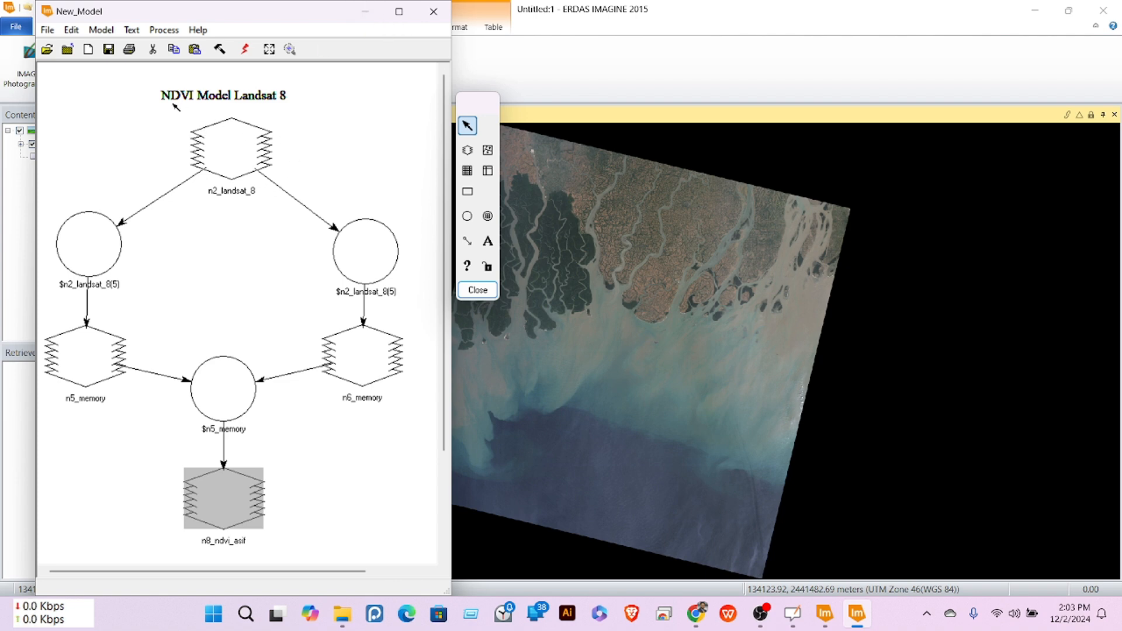
# Step: Display ndvi_asif.img from recent files and turn off the Landsat_8.img layer
pyautogui.click(365, 11)
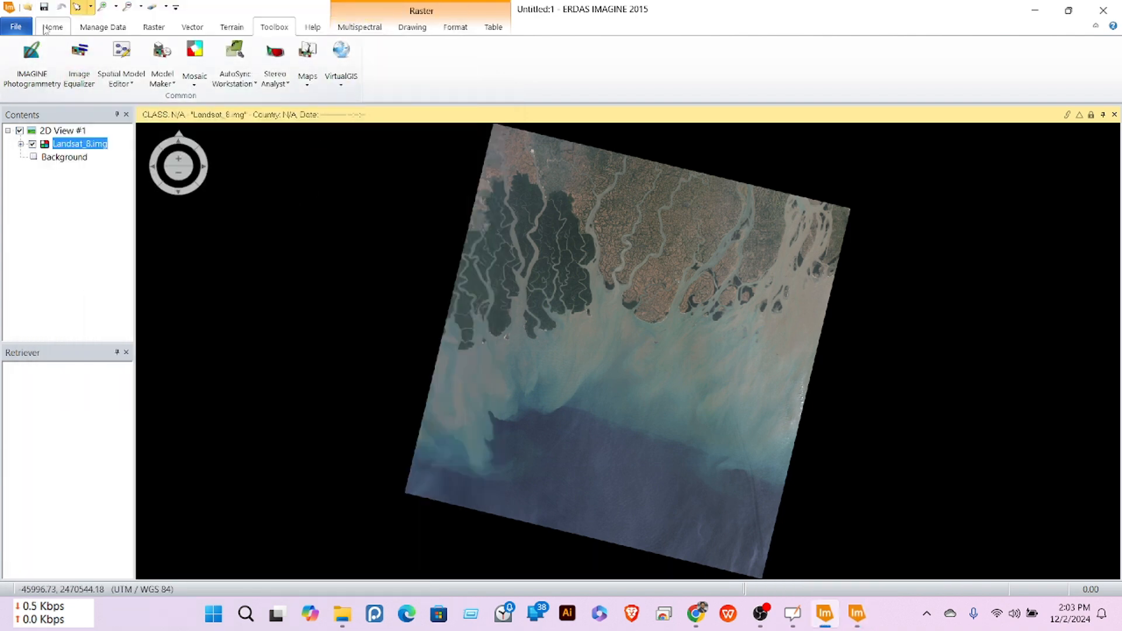
pyautogui.click(17, 28)
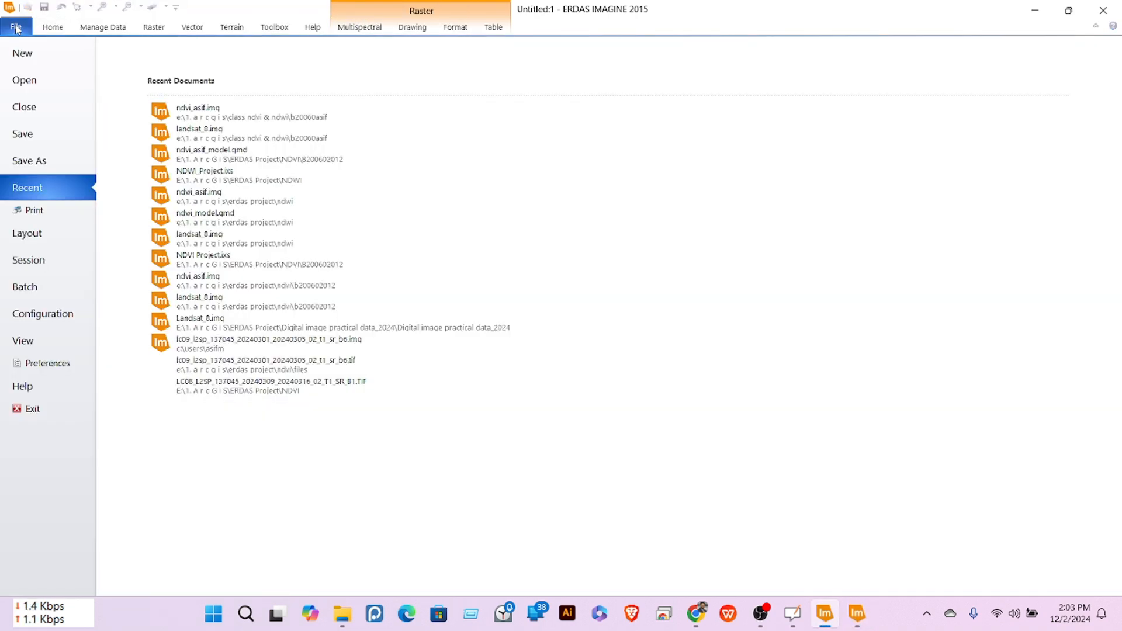
pyautogui.click(199, 112)
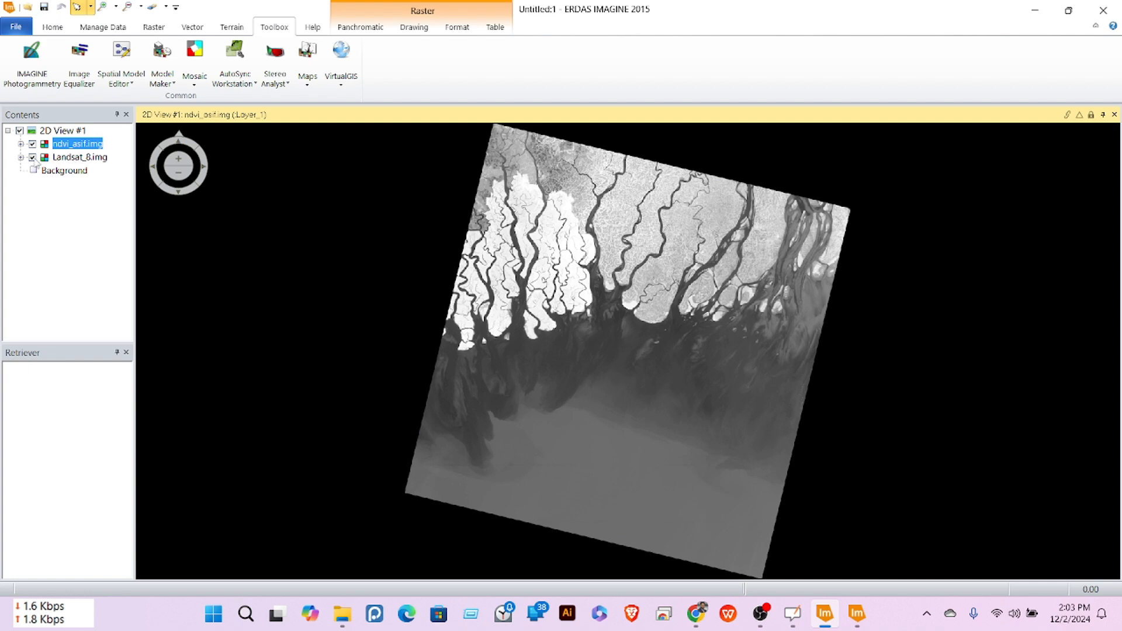
pyautogui.click(32, 158)
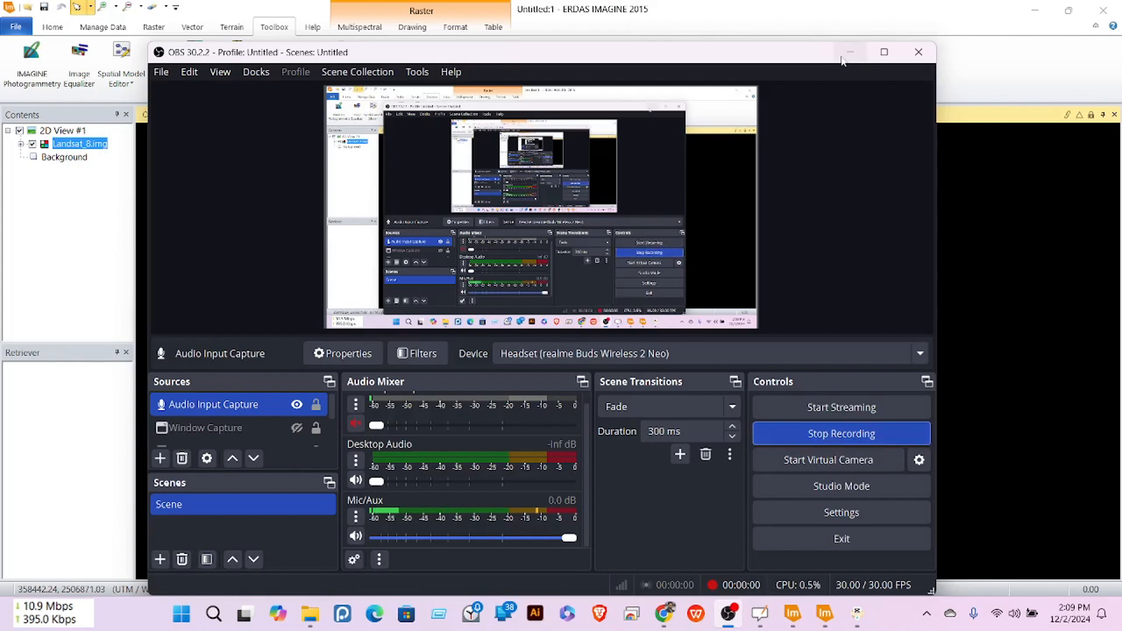
# Step: Minimize the OBS Studio window to reveal the ERDAS 2D view
pyautogui.click(847, 54)
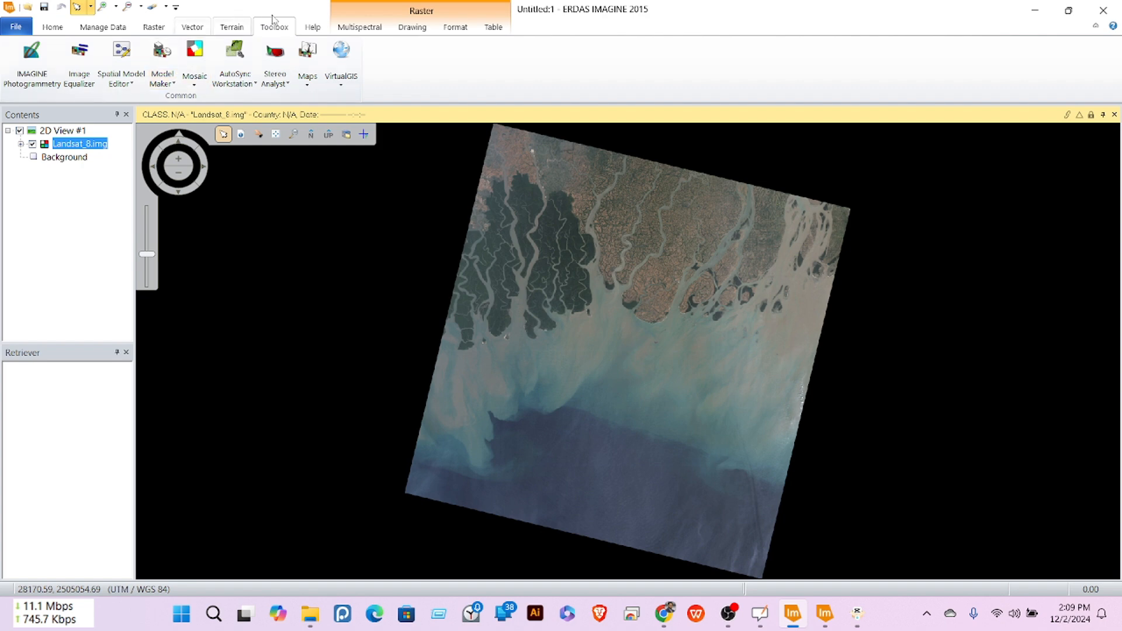
# Step: Start a new Model Maker model, move its window to the top and widen it leftward
pyautogui.click(167, 87)
pyautogui.click(198, 100)
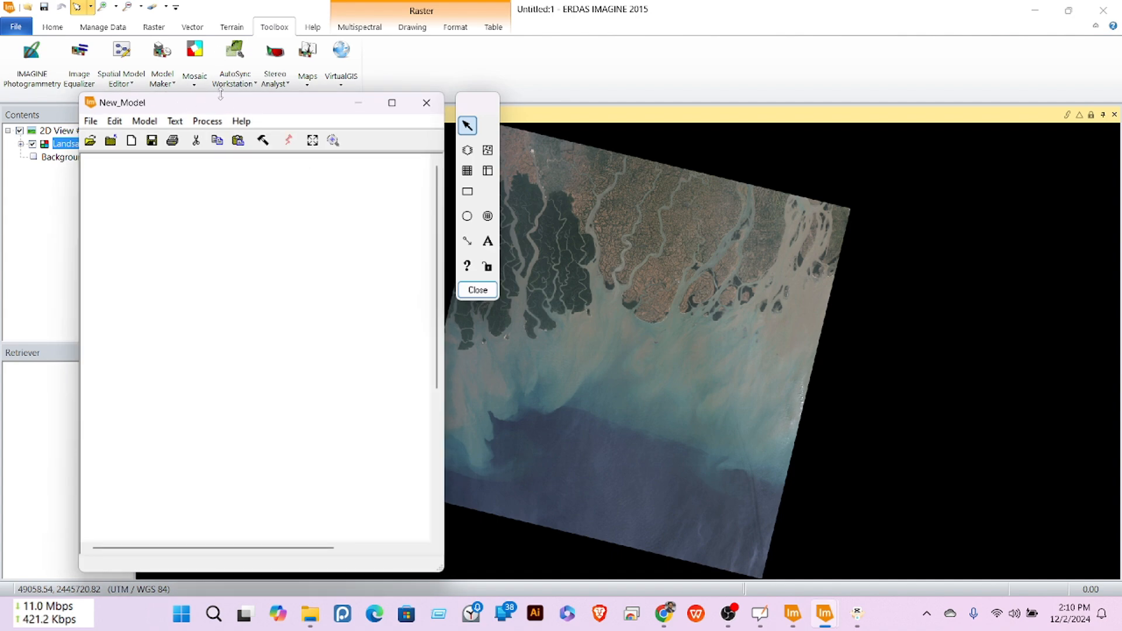
pyautogui.moveTo(239, 95); pyautogui.dragTo(247, 2)
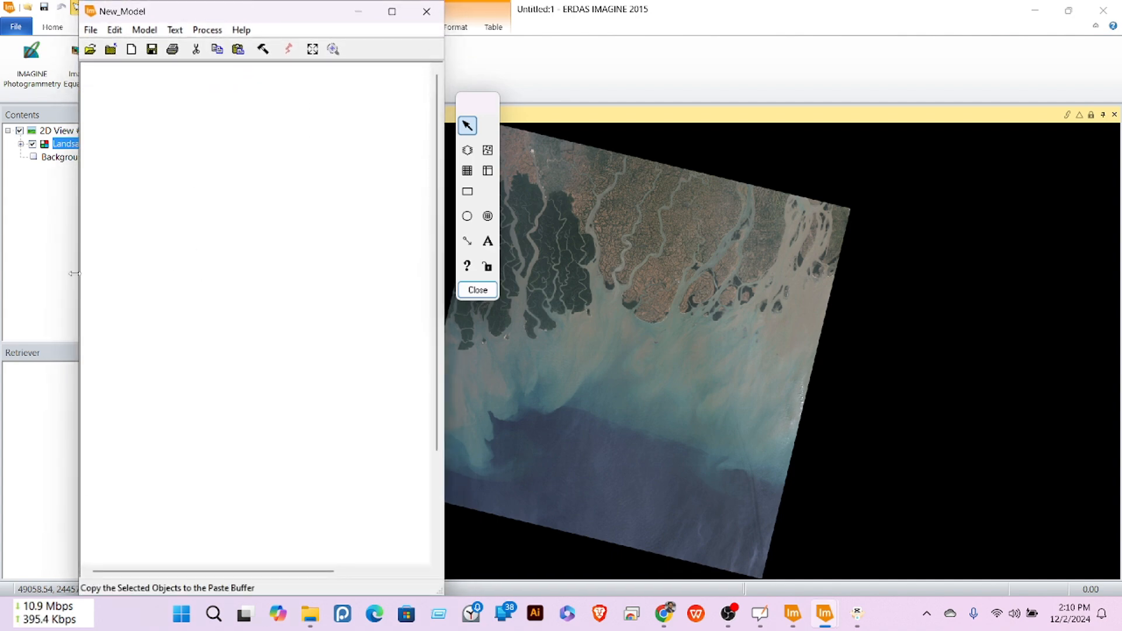
pyautogui.moveTo(80, 267); pyautogui.dragTo(12, 251)
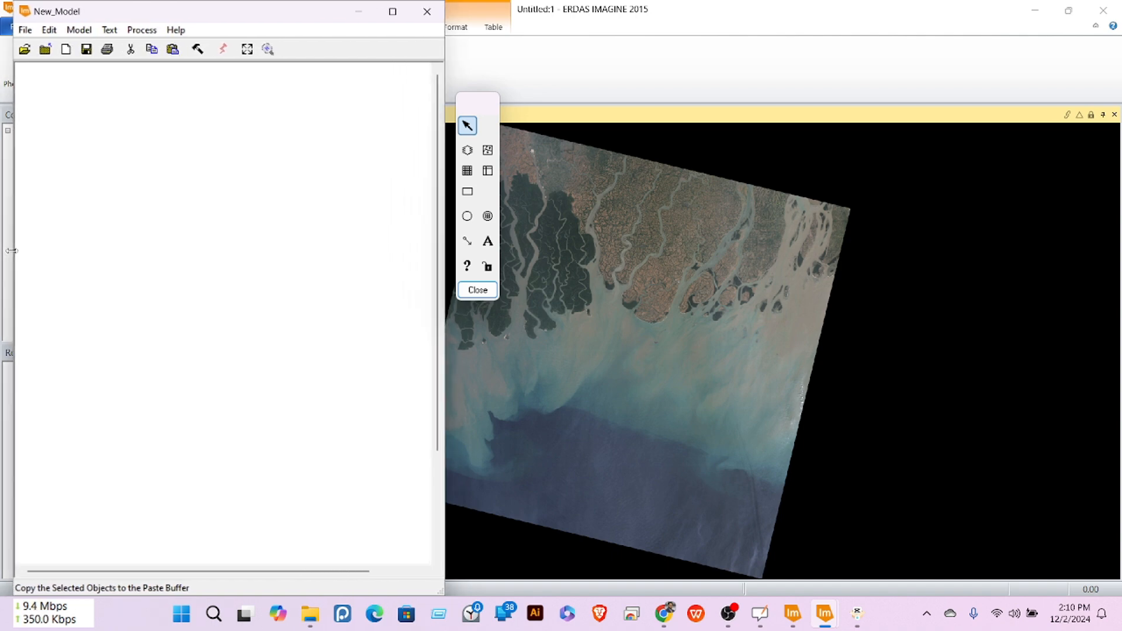
# Step: Add the title 'NDWI Model for Landsat 8' centred near the top of the model canvas
pyautogui.click(487, 241)
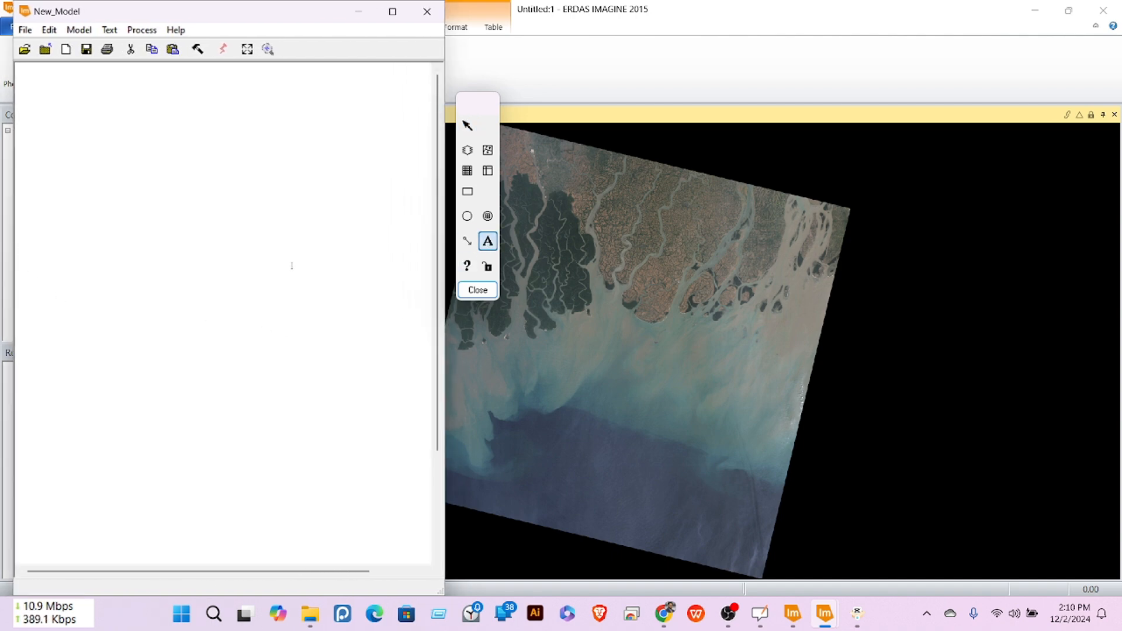
pyautogui.click(169, 105)
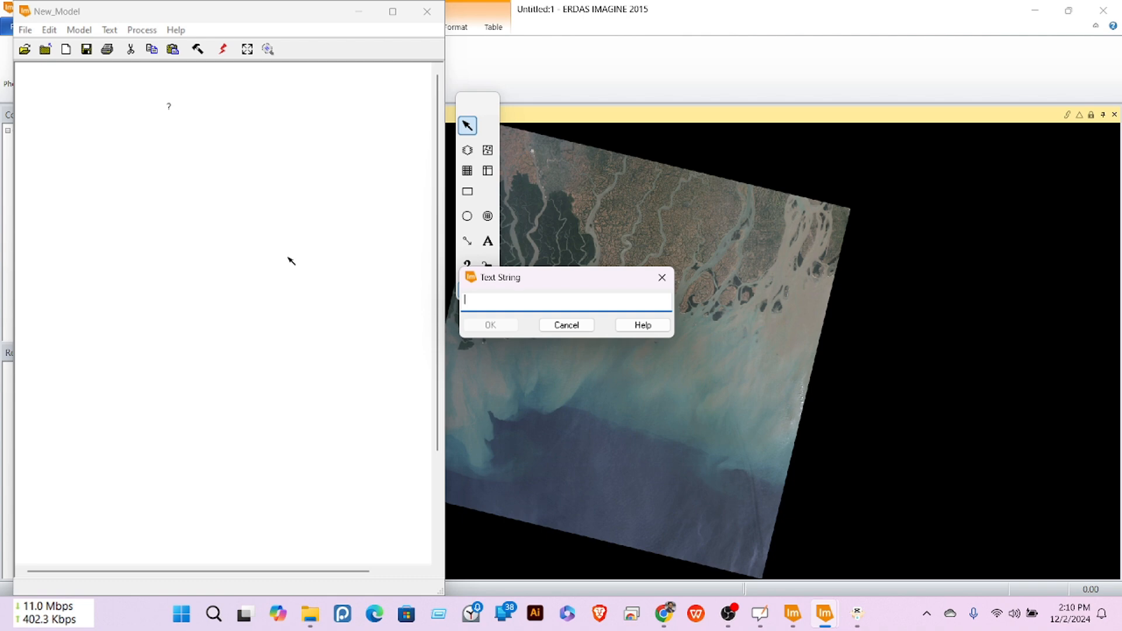
pyautogui.write('NDWI Model fo')
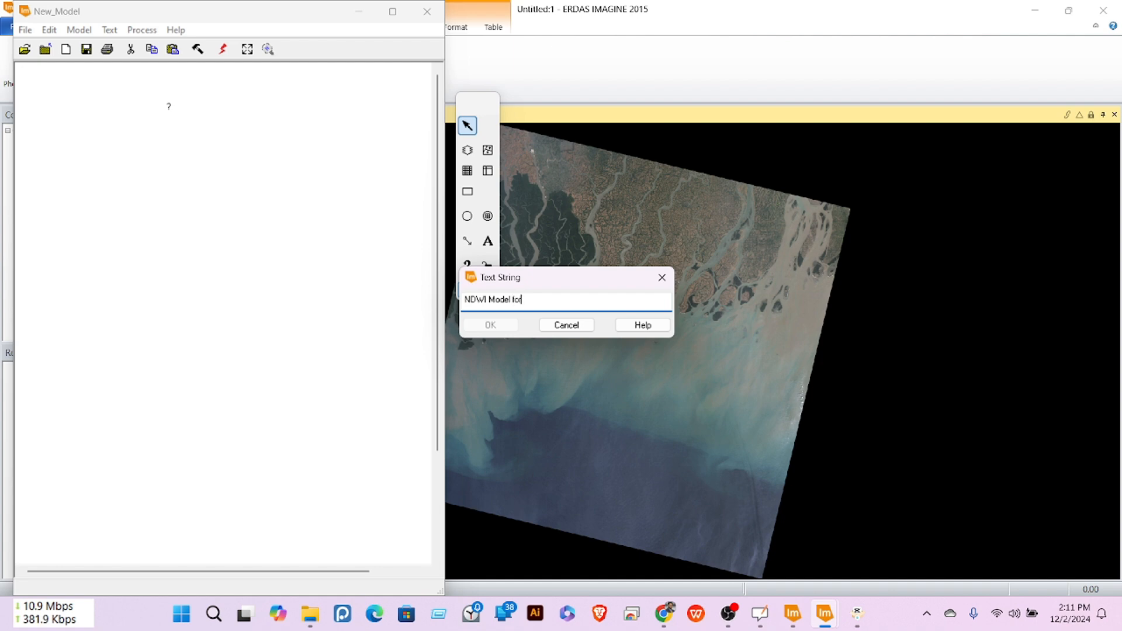
pyautogui.write('r Landsat 8')
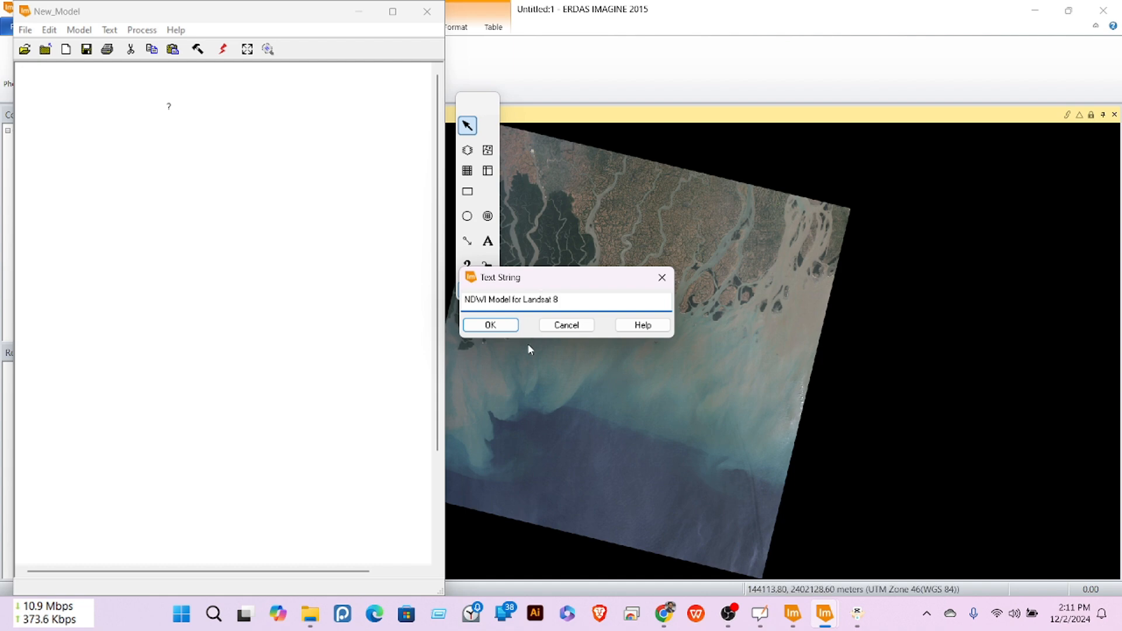
pyautogui.click(493, 326)
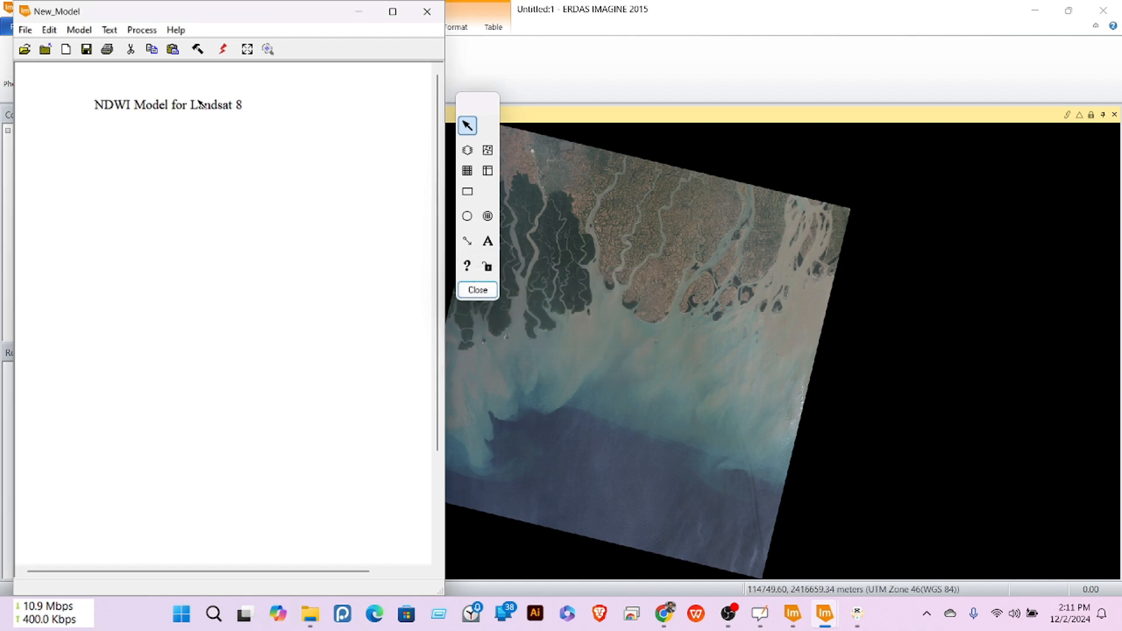
pyautogui.moveTo(183, 109); pyautogui.dragTo(232, 105)
pyautogui.moveTo(447, 169); pyautogui.dragTo(448, 169)
# Step: Place the top input raster below the title and two function circles, left and right, beneath it
pyautogui.click(466, 150)
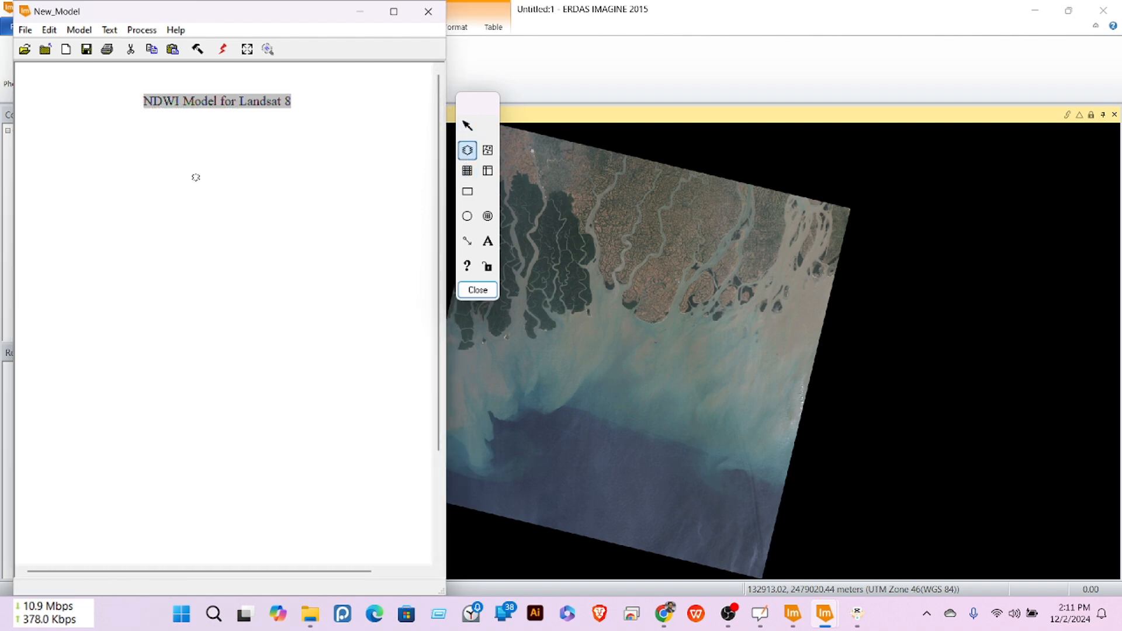
pyautogui.click(221, 154)
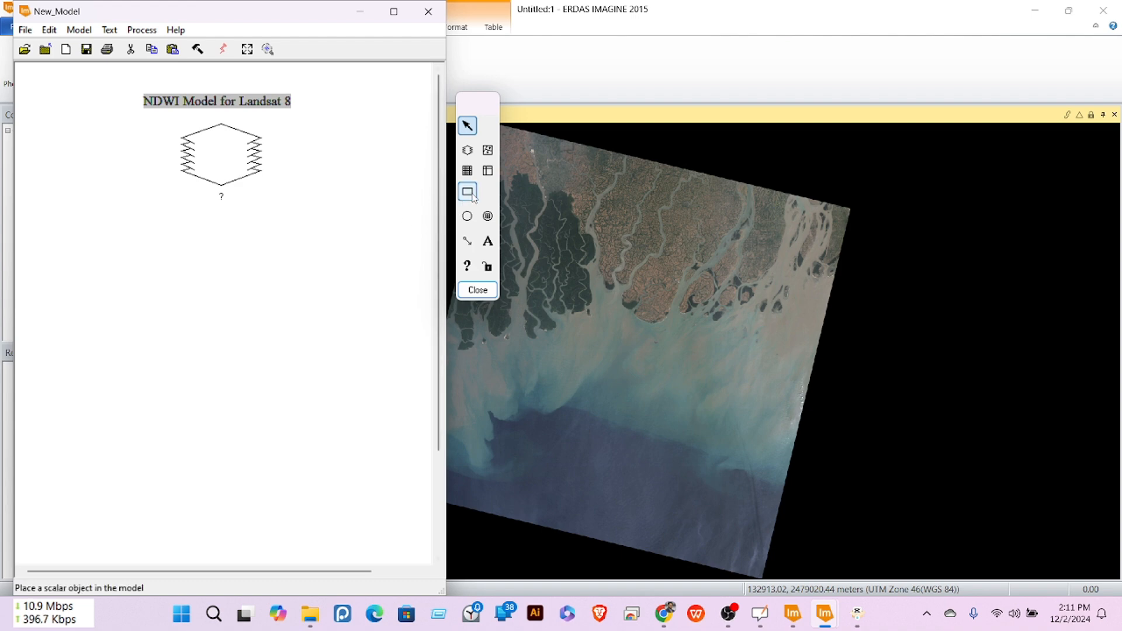
pyautogui.click(467, 216)
pyautogui.click(65, 241)
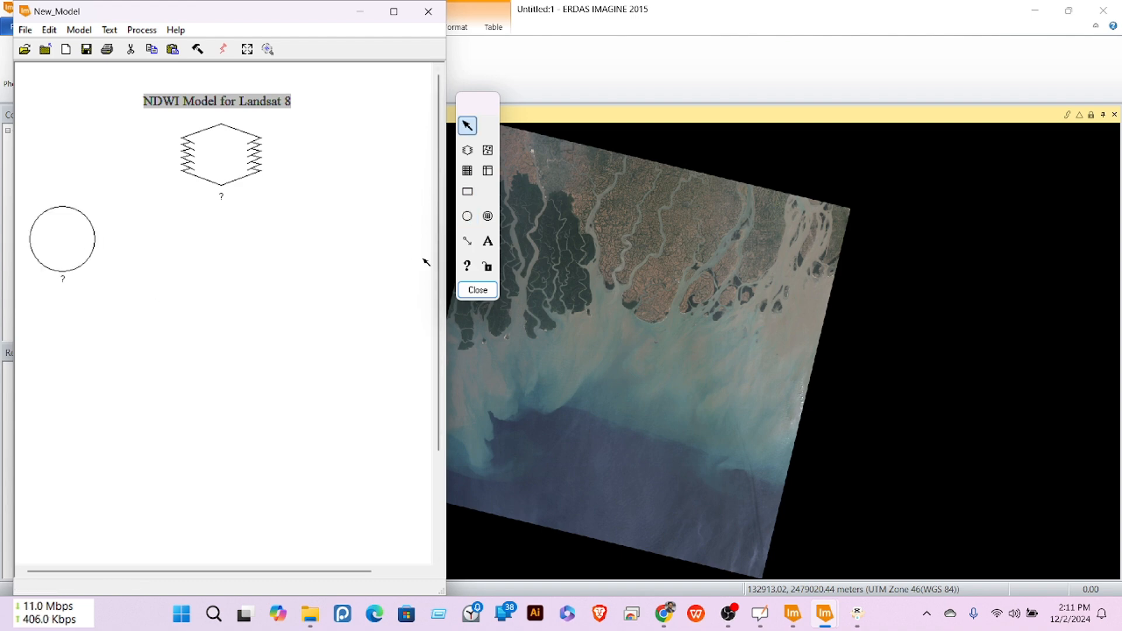
pyautogui.click(467, 216)
pyautogui.click(365, 250)
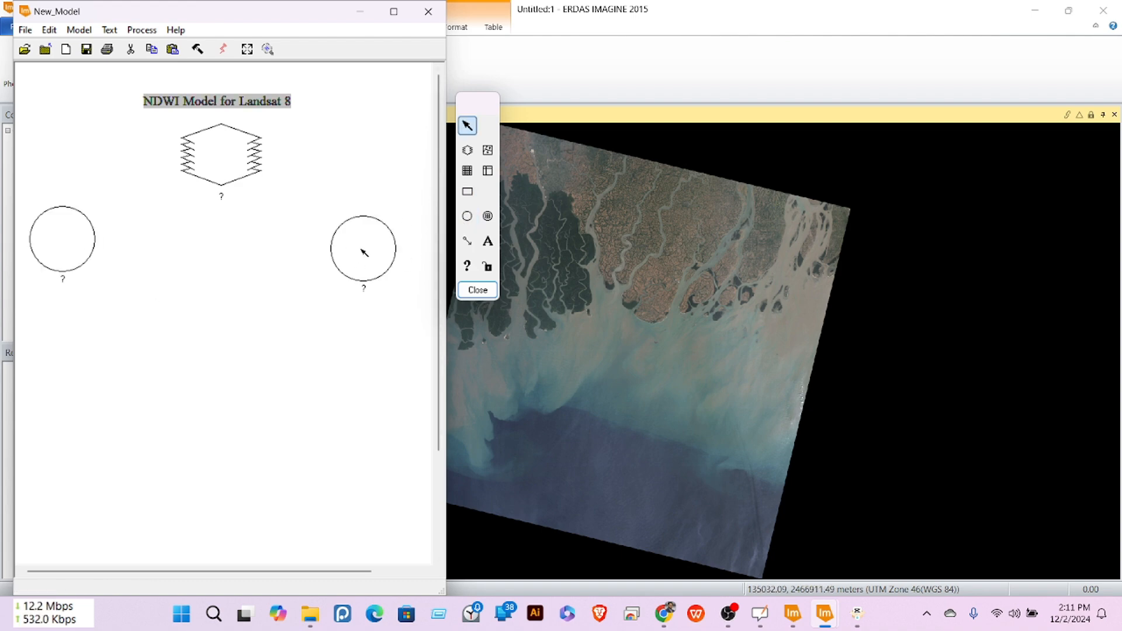
pyautogui.click(364, 250)
pyautogui.press('Delete')
pyautogui.hotkey('ctrl', 'z')
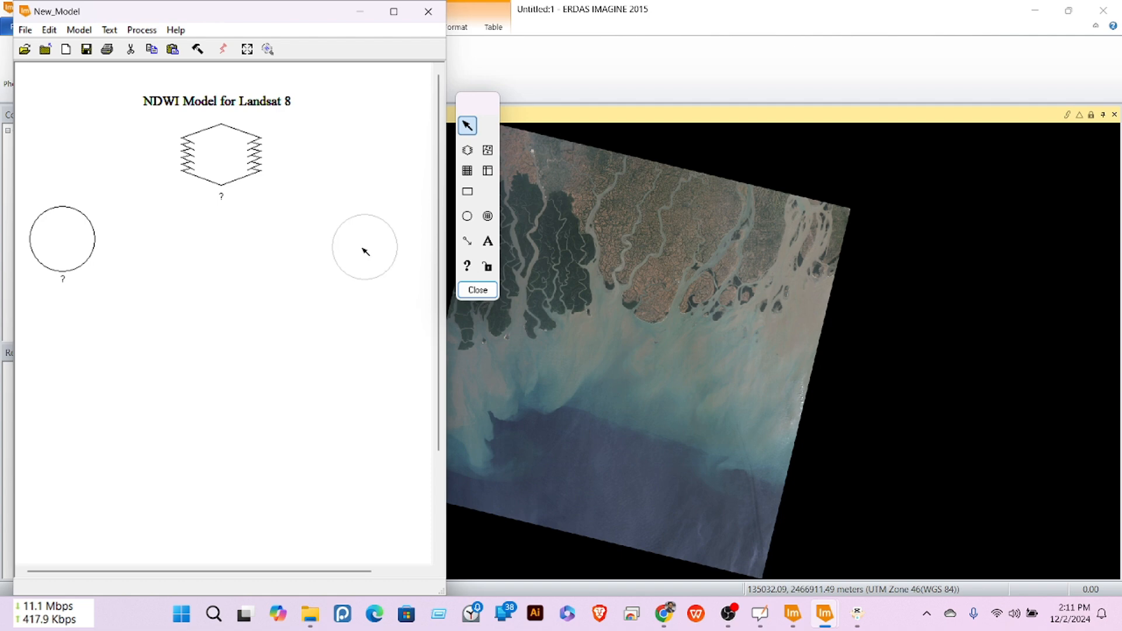
pyautogui.click(364, 251)
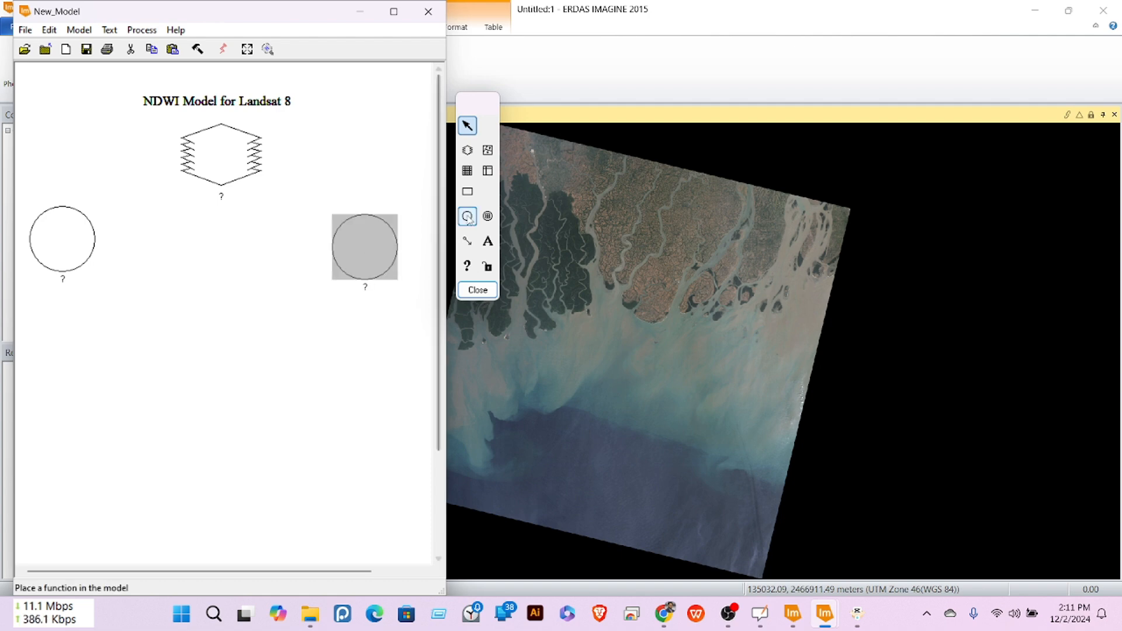
# Step: Add a raster under each function, a central function below them, and the output raster at the bottom
pyautogui.click(467, 150)
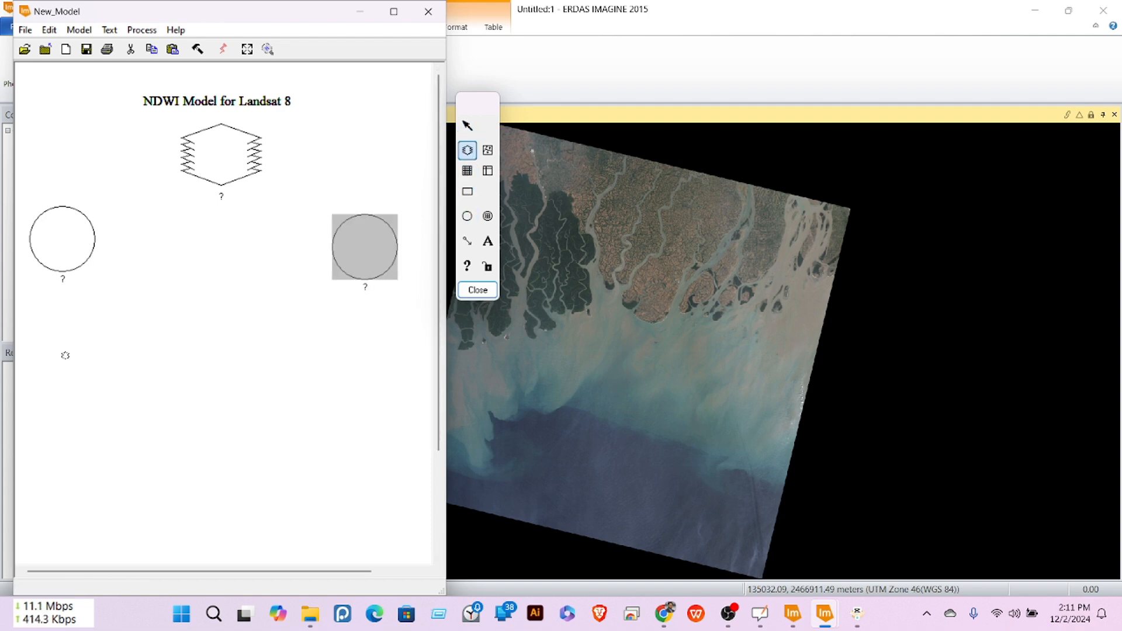
pyautogui.click(65, 357)
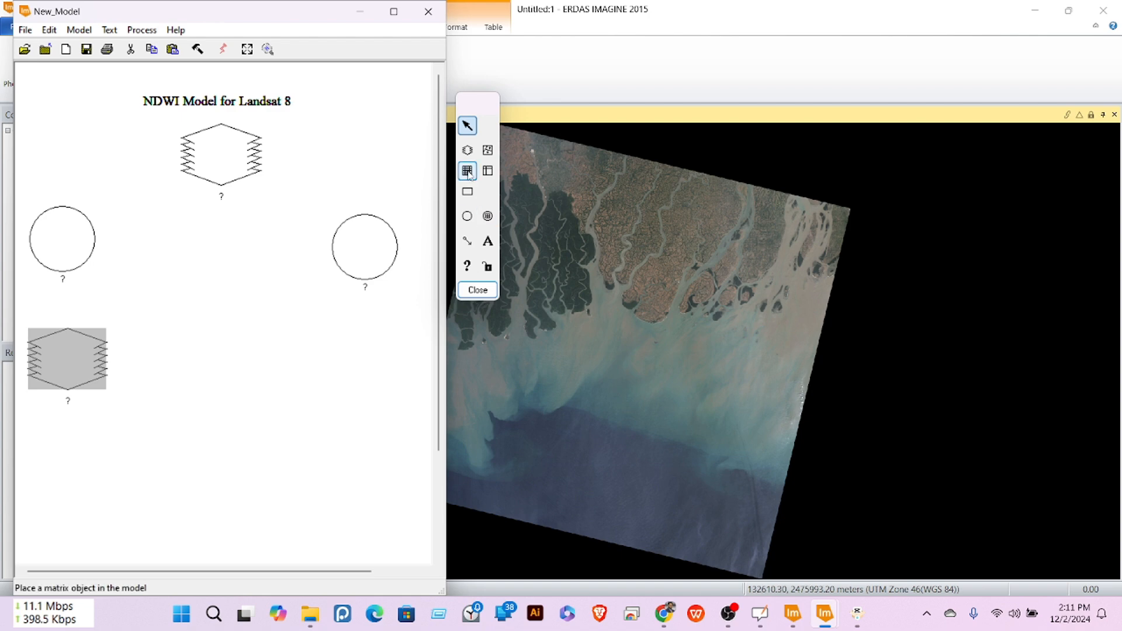
pyautogui.click(467, 150)
pyautogui.click(370, 355)
pyautogui.moveTo(377, 363); pyautogui.dragTo(371, 365)
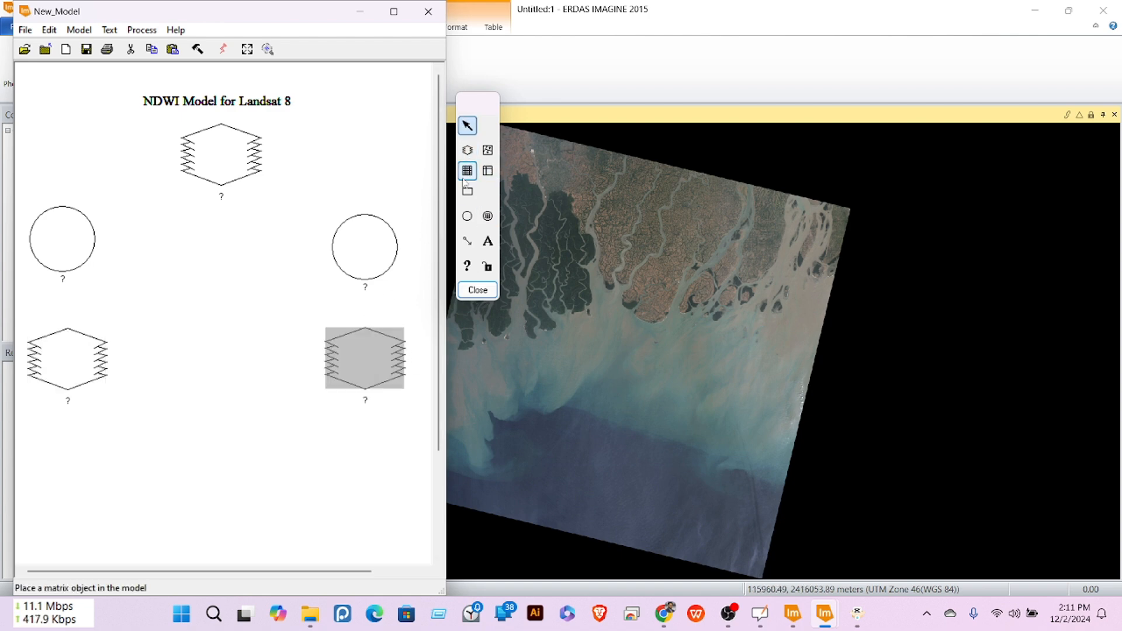
pyautogui.click(467, 217)
pyautogui.click(215, 363)
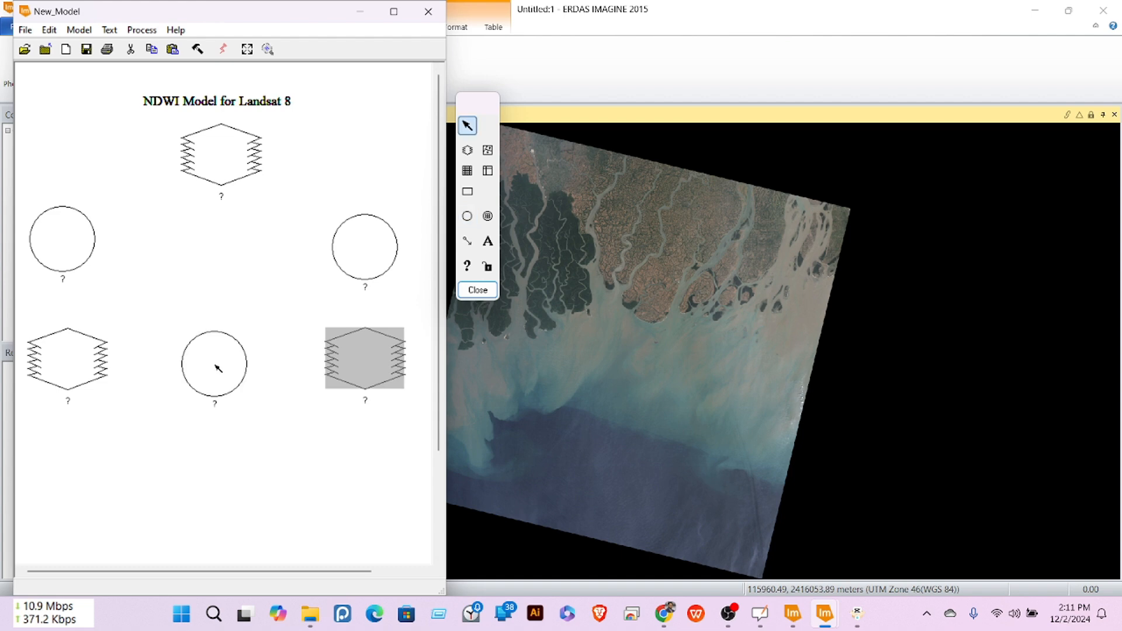
pyautogui.moveTo(218, 371); pyautogui.dragTo(221, 406)
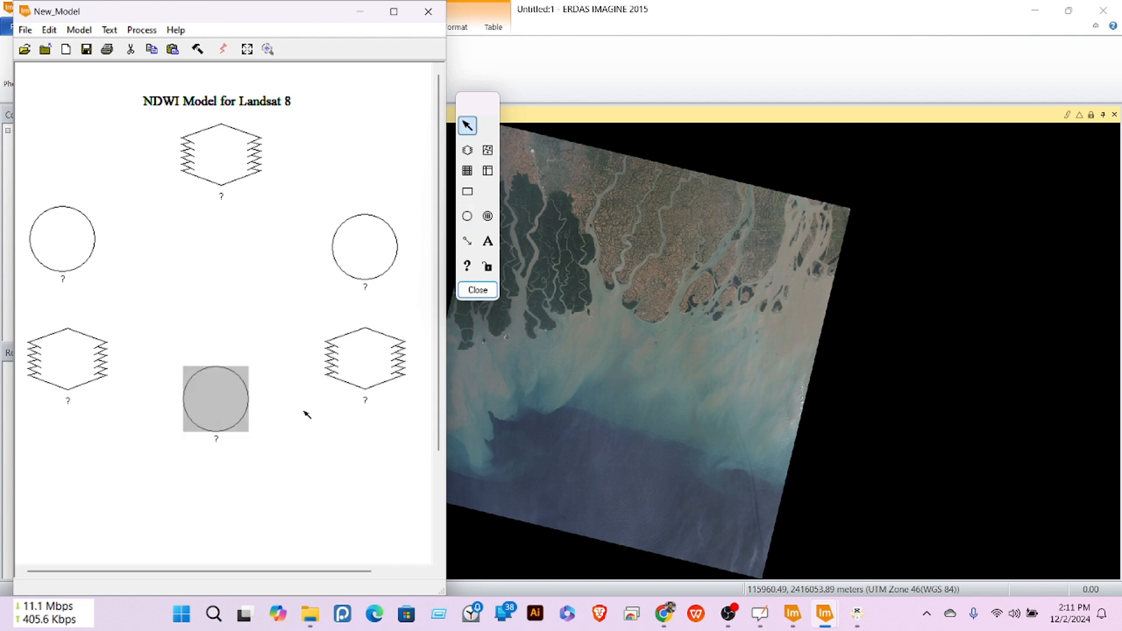
pyautogui.click(467, 150)
pyautogui.click(217, 526)
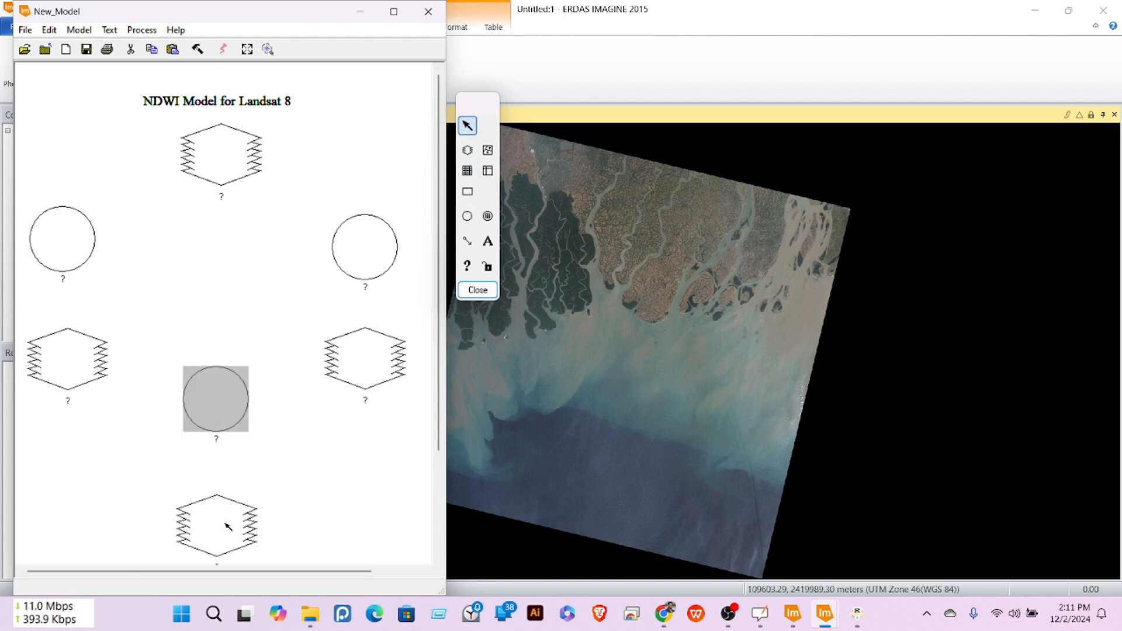
pyautogui.moveTo(226, 526); pyautogui.dragTo(224, 512)
# Step: Link the nodes with arrows: top raster to both functions, functions to rasters, rasters to the central function
pyautogui.click(467, 241)
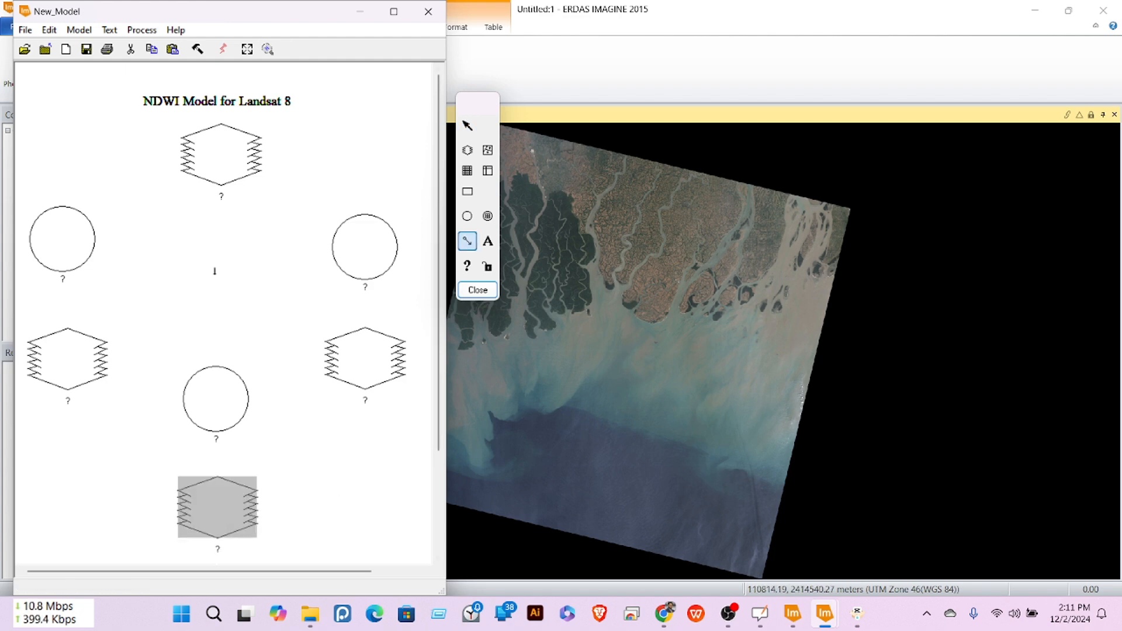
pyautogui.moveTo(224, 171); pyautogui.dragTo(95, 221)
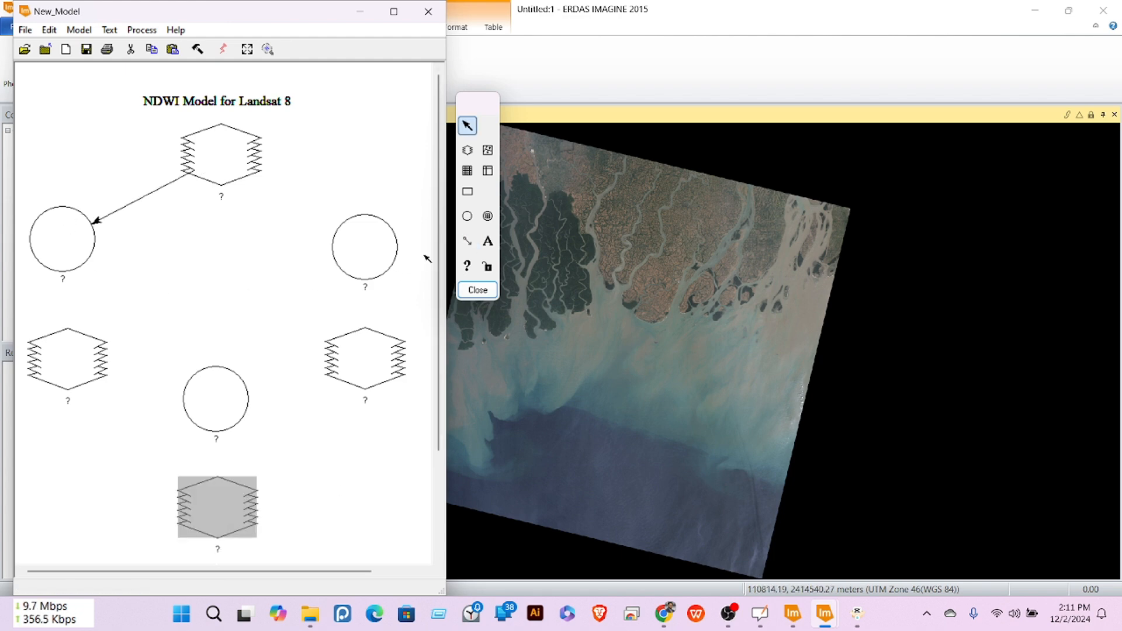
pyautogui.moveTo(224, 164); pyautogui.dragTo(354, 250)
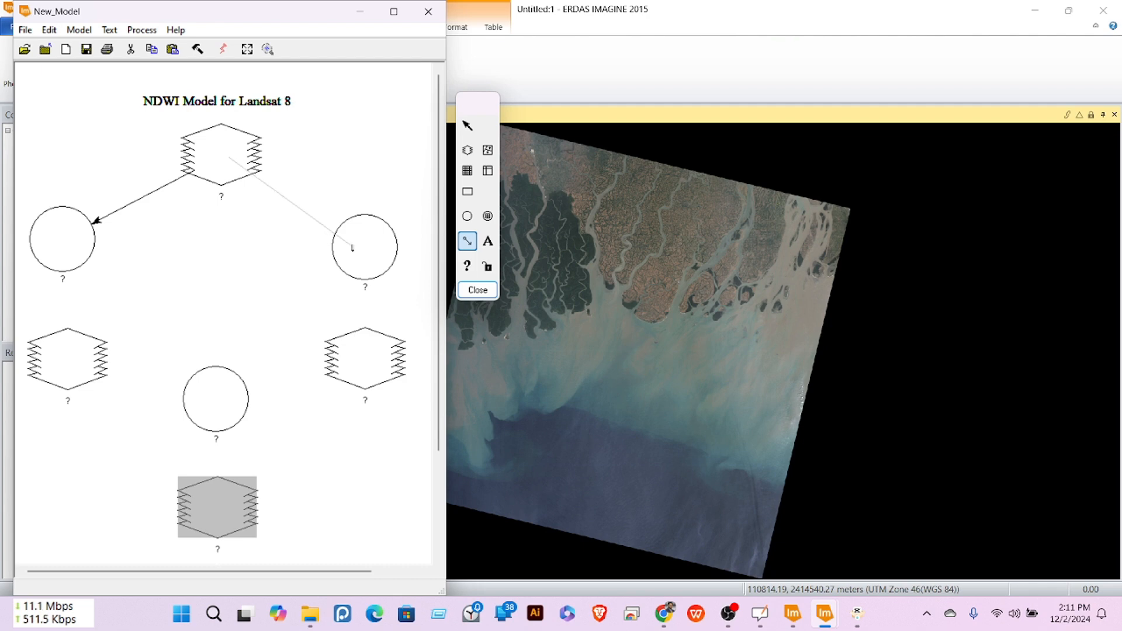
pyautogui.click(467, 241)
pyautogui.moveTo(62, 248); pyautogui.dragTo(70, 363)
pyautogui.click(466, 241)
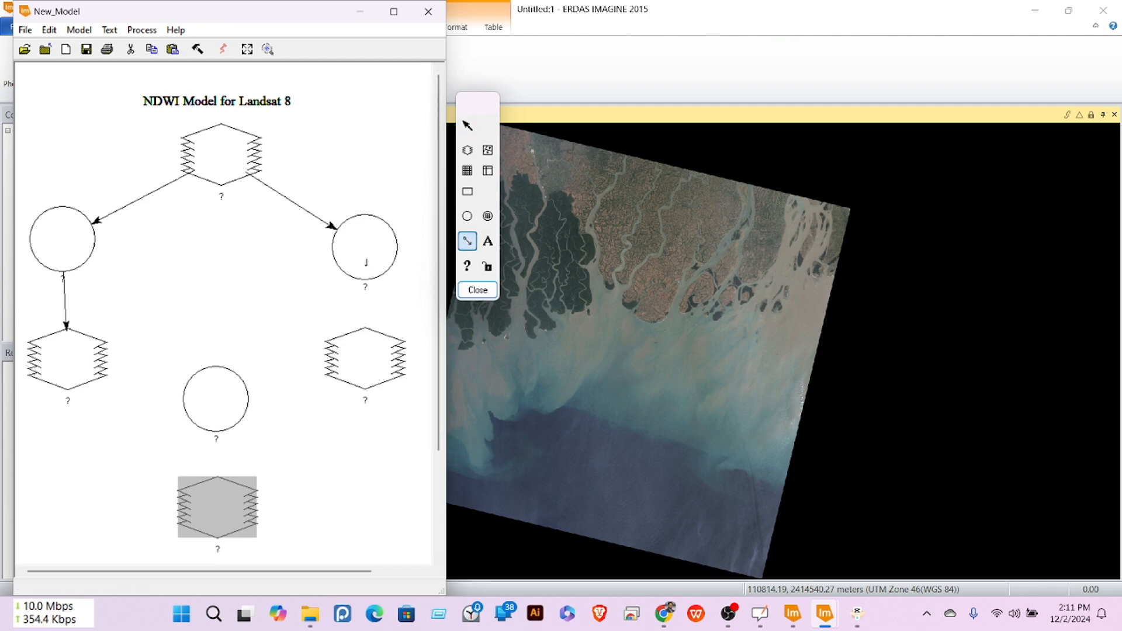
pyautogui.moveTo(365, 260); pyautogui.dragTo(365, 330)
pyautogui.click(466, 241)
pyautogui.moveTo(72, 363); pyautogui.dragTo(201, 392)
pyautogui.click(467, 240)
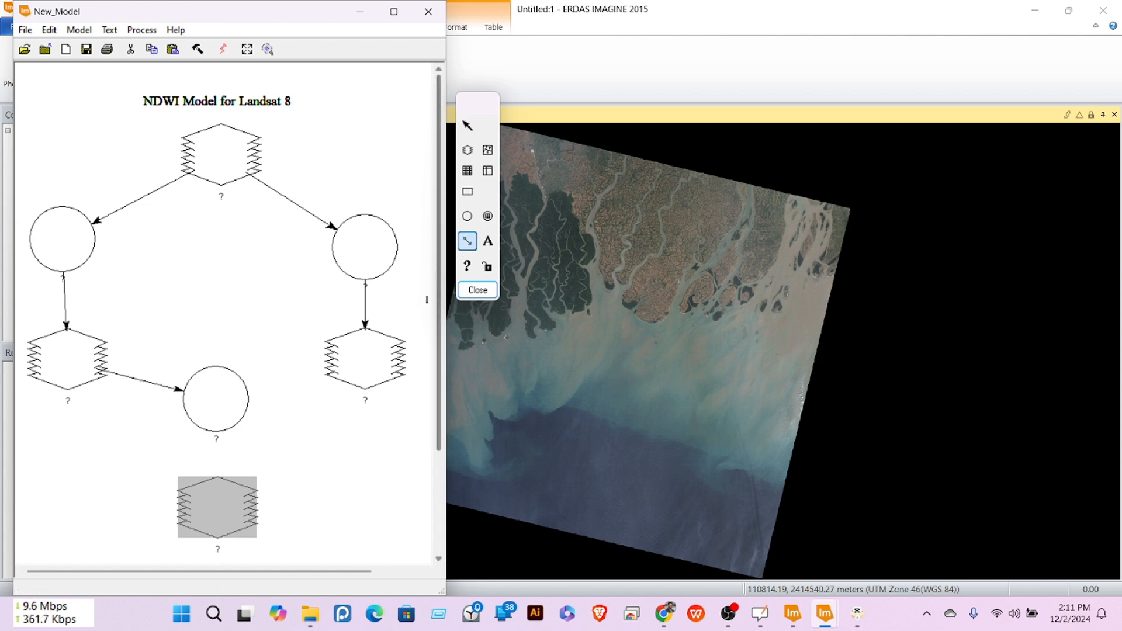
pyautogui.moveTo(358, 363)
pyautogui.mouseDown()
pyautogui.moveTo(225, 393)
pyautogui.moveTo(219, 506)
pyautogui.mouseUp()
pyautogui.click(468, 241)
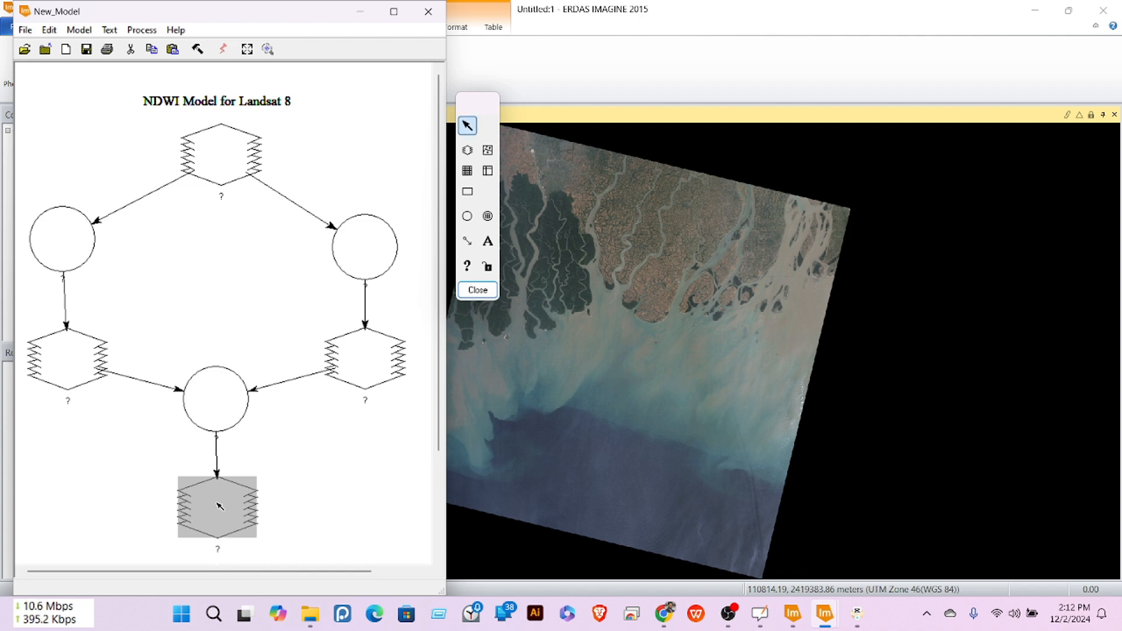
# Step: Set the top input raster to Landsat_8.img from the student's data folder on drive E:
pyautogui.doubleClick(223, 160)
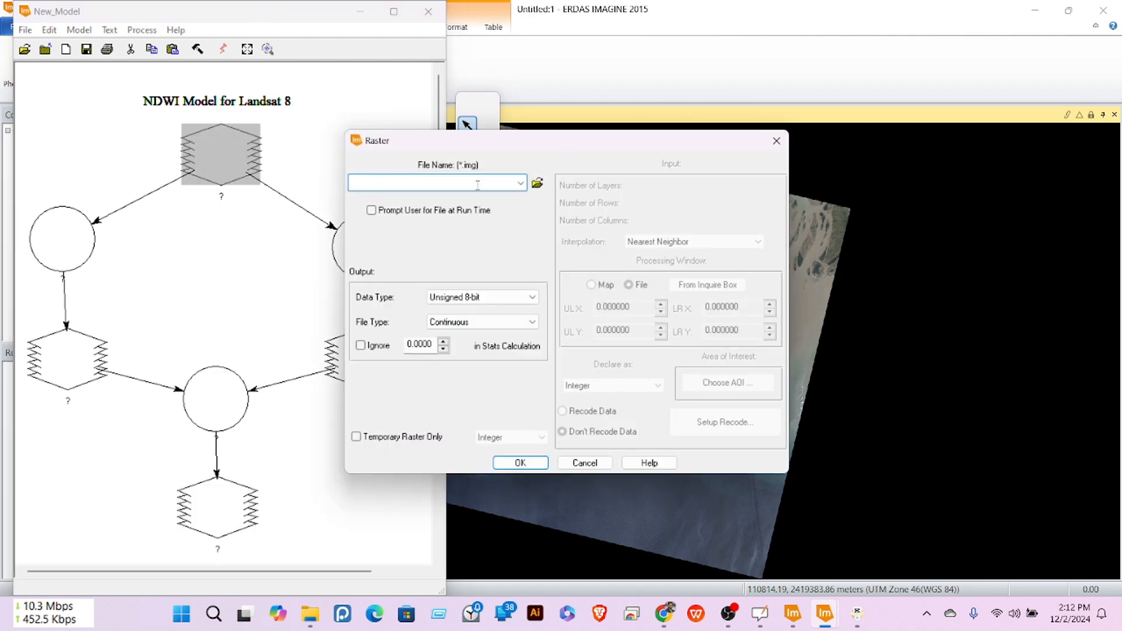
pyautogui.click(537, 182)
pyautogui.click(609, 218)
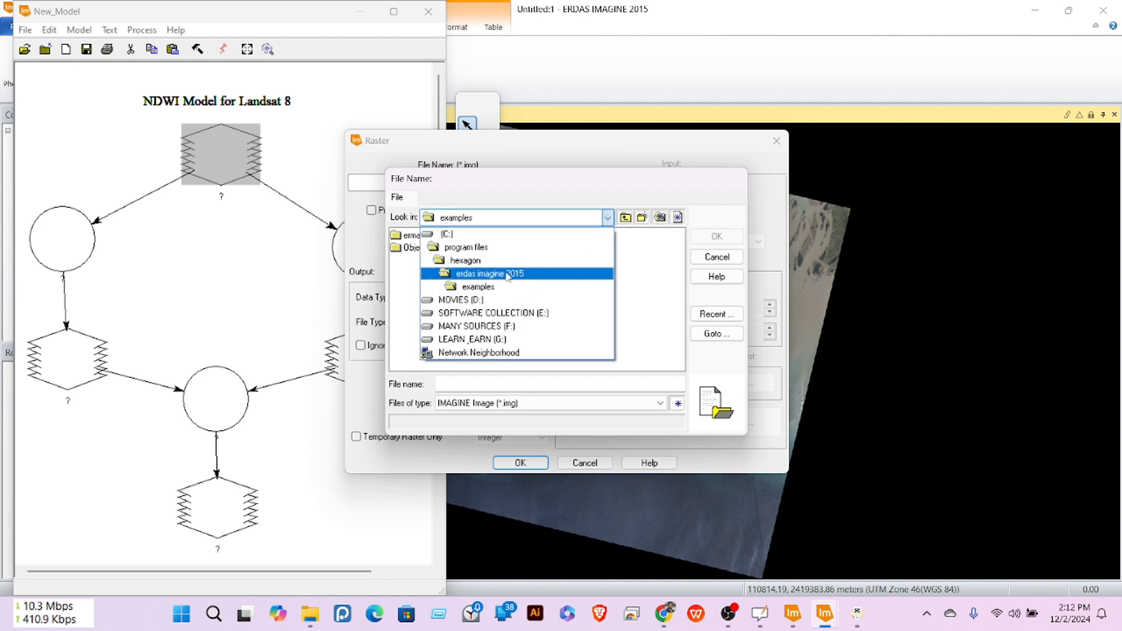
pyautogui.click(479, 313)
pyautogui.doubleClick(447, 248)
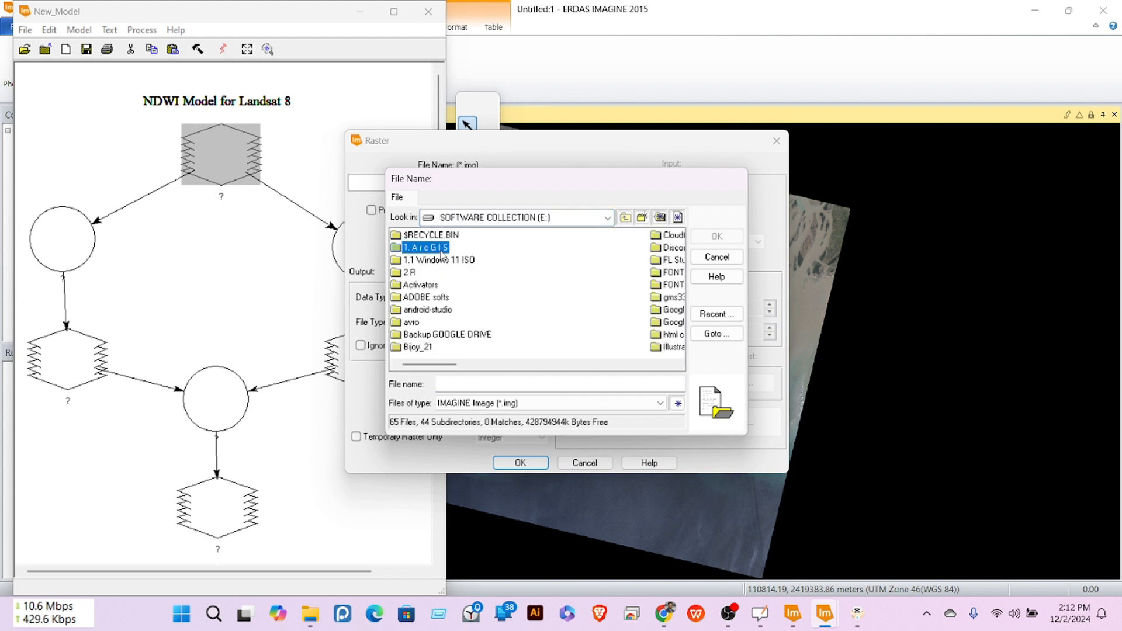
pyautogui.click(447, 260)
pyautogui.doubleClick(447, 260)
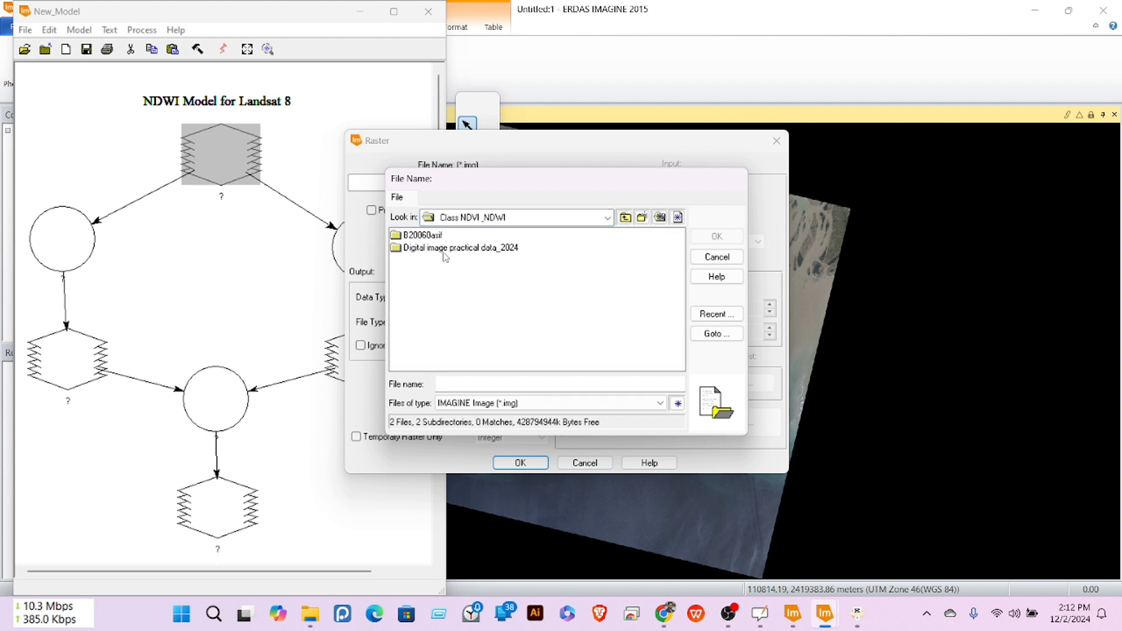
pyautogui.doubleClick(433, 236)
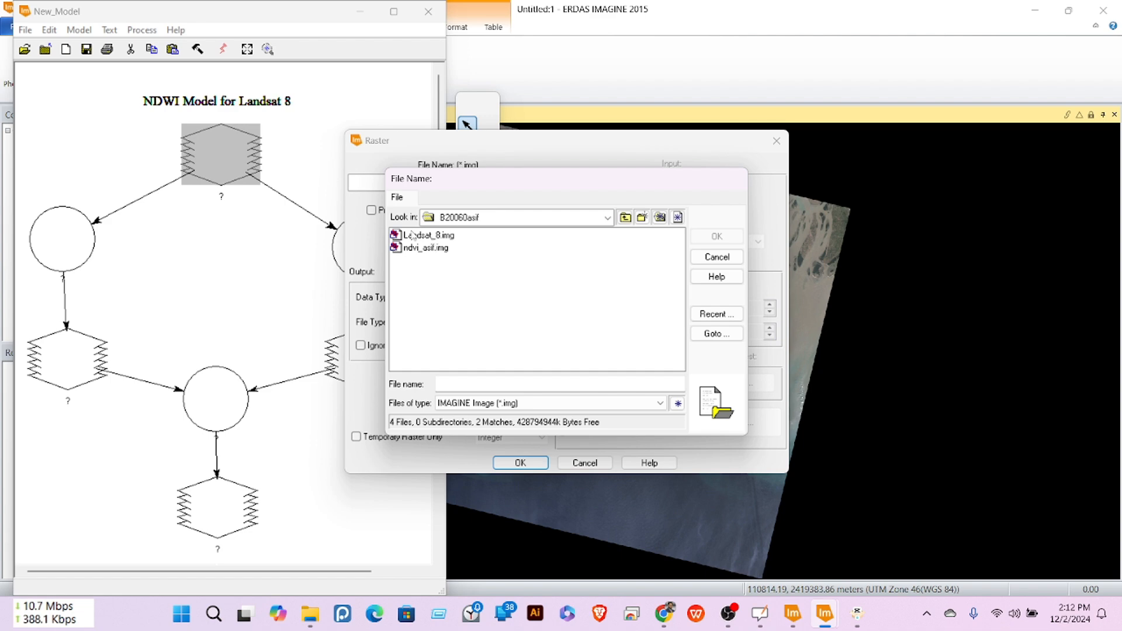
pyautogui.click(424, 236)
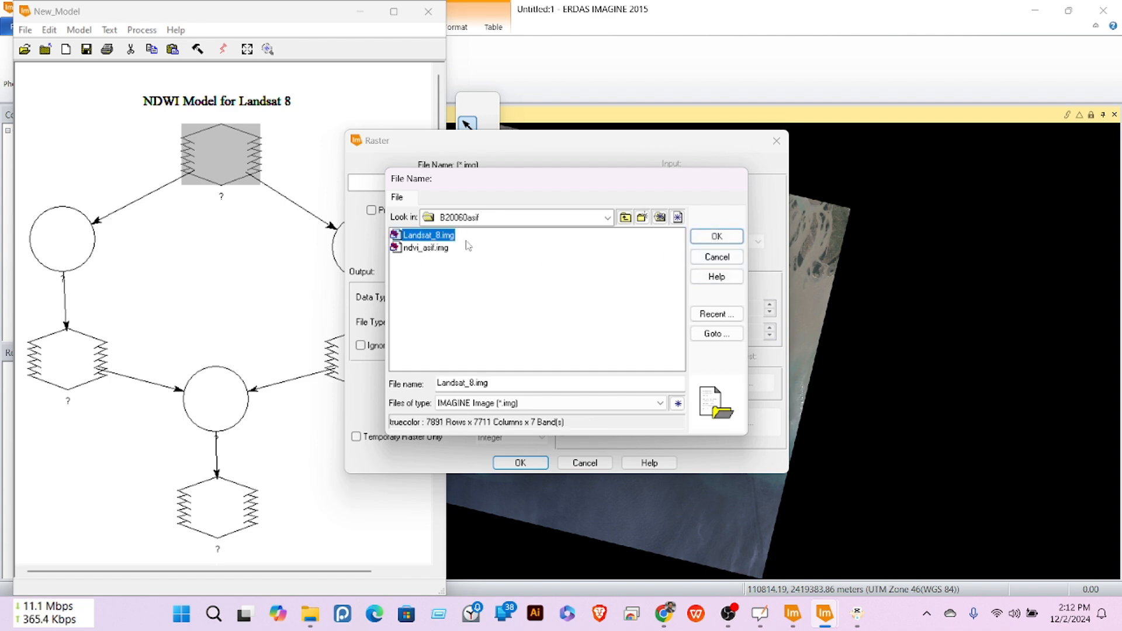
pyautogui.click(717, 237)
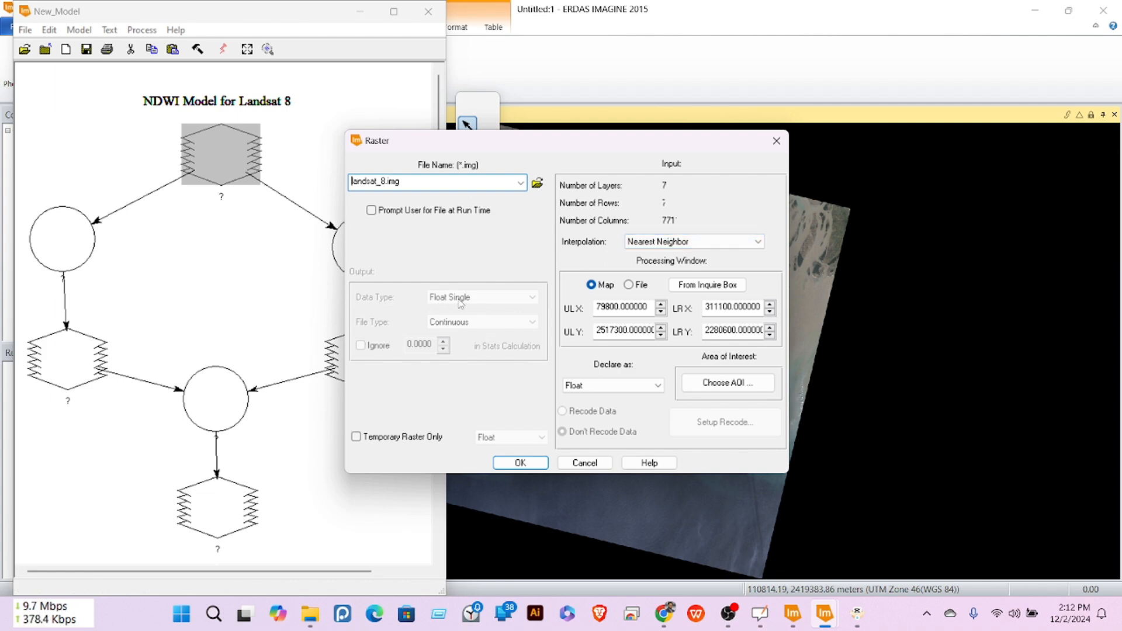
pyautogui.click(522, 463)
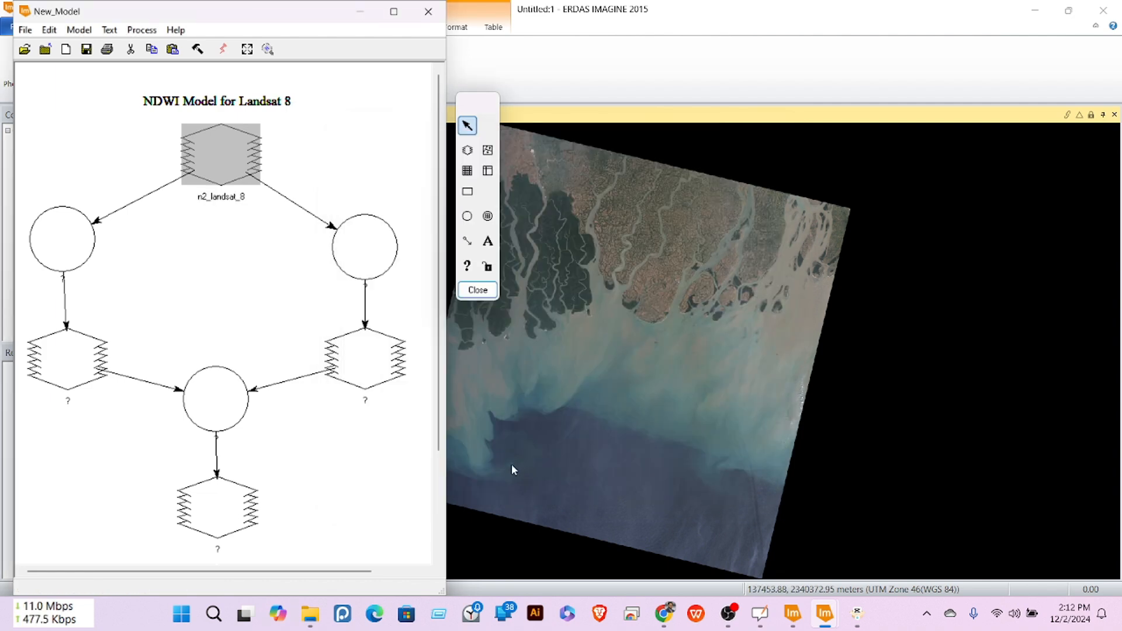
# Step: Define the left function as $n2_landsat_8(3) - $n2_landsat_8(6)
pyautogui.doubleClick(62, 244)
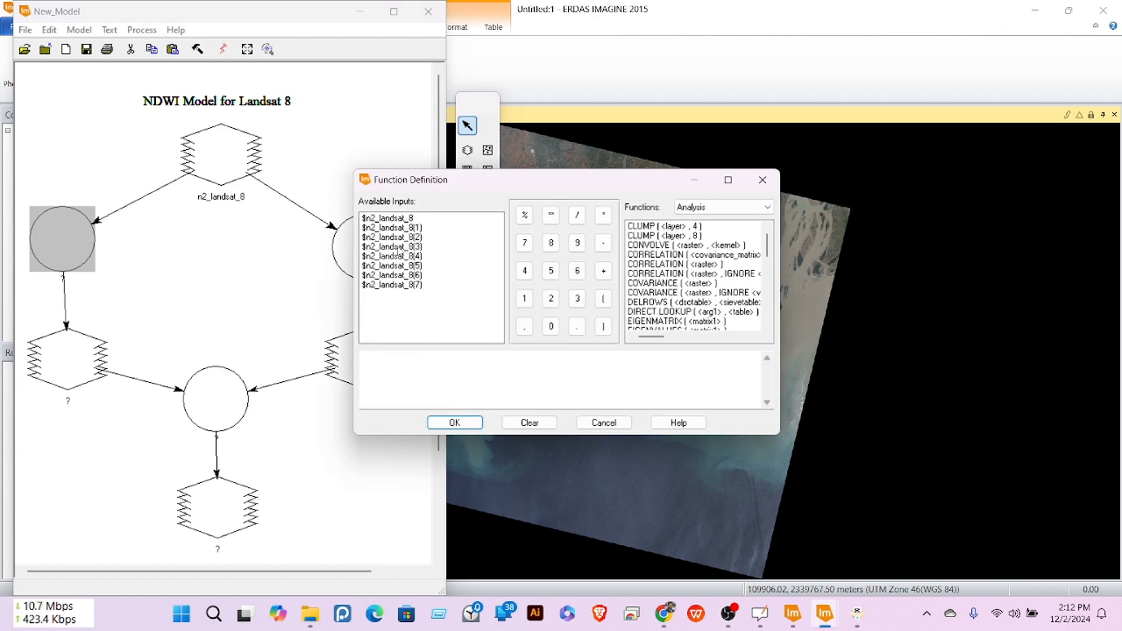
pyautogui.doubleClick(399, 246)
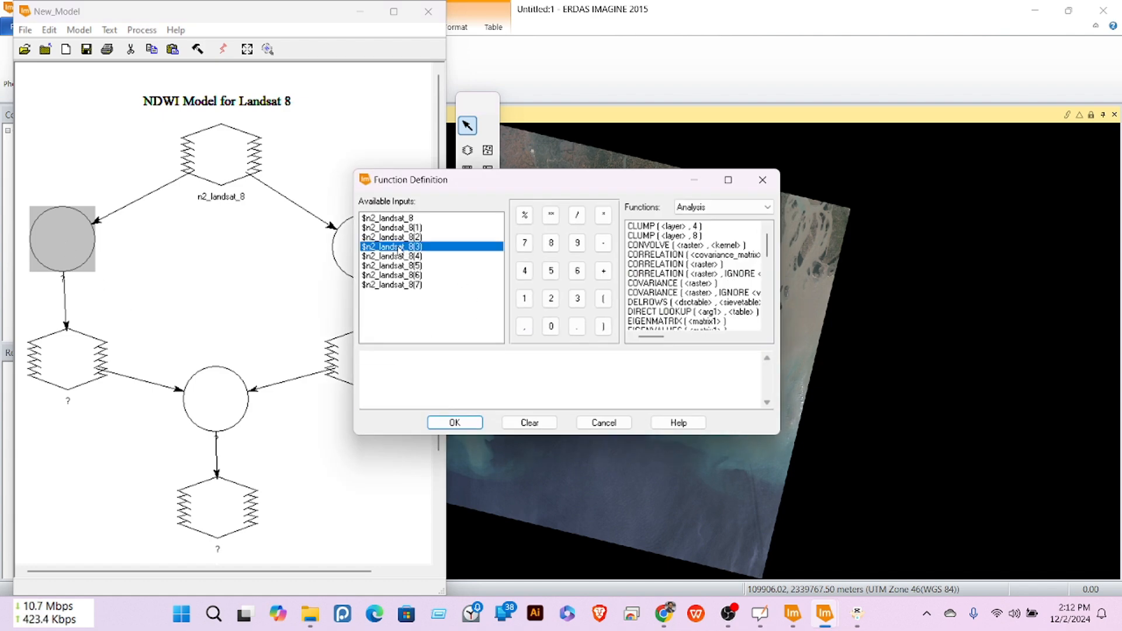
pyautogui.click(603, 242)
pyautogui.doubleClick(392, 275)
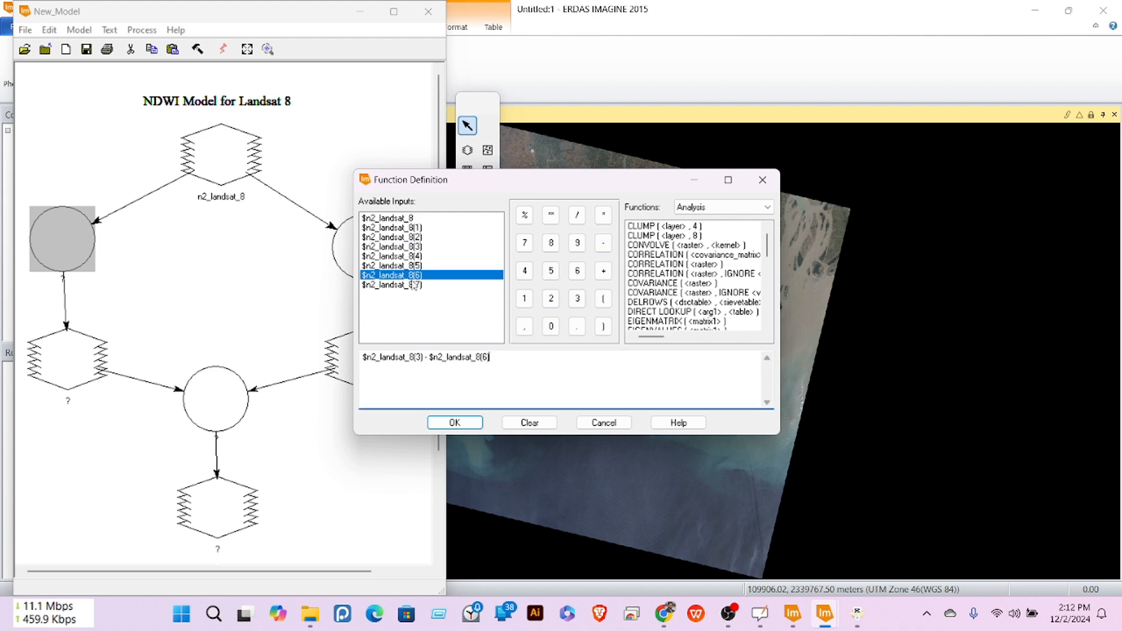
pyautogui.click(455, 422)
# Step: Define the right function as $n2_landsat_8(3) + $n2_landsat_8(6)
pyautogui.doubleClick(371, 245)
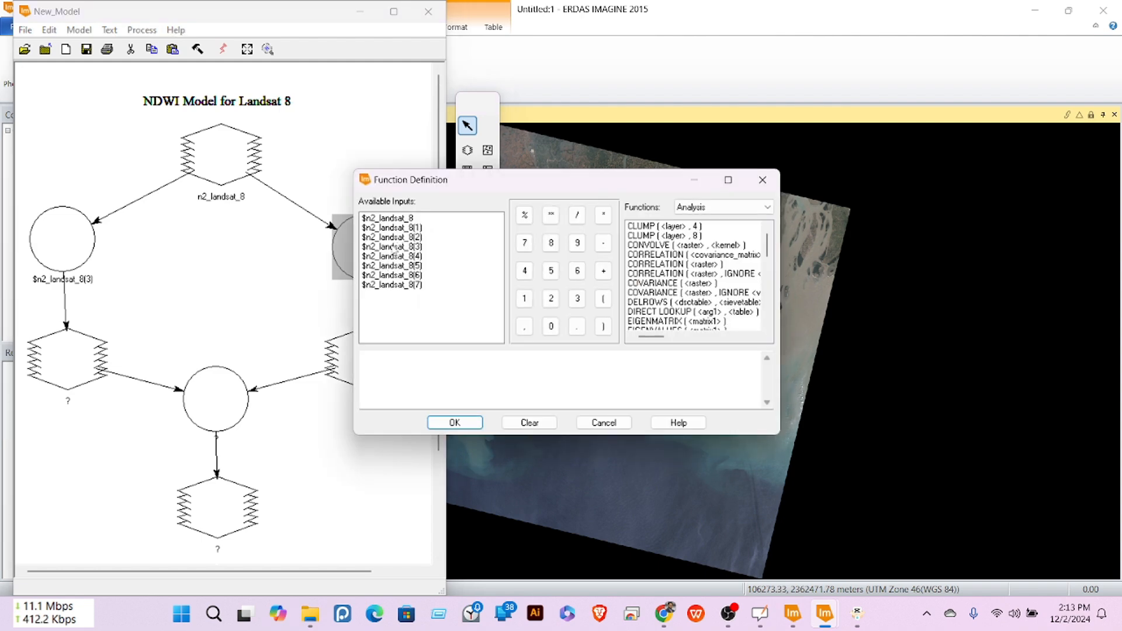
pyautogui.doubleClick(395, 247)
pyautogui.click(604, 271)
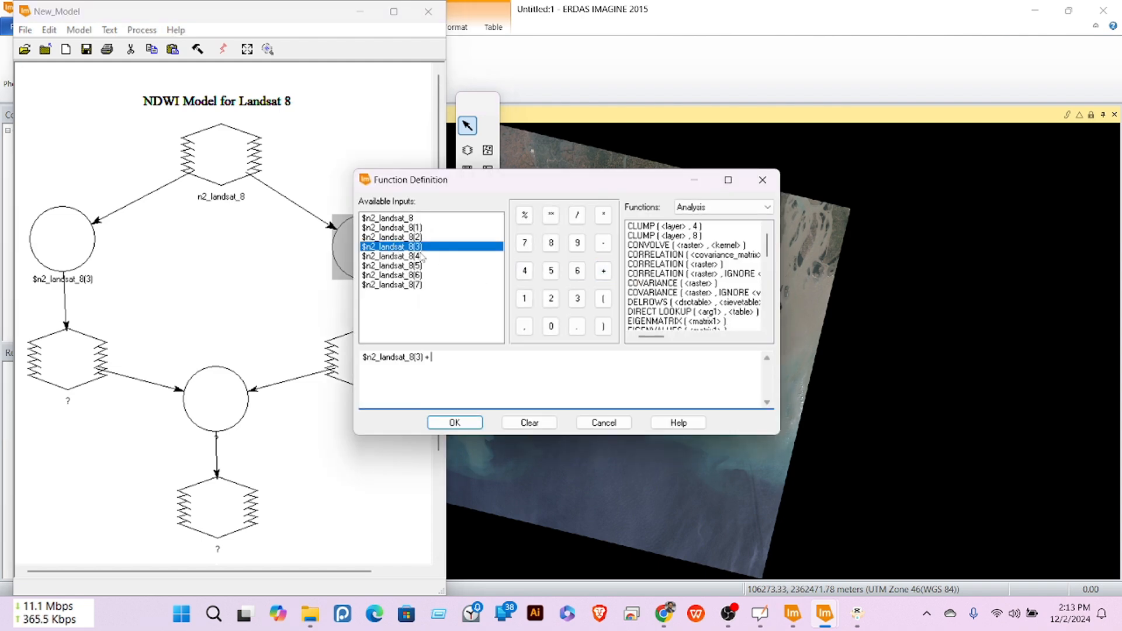
pyautogui.doubleClick(412, 275)
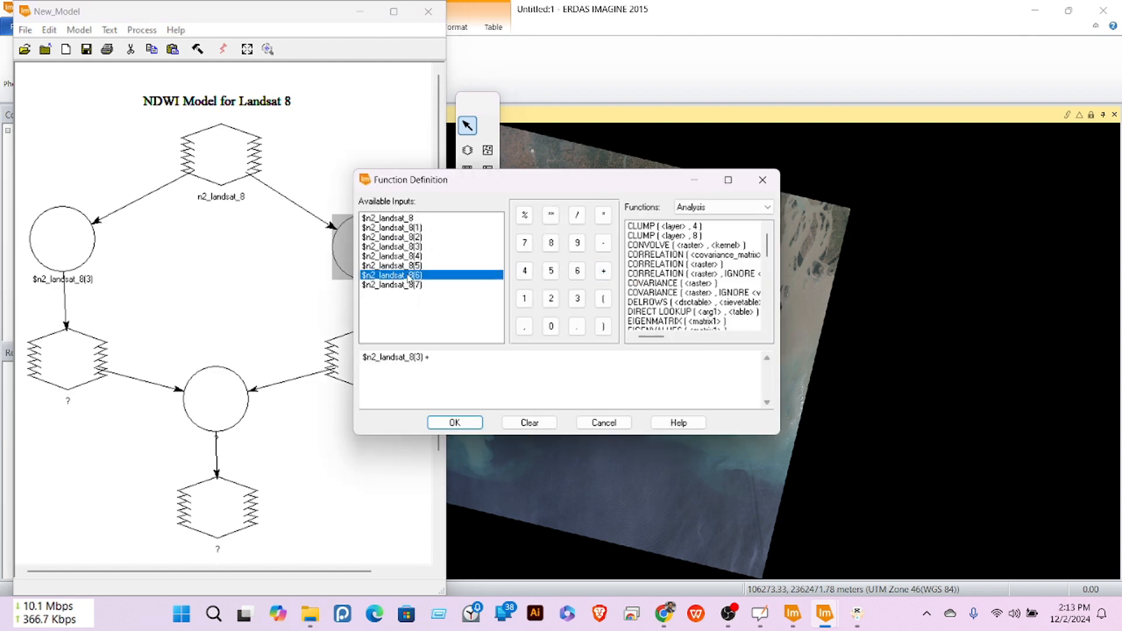
pyautogui.click(454, 422)
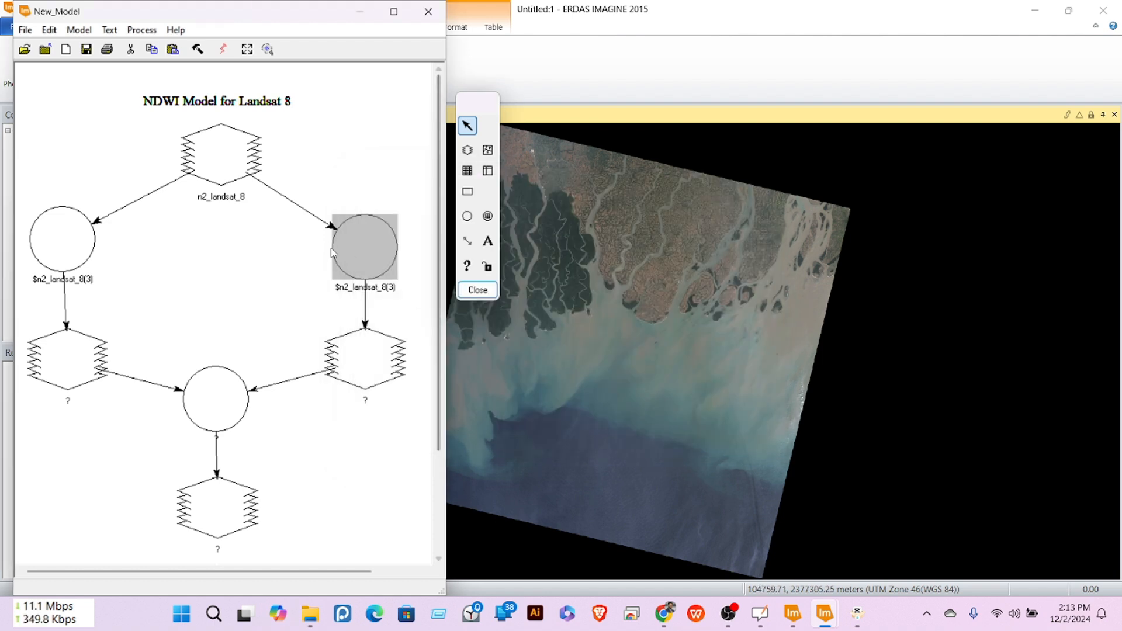
# Step: Mark both intermediate rasters as Temporary Raster Only and open the central function's definition
pyautogui.doubleClick(70, 359)
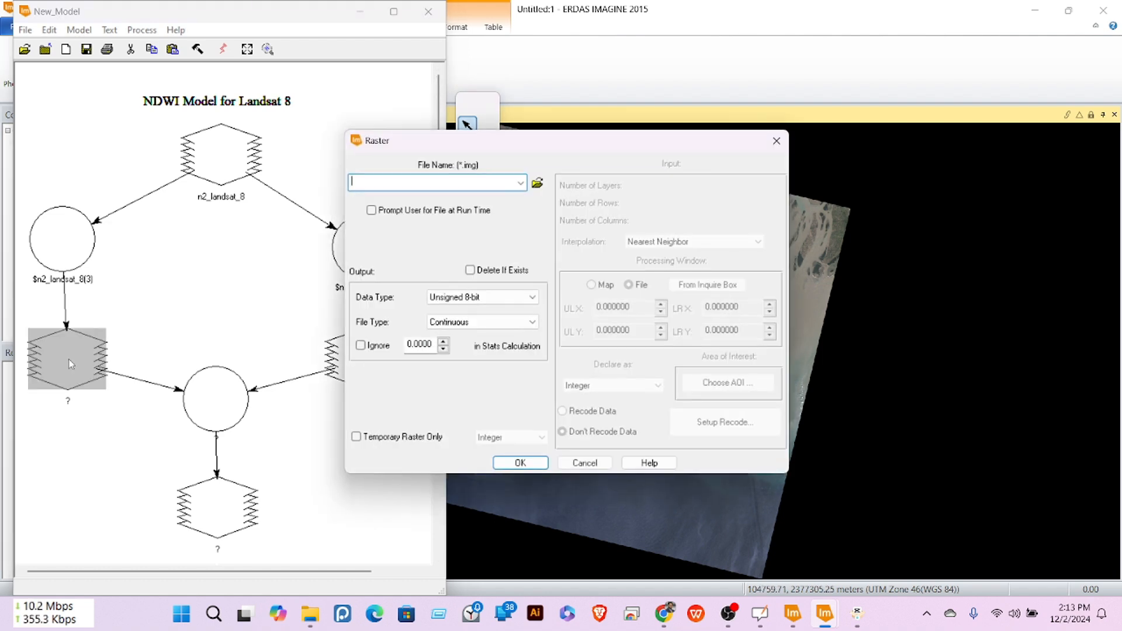
pyautogui.click(356, 438)
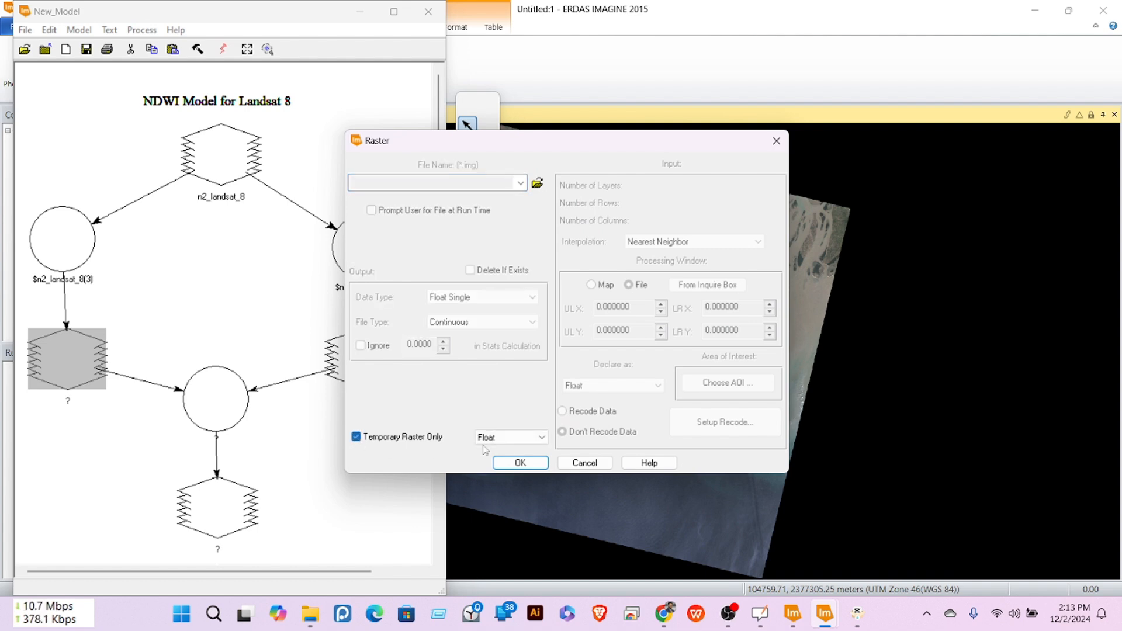
pyautogui.click(512, 463)
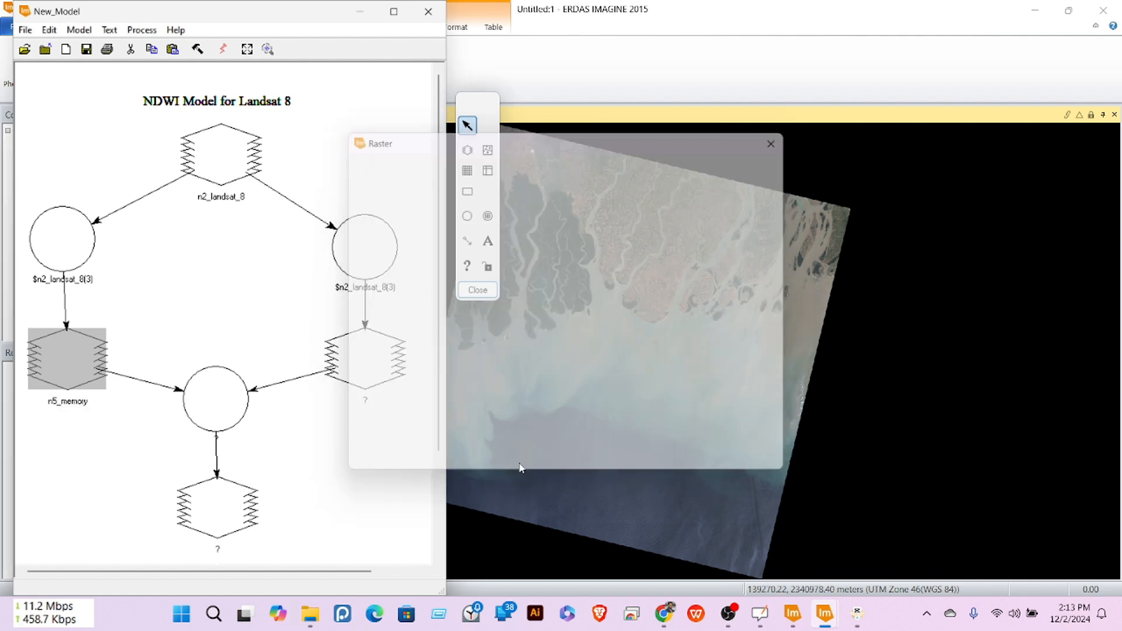
pyautogui.doubleClick(366, 358)
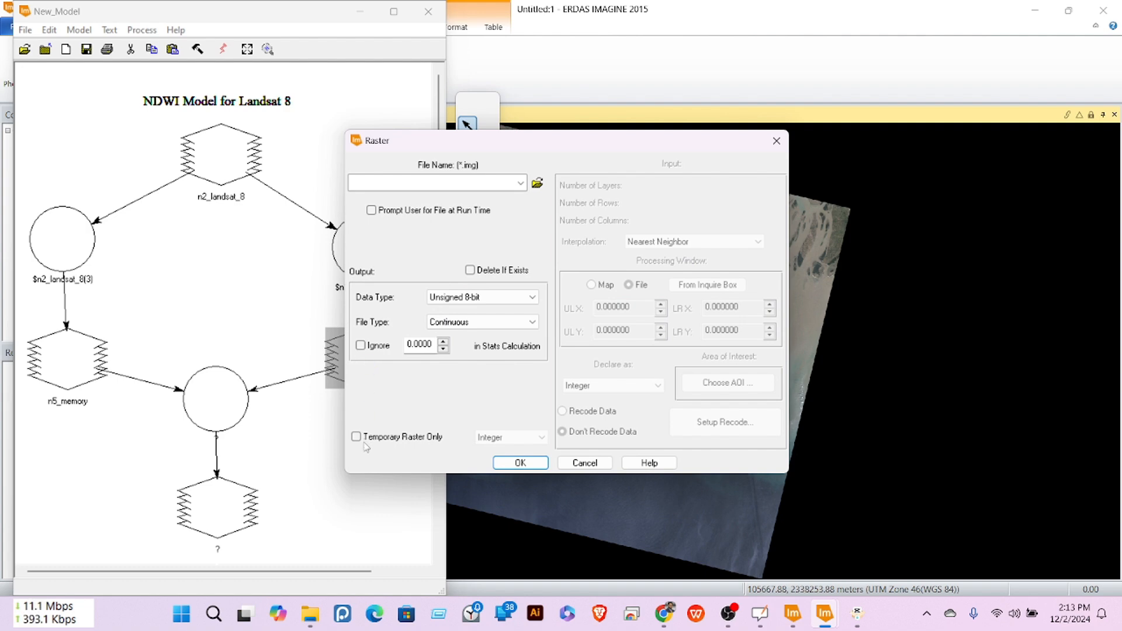
pyautogui.click(356, 437)
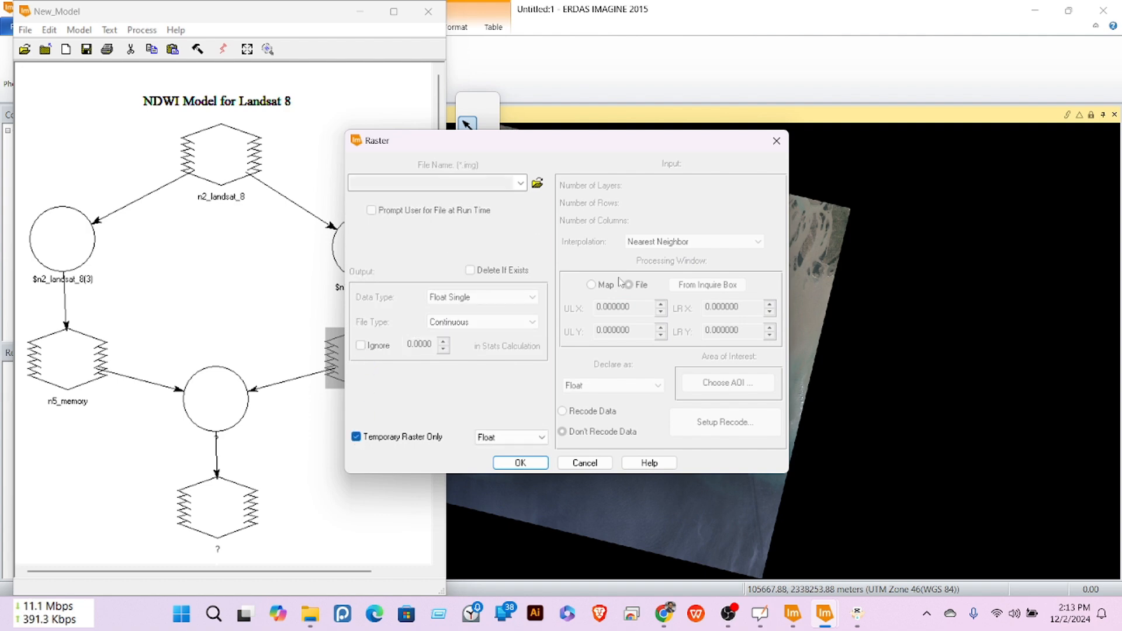
pyautogui.click(520, 463)
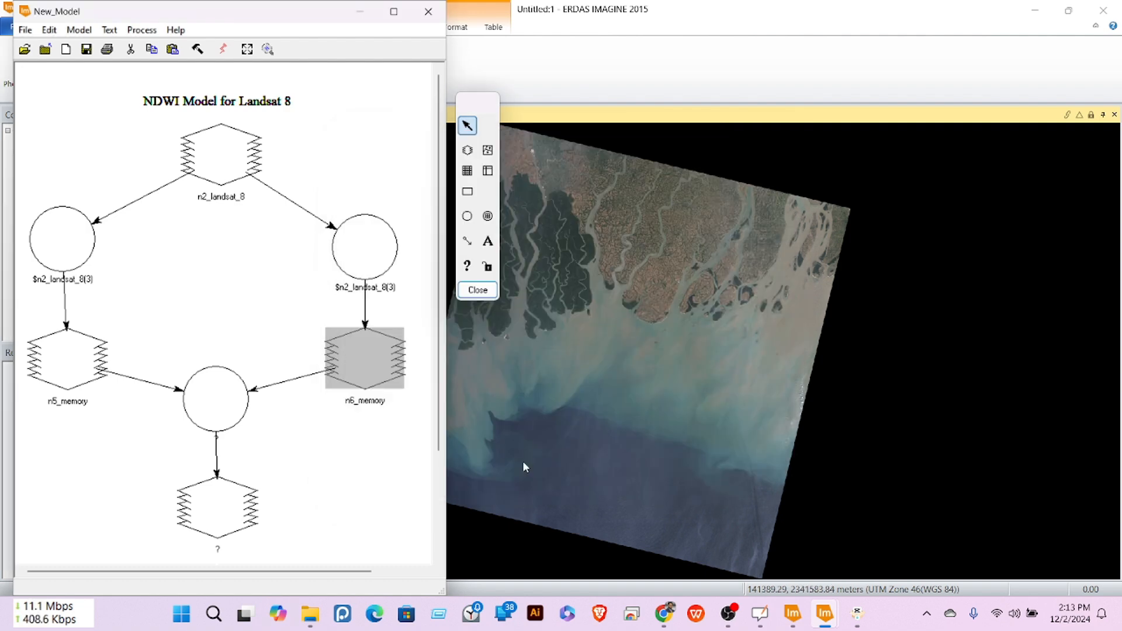
pyautogui.doubleClick(216, 404)
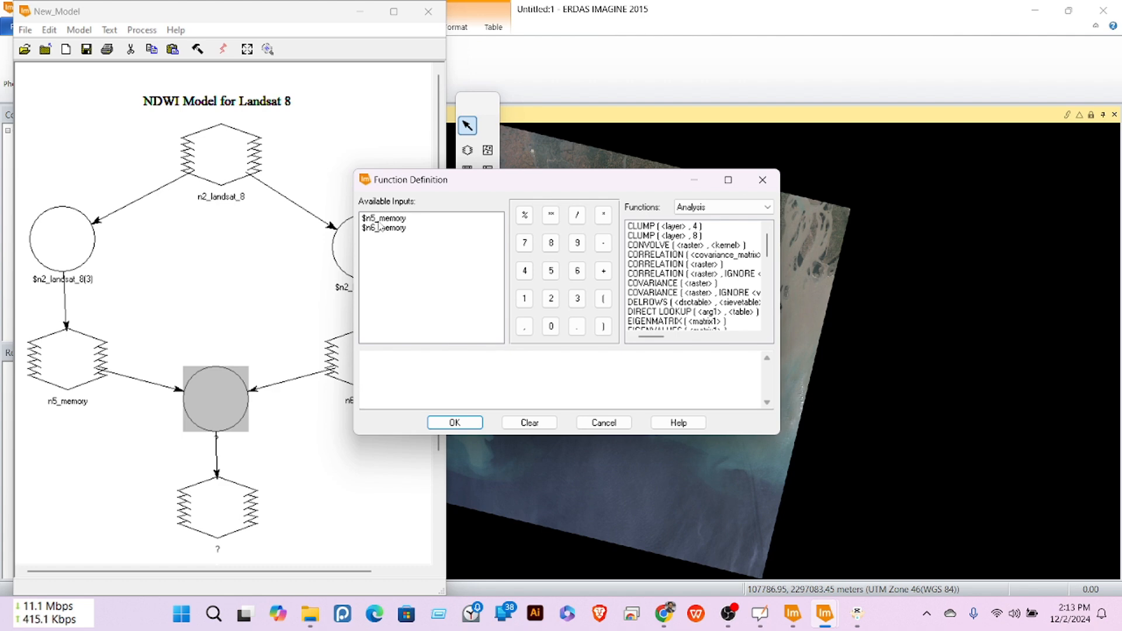
# Step: Enter the central function expression $n5_memory / $n6_memory and confirm it
pyautogui.click(384, 218)
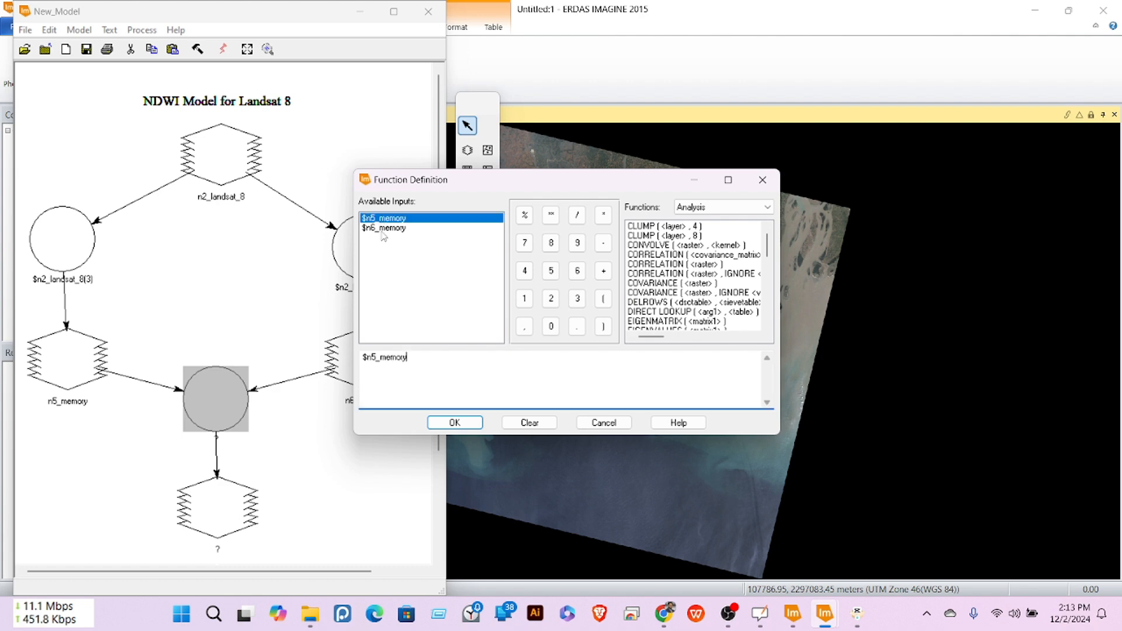
pyautogui.click(578, 216)
pyautogui.click(377, 228)
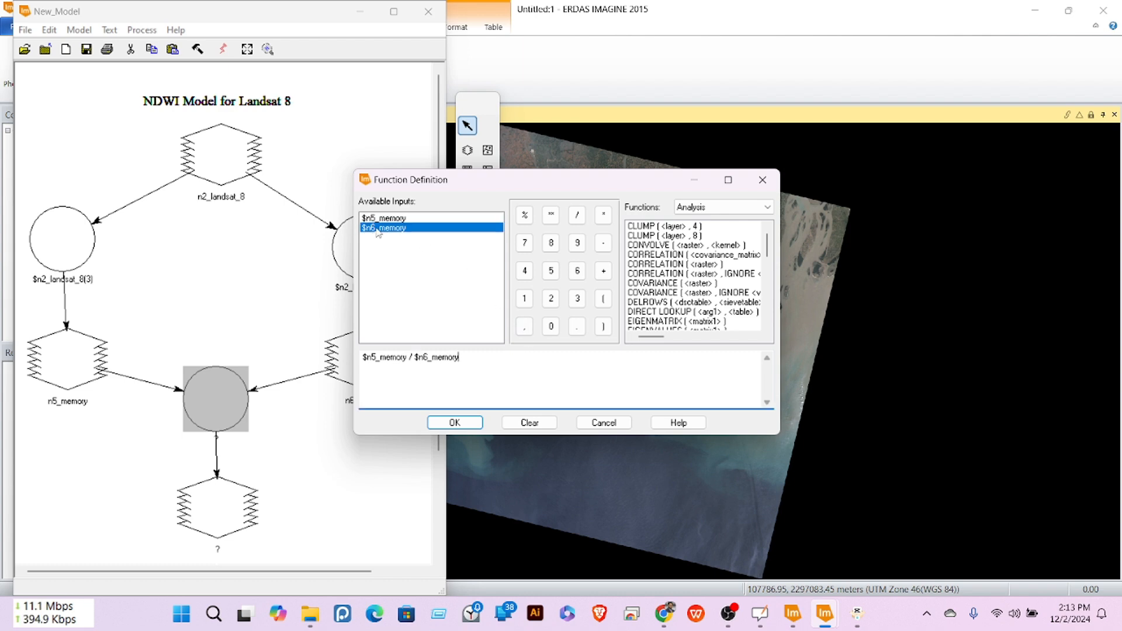
pyautogui.click(455, 423)
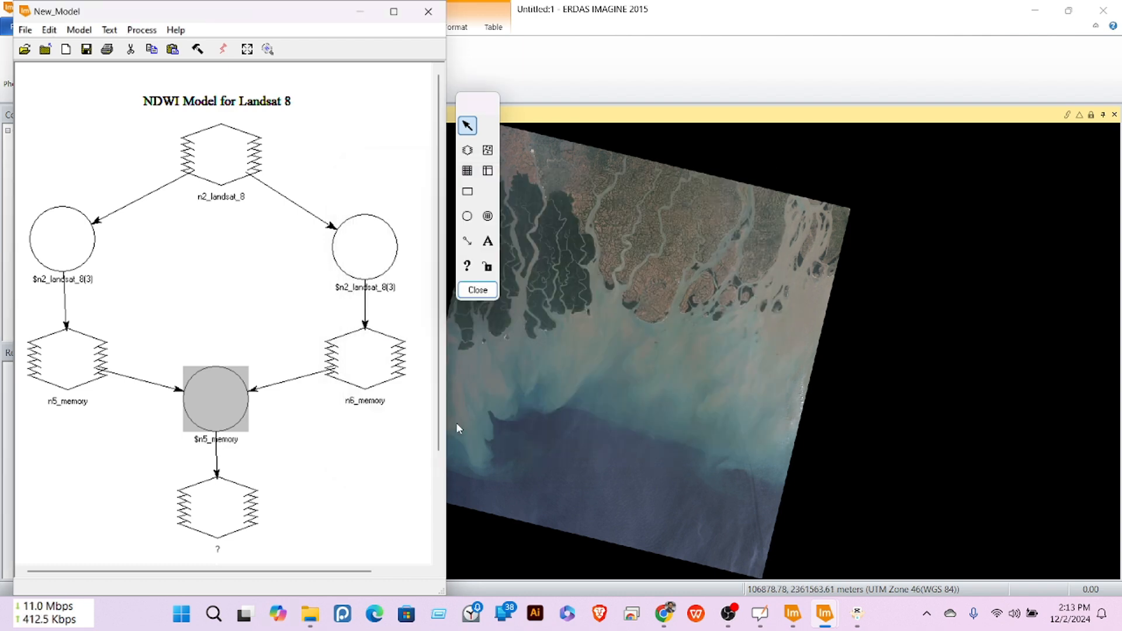
# Step: Name the output raster ndwi_asif.img and set its data type to Float Single
pyautogui.doubleClick(222, 510)
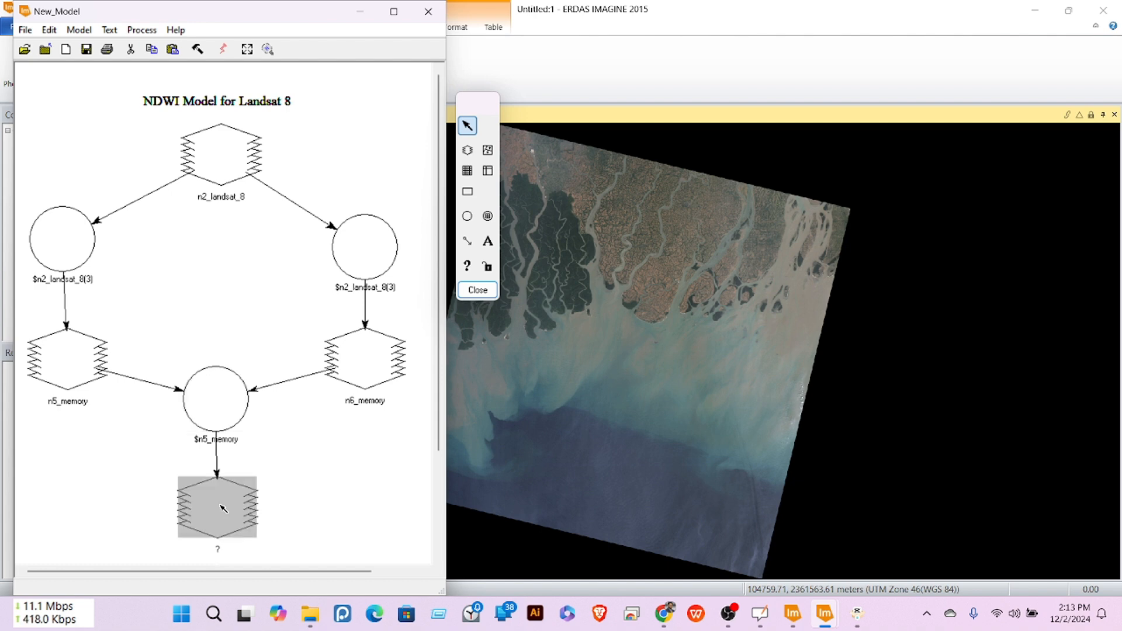
pyautogui.click(537, 184)
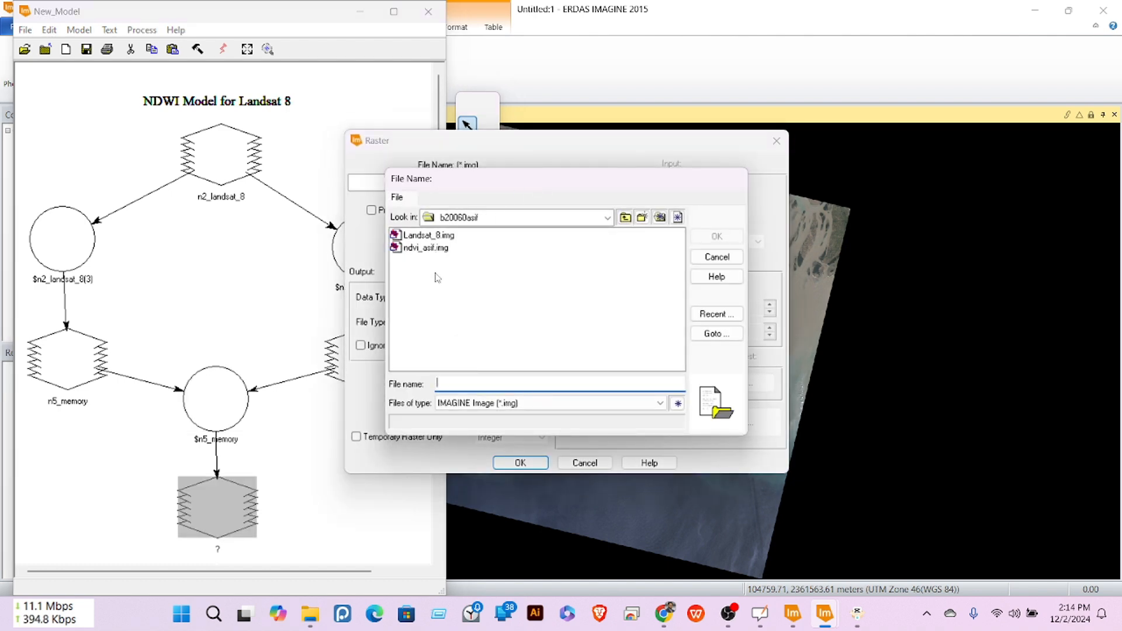
pyautogui.write('ND')
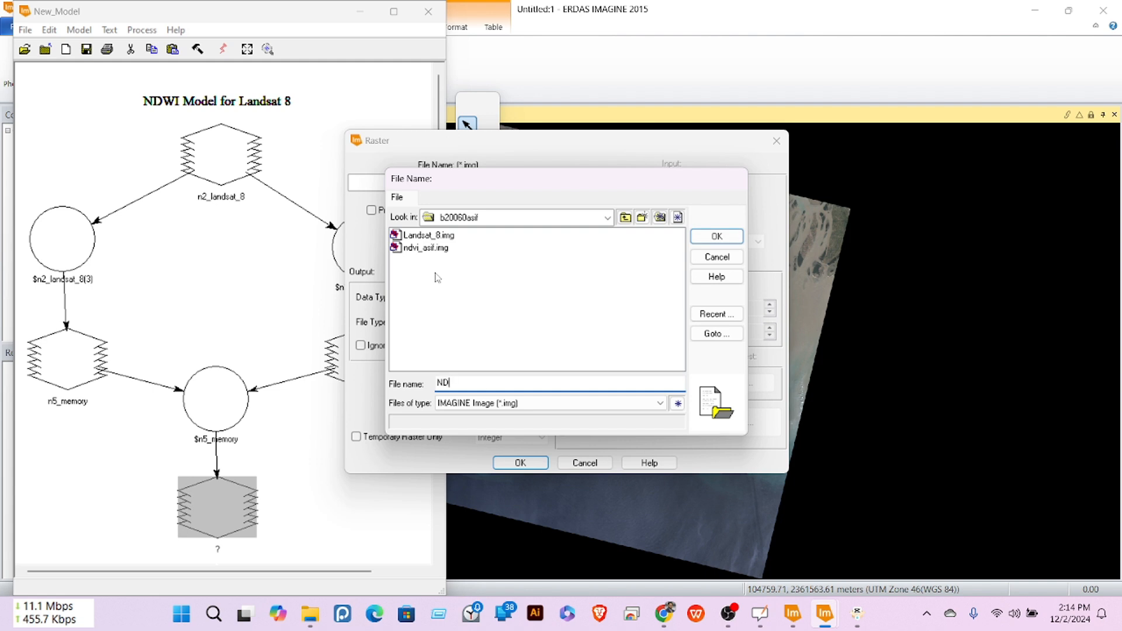
pyautogui.write('WI_Asif')
pyautogui.click(718, 237)
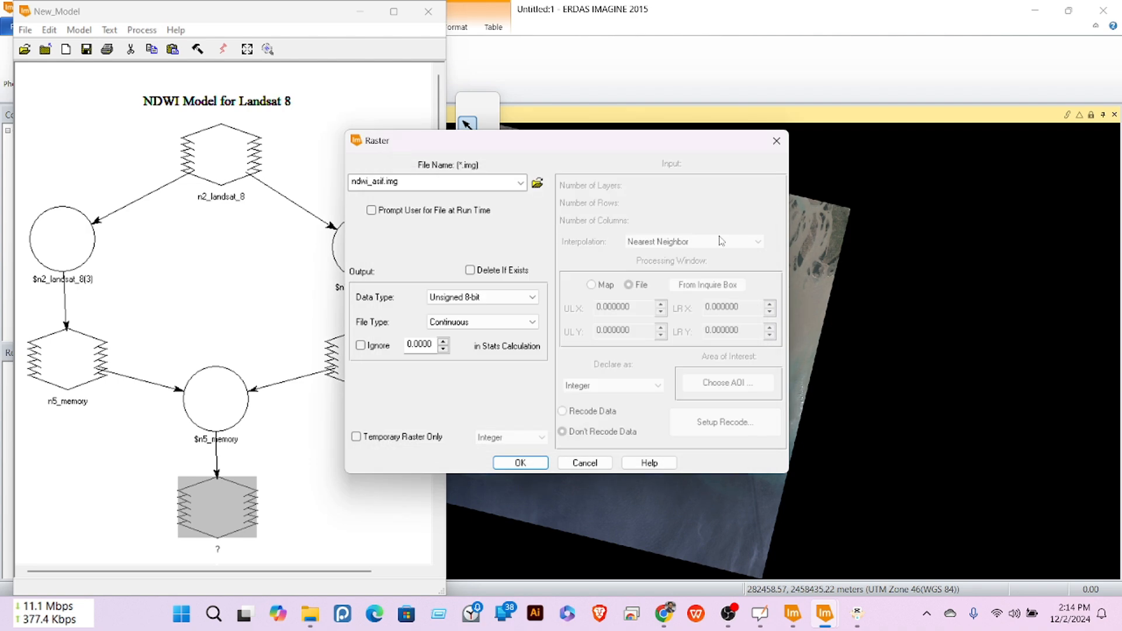
pyautogui.click(489, 299)
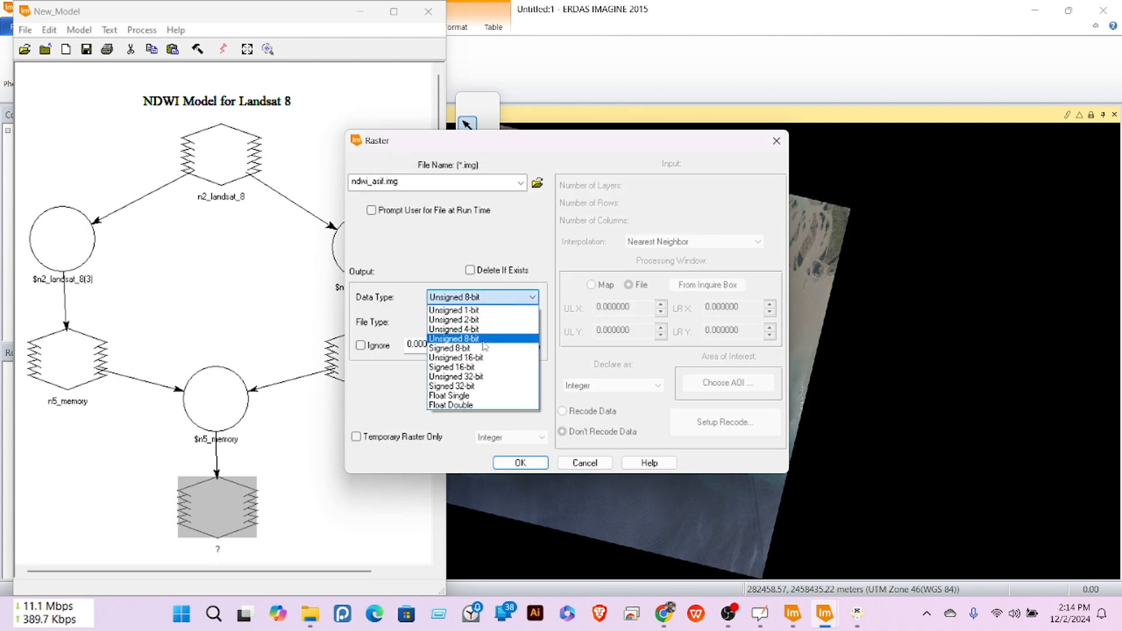
pyautogui.click(465, 396)
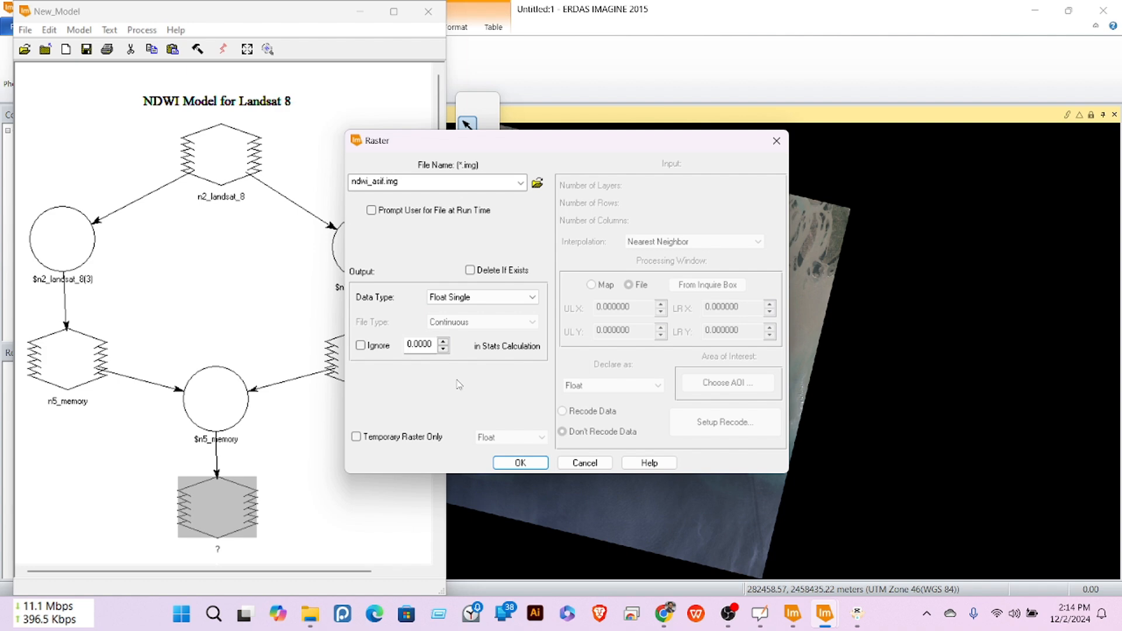
pyautogui.click(520, 463)
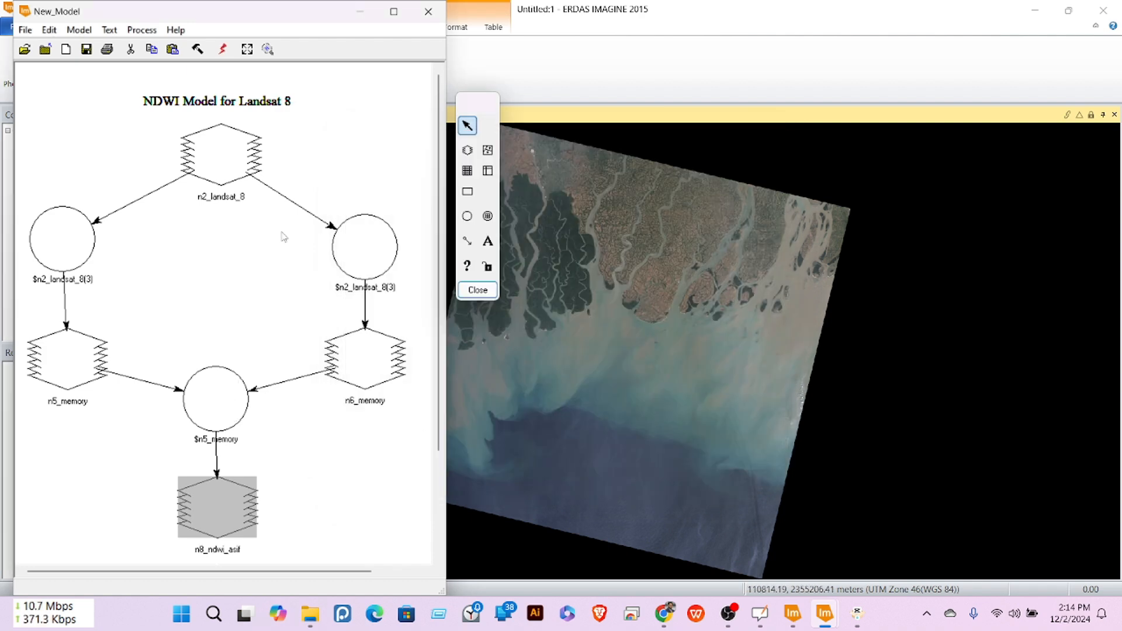
# Step: Execute the model to 100%, then dismiss and close the Process List
pyautogui.click(223, 50)
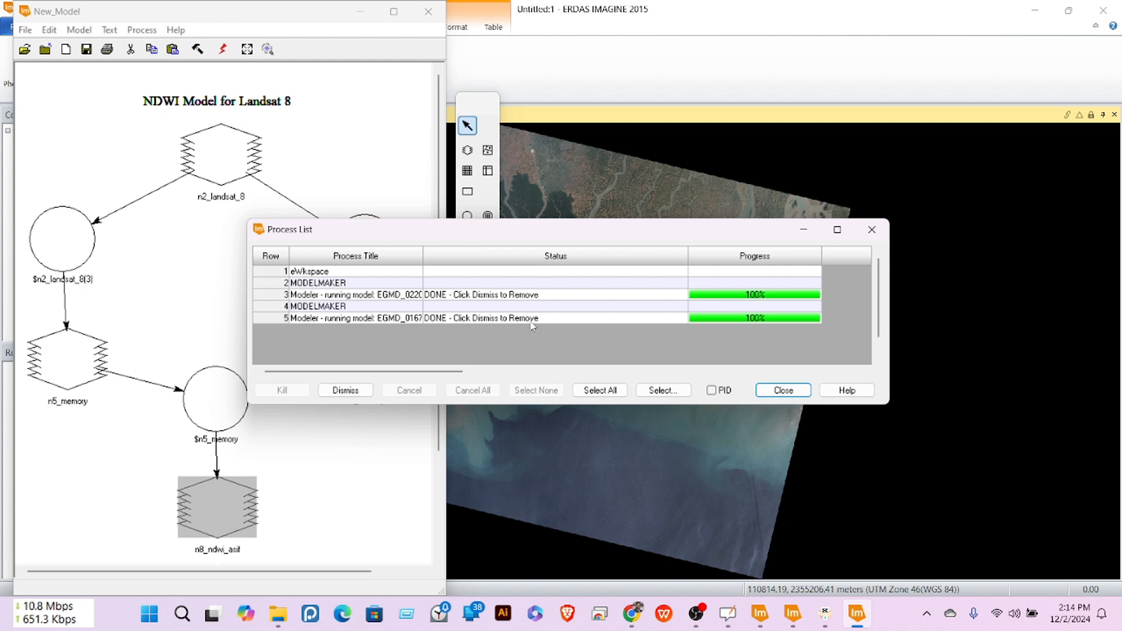
pyautogui.click(345, 390)
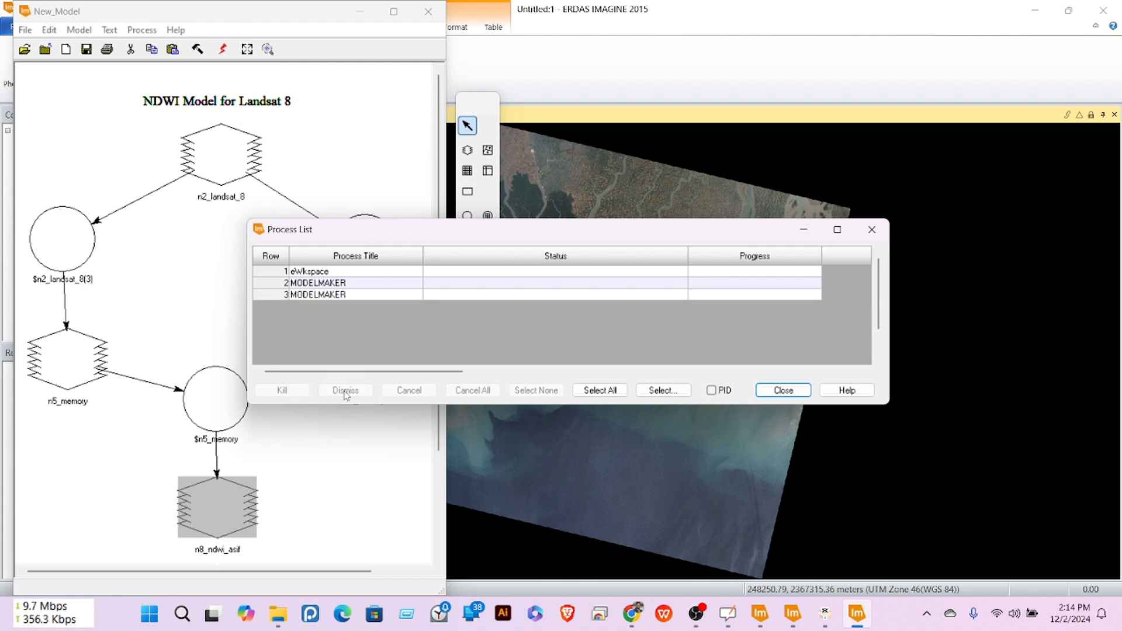
pyautogui.click(784, 390)
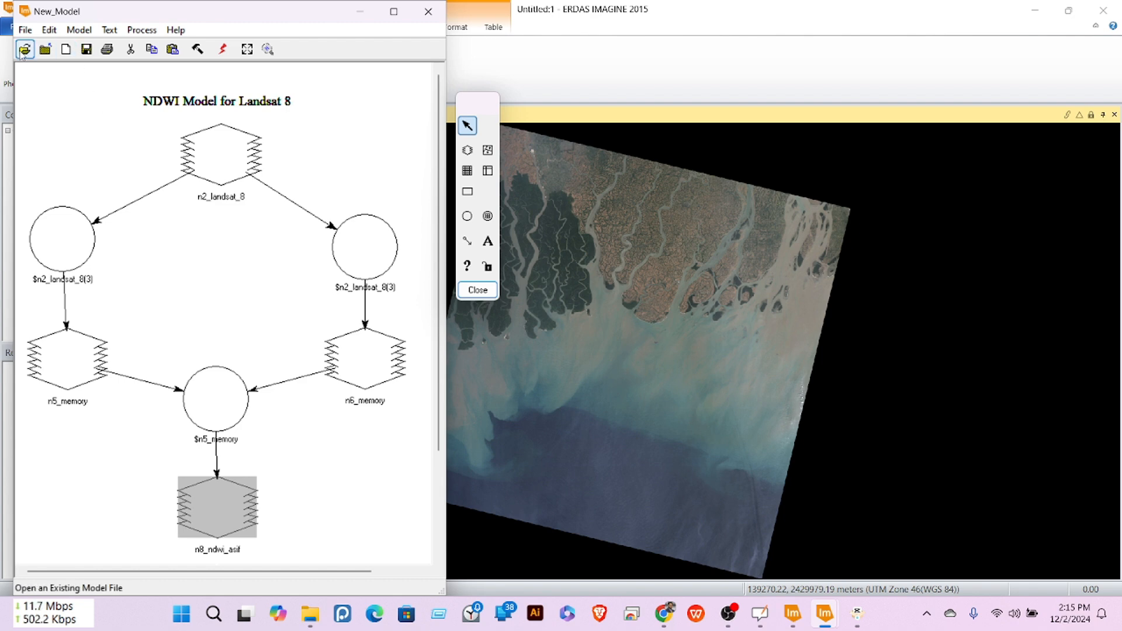
pyautogui.click(25, 30)
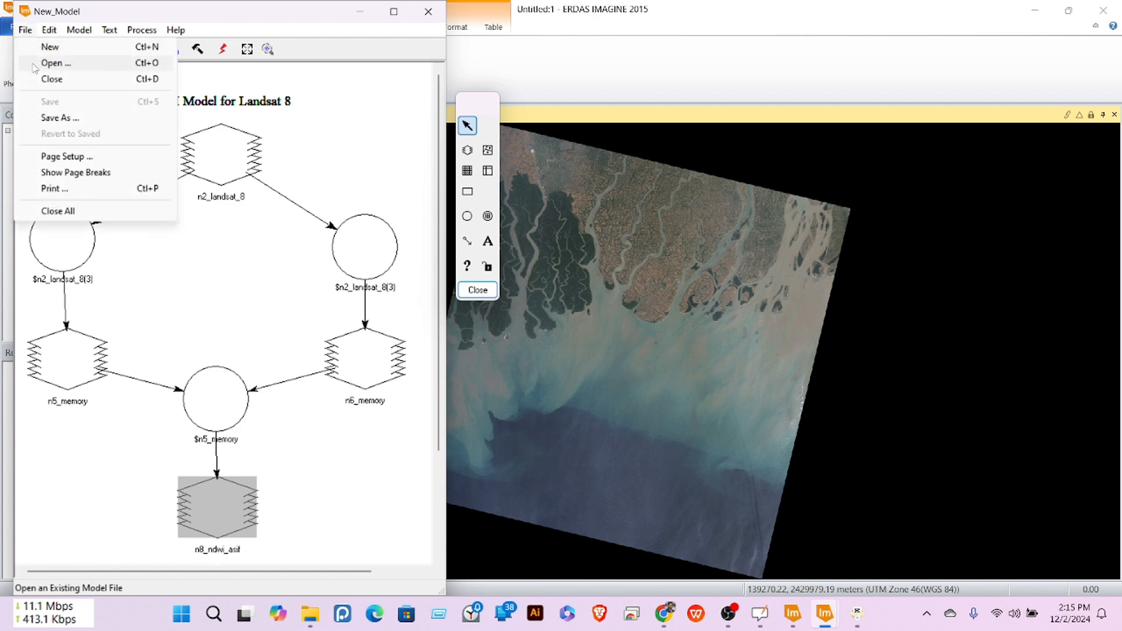
pyautogui.click(59, 119)
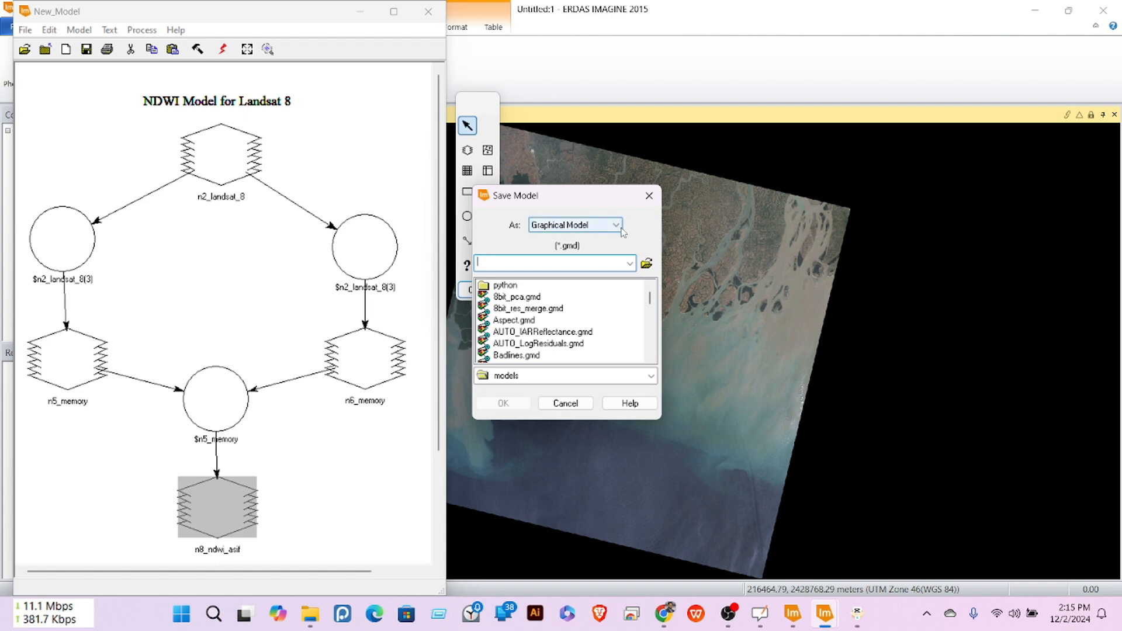
pyautogui.click(646, 264)
pyautogui.click(608, 219)
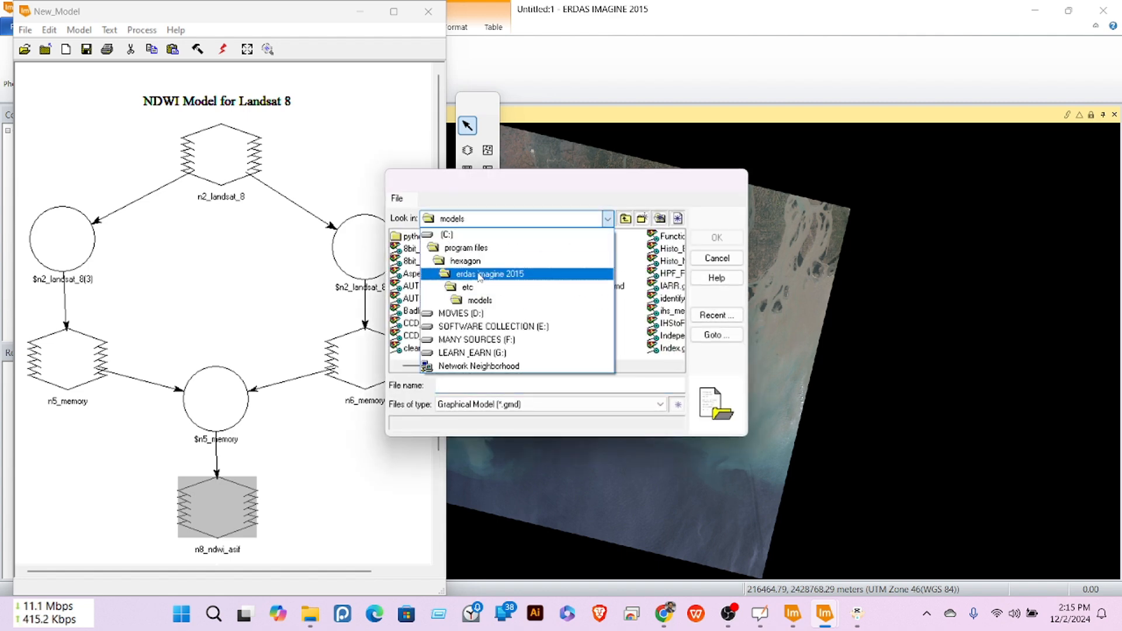
pyautogui.click(480, 325)
pyautogui.doubleClick(439, 250)
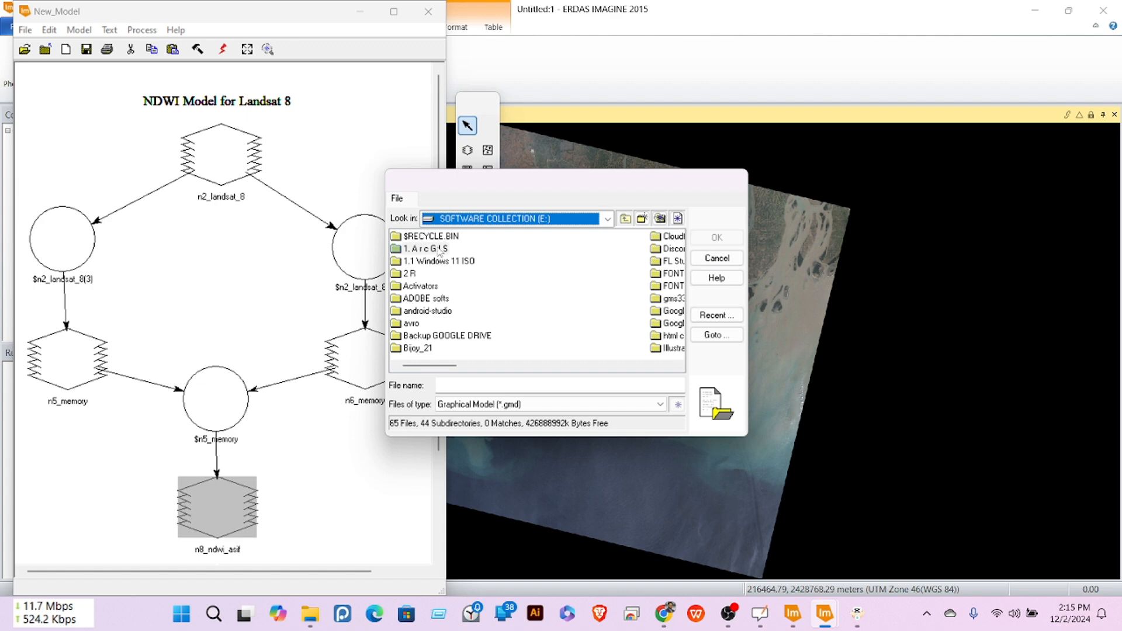
pyautogui.doubleClick(439, 262)
pyautogui.doubleClick(431, 236)
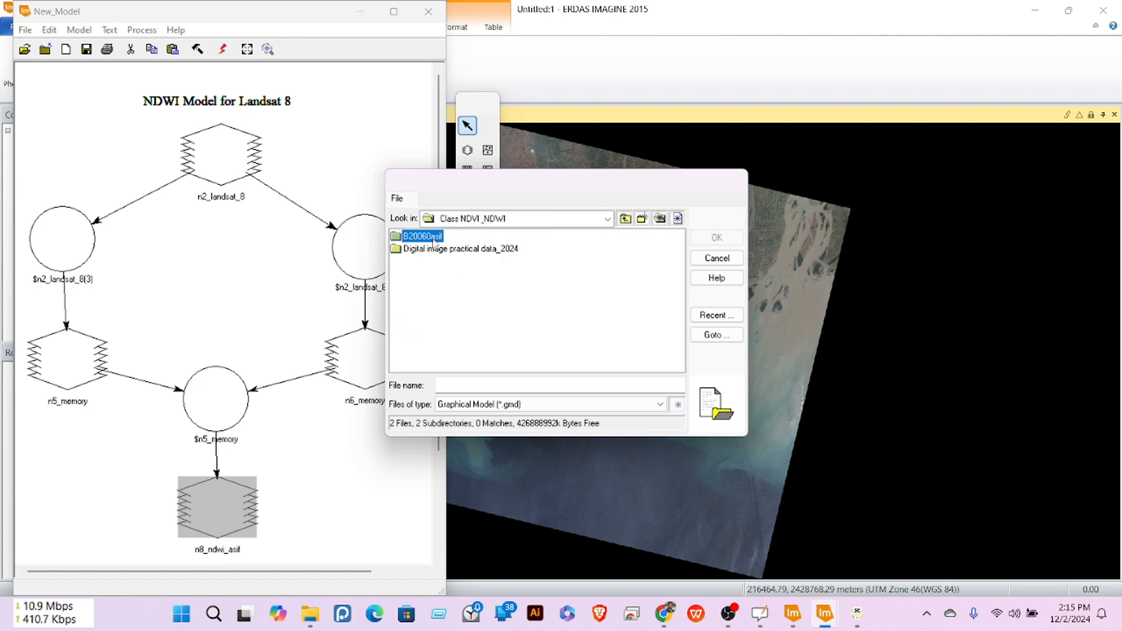
pyautogui.click(486, 381)
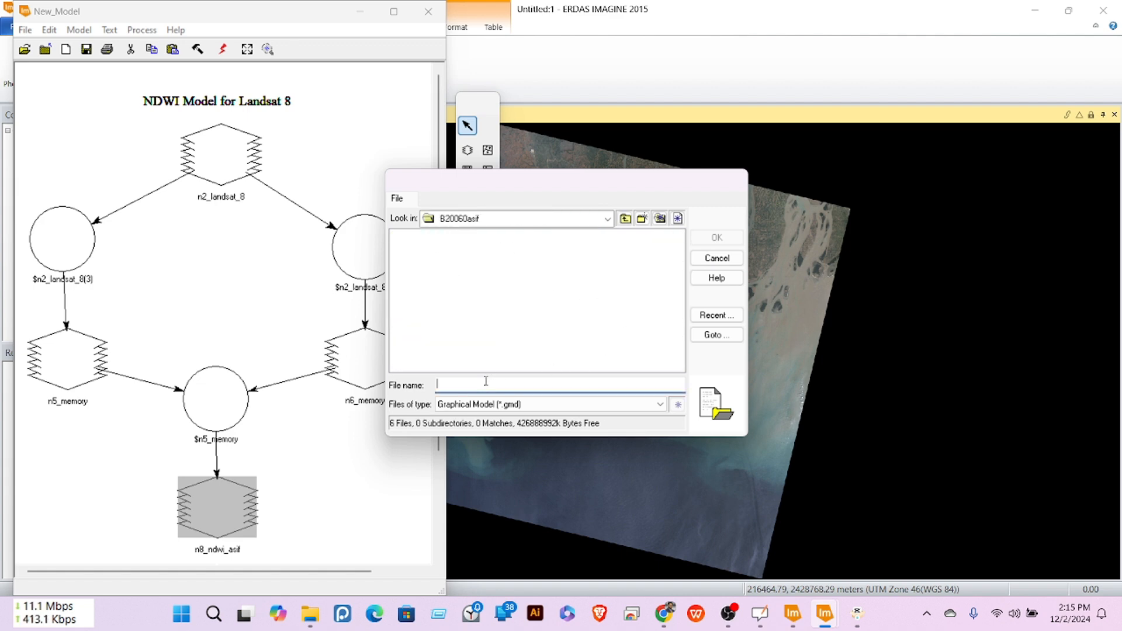
pyautogui.write('NDWI_model')
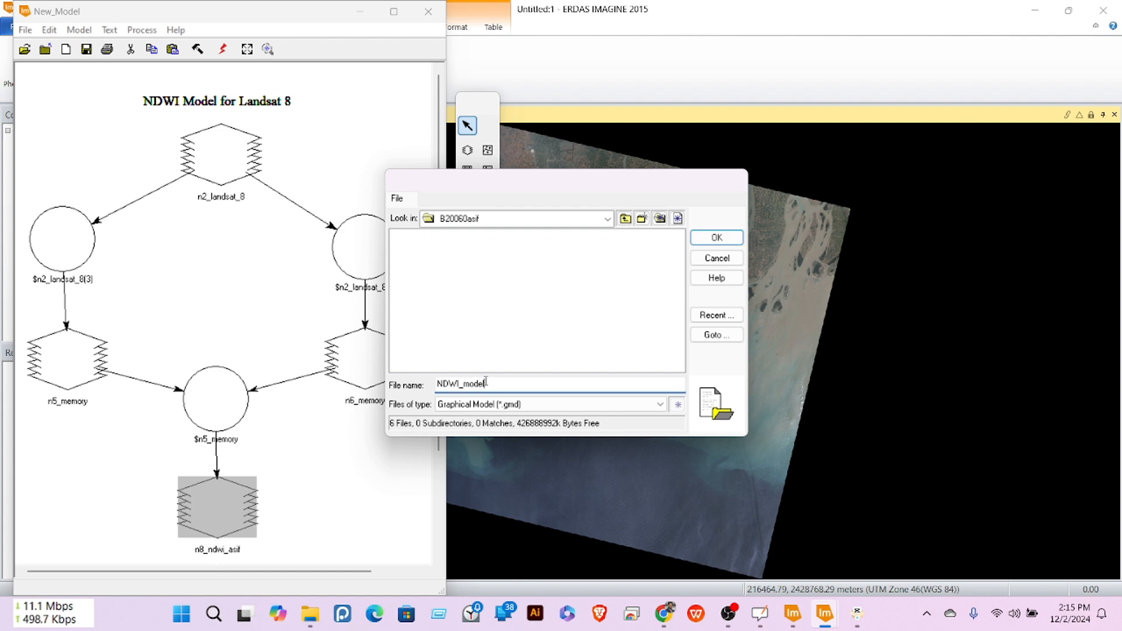
pyautogui.click(716, 242)
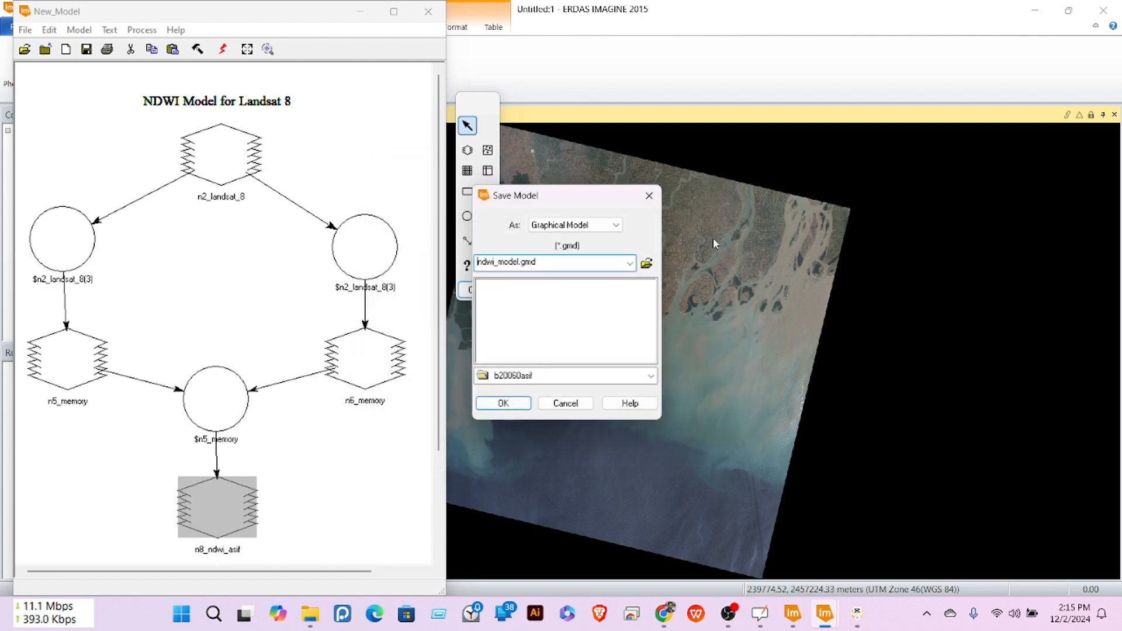
pyautogui.click(503, 403)
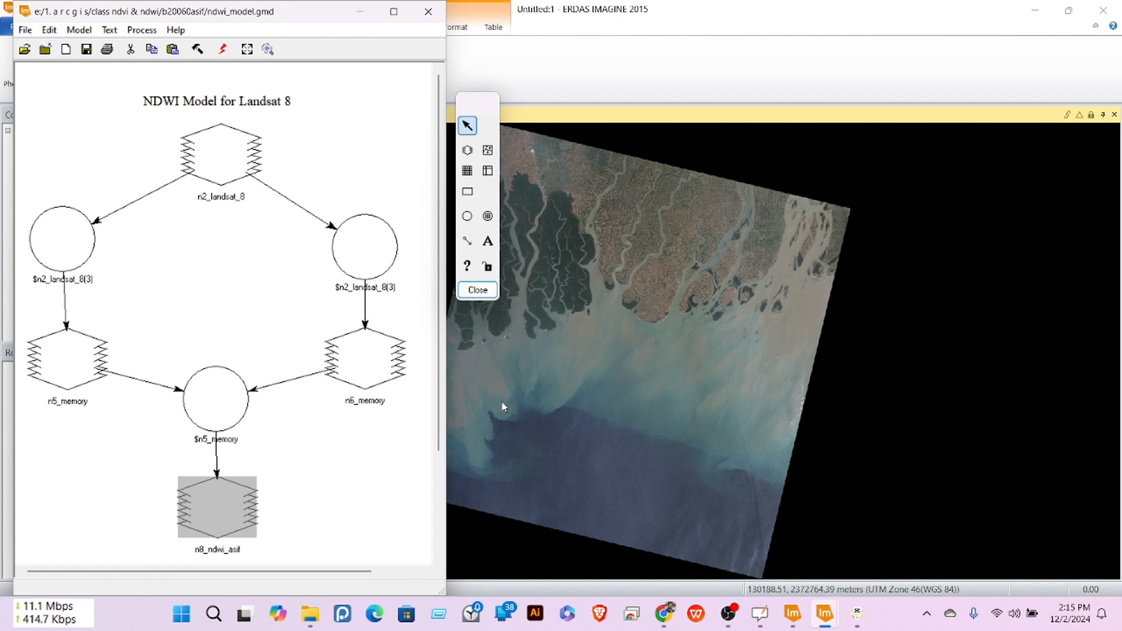
# Step: Minimize Model Maker and open ndwi_asif.img from Recent Documents into 2D View #1
pyautogui.click(362, 13)
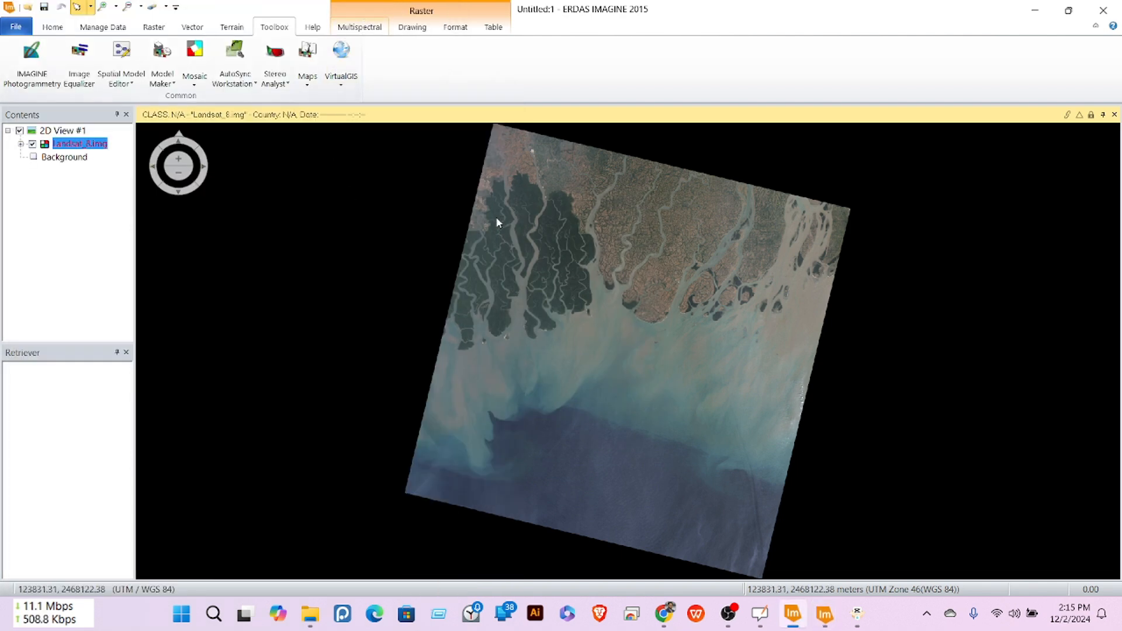
pyautogui.click(14, 27)
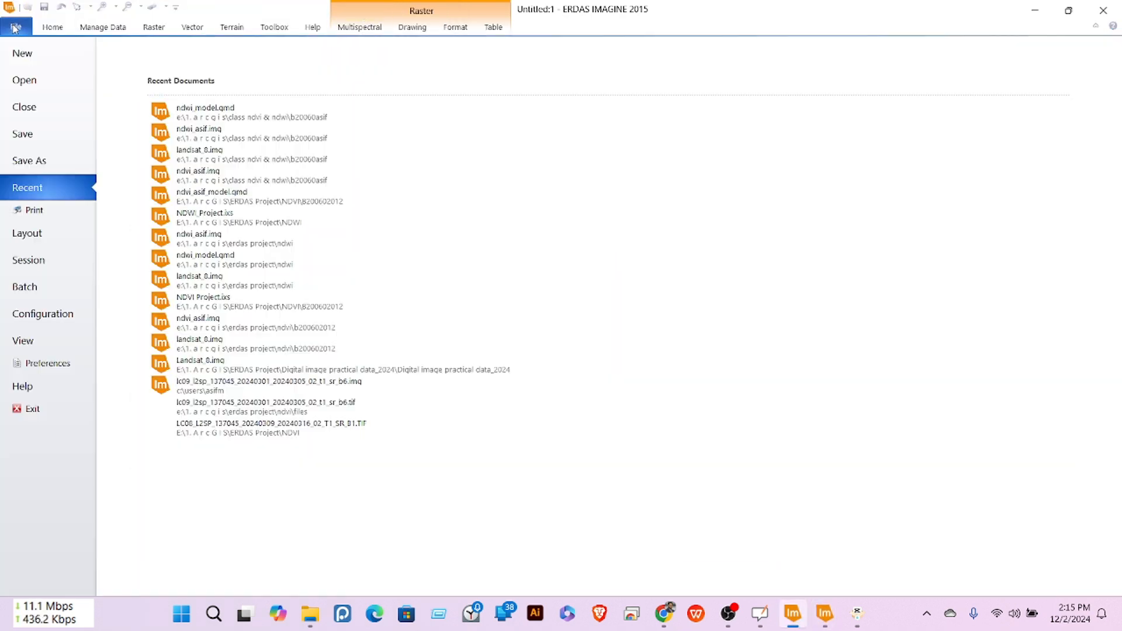
pyautogui.click(196, 132)
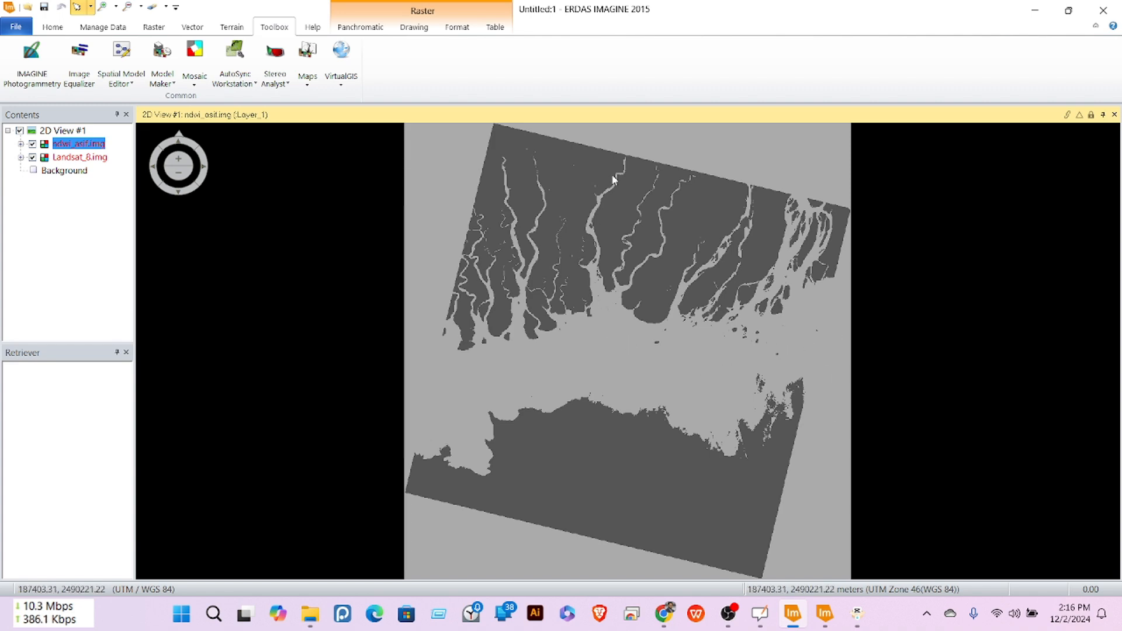
pyautogui.scroll(2, 598, 253)
pyautogui.scroll(2, 598, 254)
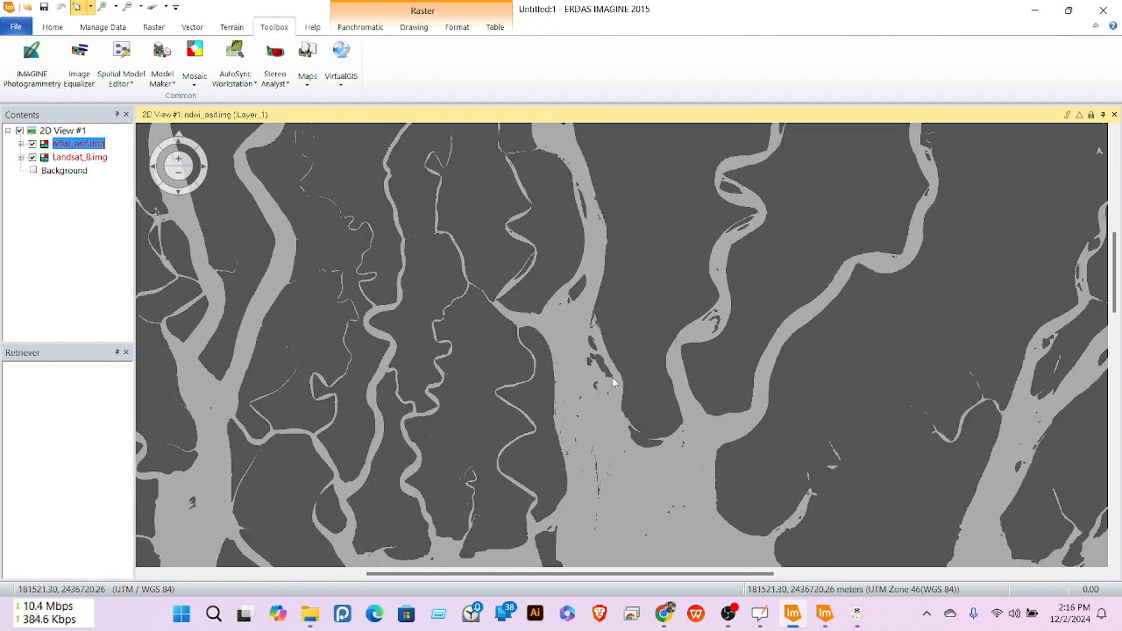
pyautogui.scroll(-5, 683, 400)
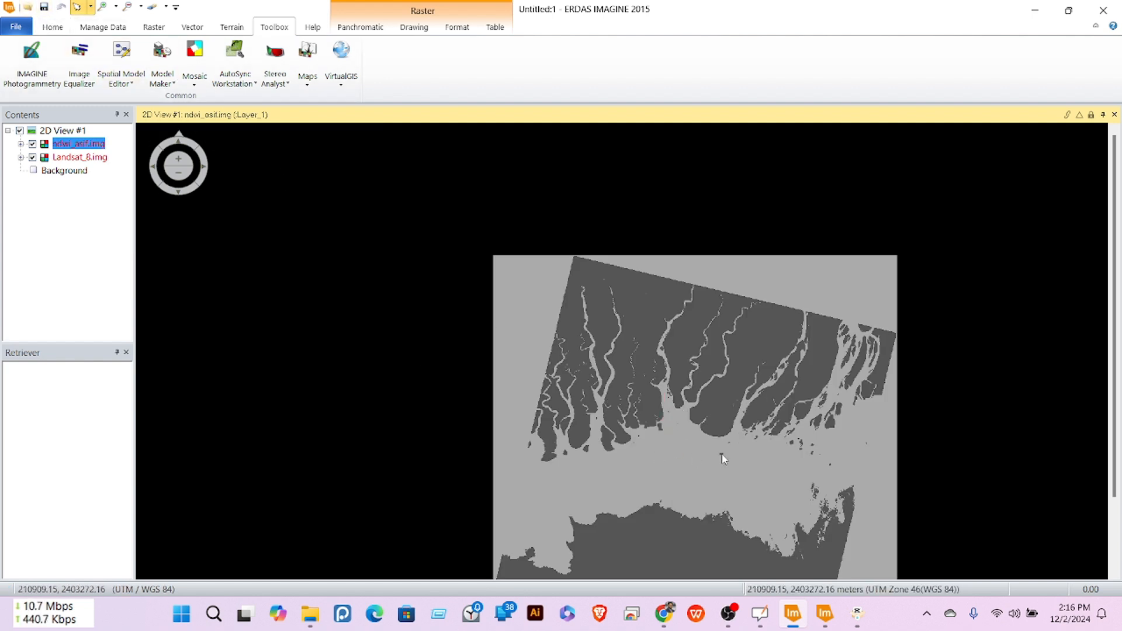
pyautogui.scroll(-1, 719, 453)
pyautogui.scroll(2, 551, 284)
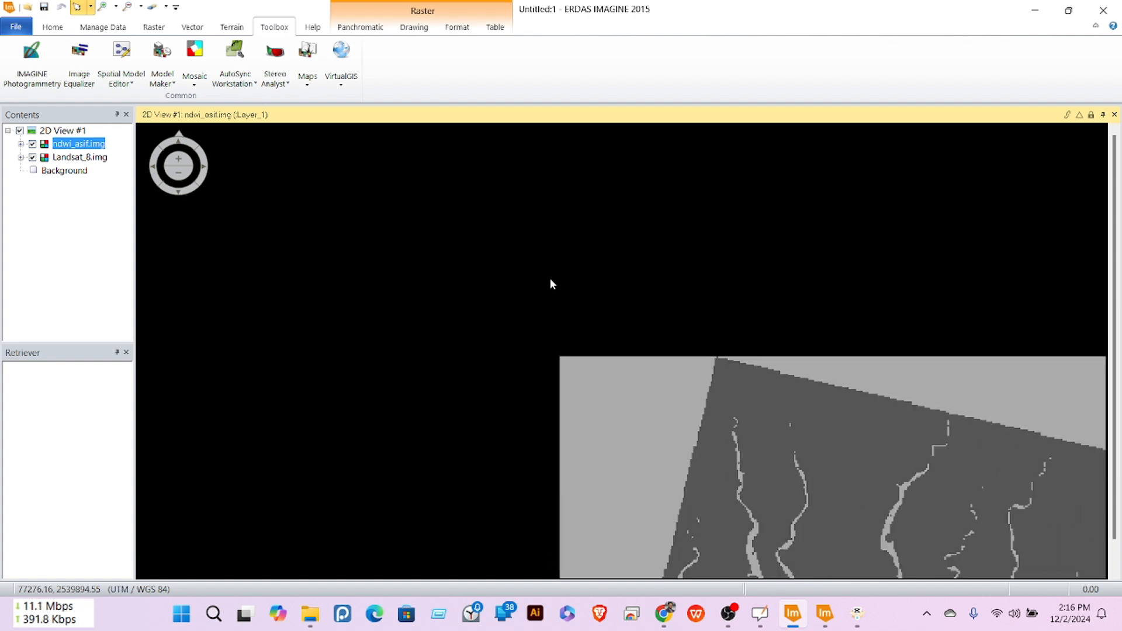
pyautogui.scroll(3, 550, 280)
pyautogui.scroll(-3, 550, 280)
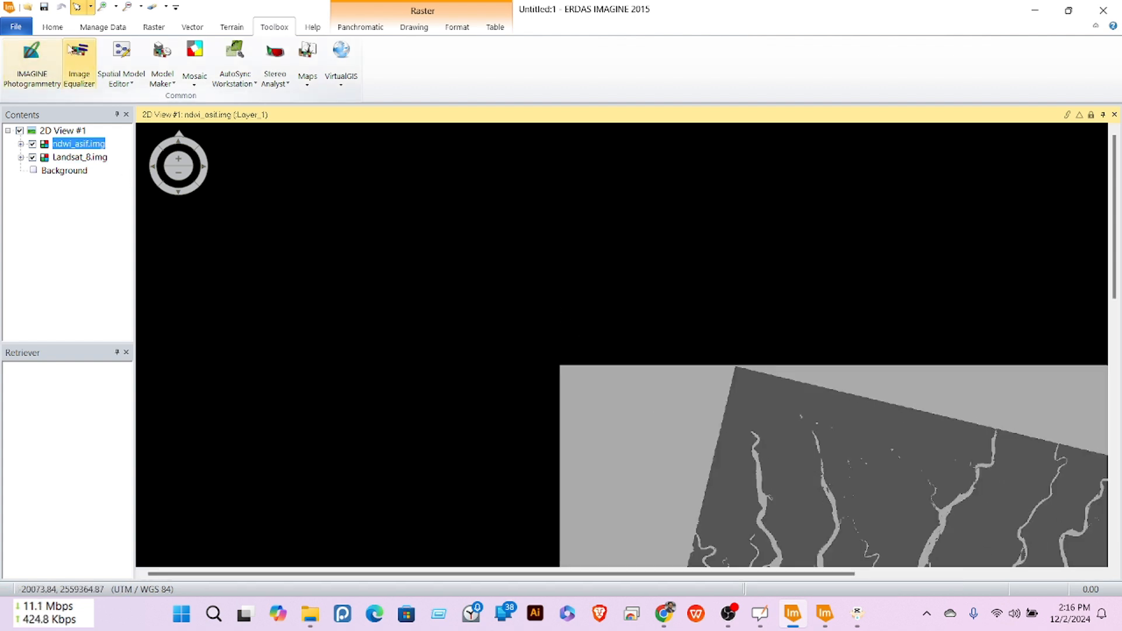
pyautogui.click(53, 27)
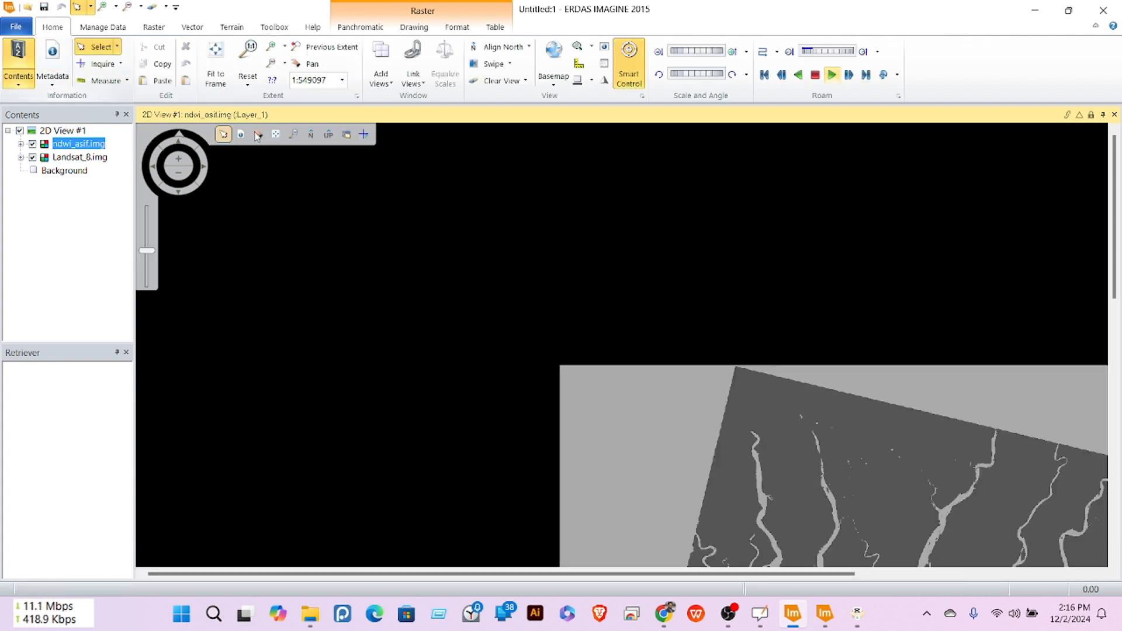
pyautogui.click(216, 67)
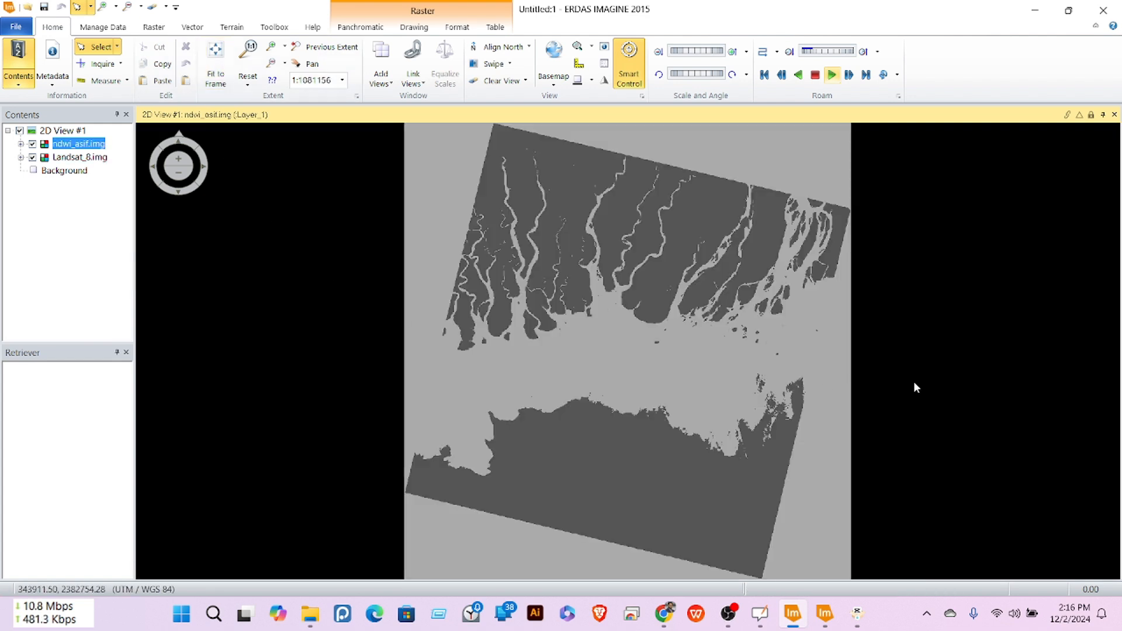